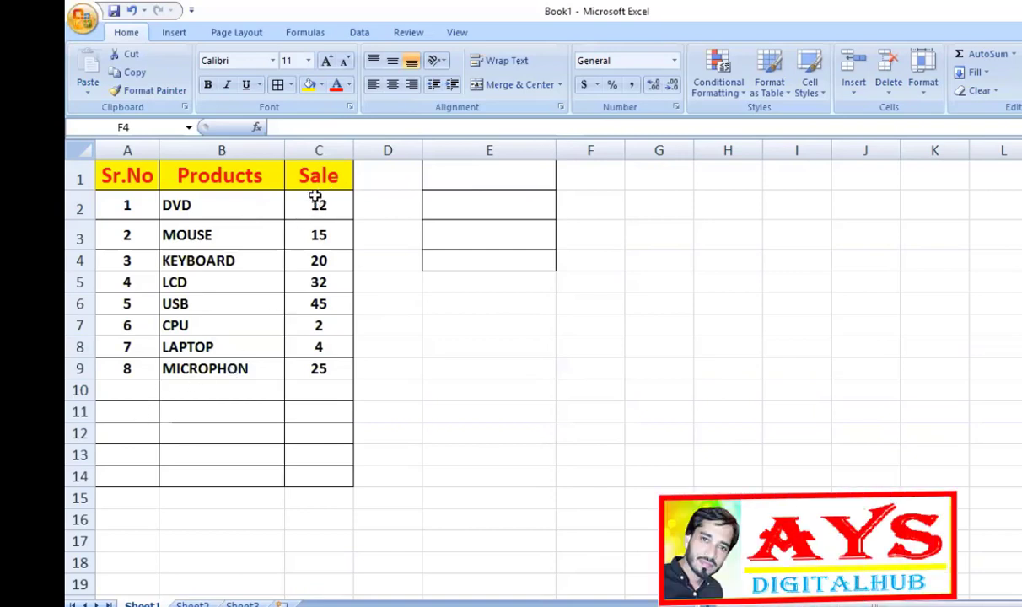
# - Enter the label TOTAL in cell A11, below the product list
pyautogui.moveTo(315, 197); pyautogui.dragTo(318, 368)
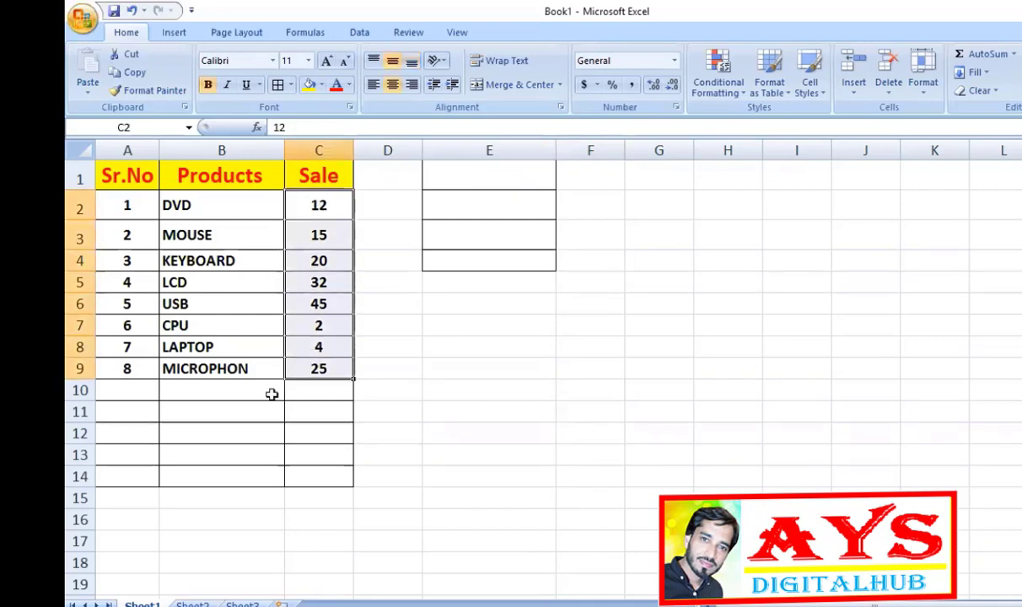
pyautogui.click(135, 410)
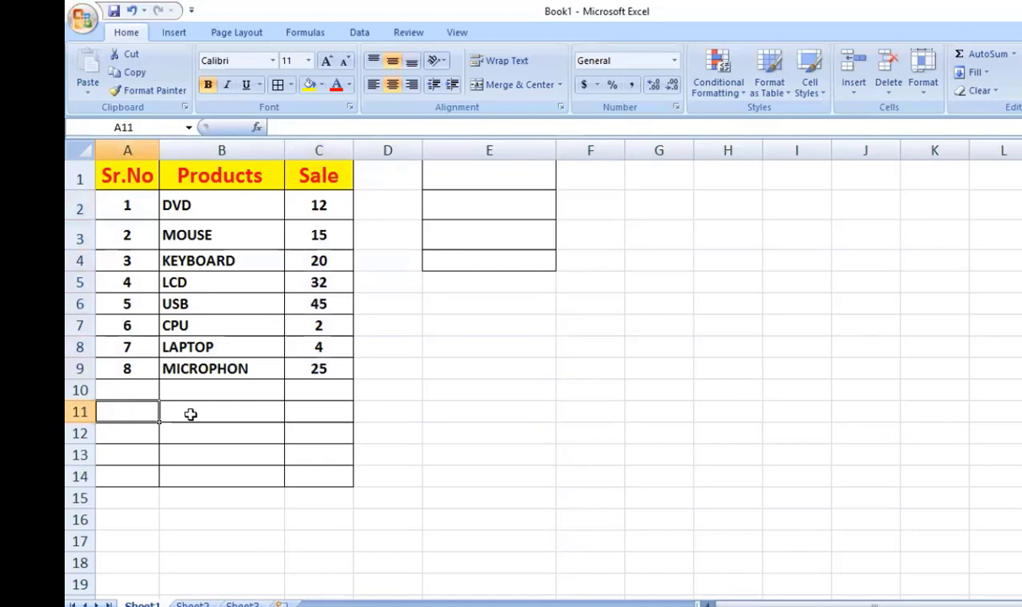
pyautogui.write('t')
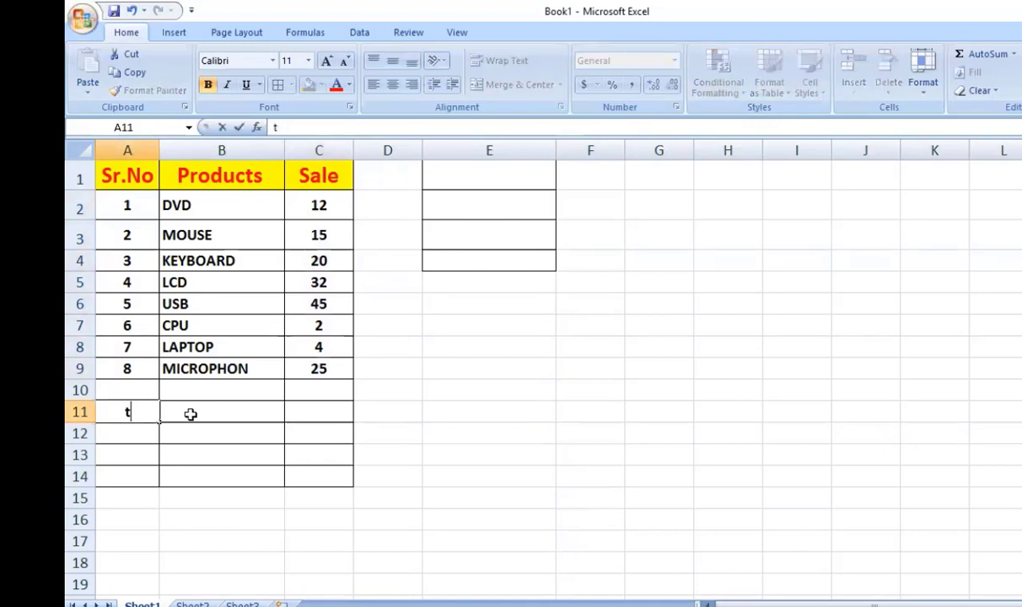
pyautogui.press('BackSpace')
pyautogui.write('TO\\TA')
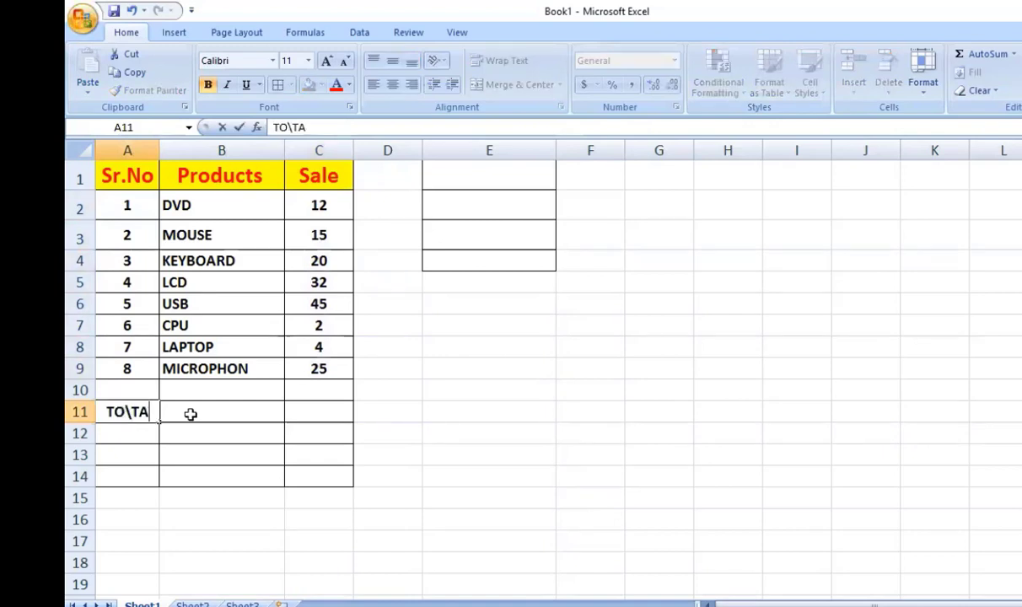
pyautogui.press('BackSpace')
pyautogui.press('BackSpace')
pyautogui.press('BackSpace')
pyautogui.write('TAL')
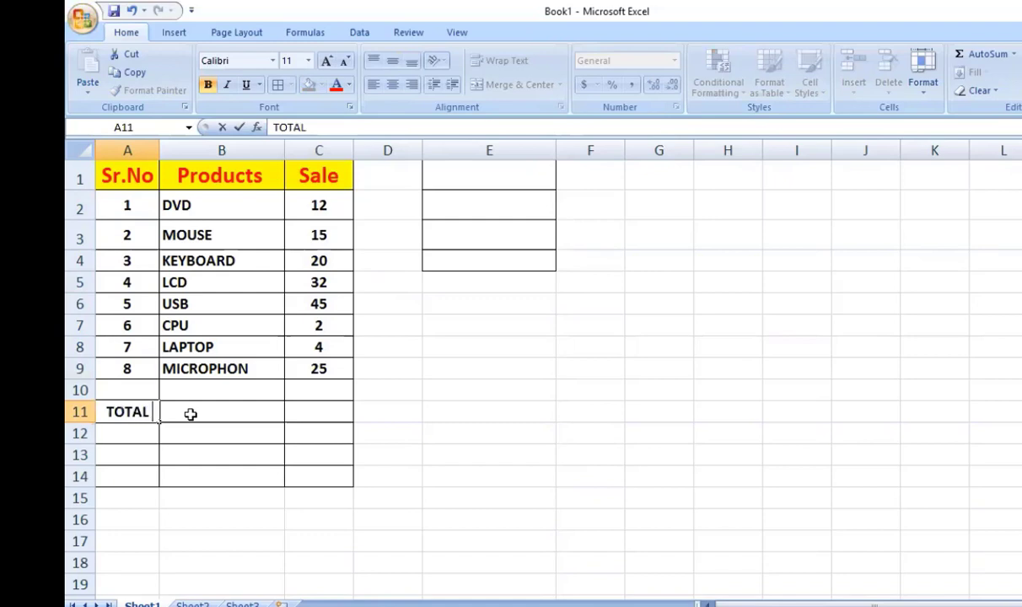
pyautogui.press('Tab')
# - Sum the sales of all eight products in cell C11 with the formula =SUM(C2:C9)
pyautogui.press('Tab')
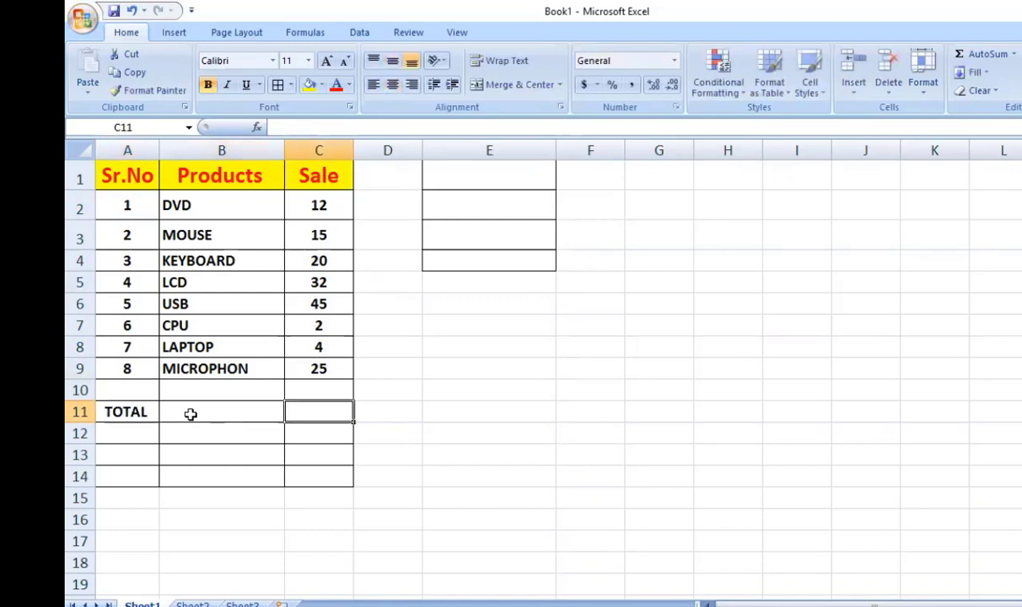
pyautogui.write('=')
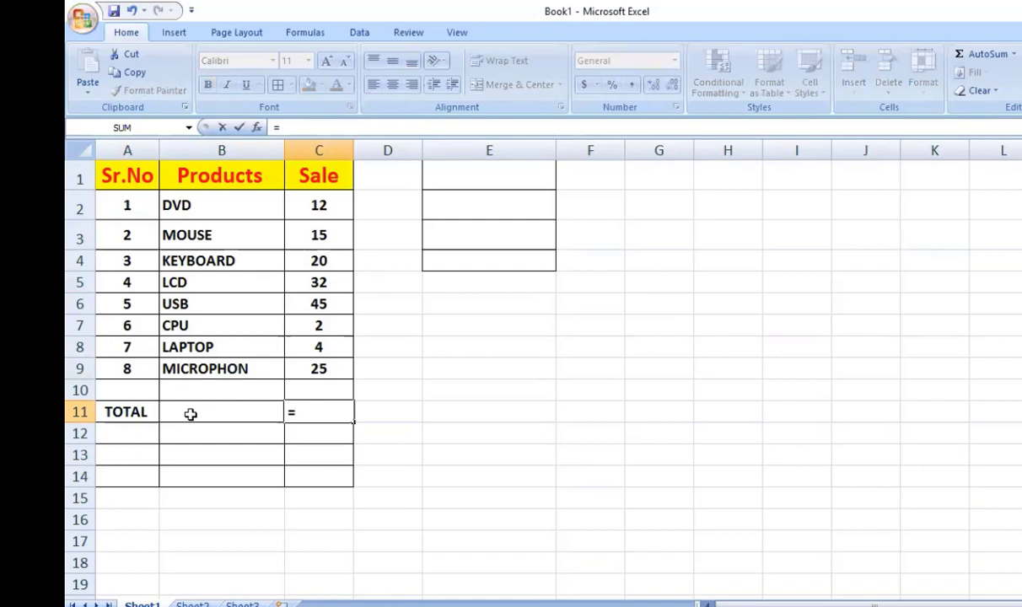
pyautogui.write('SUM')
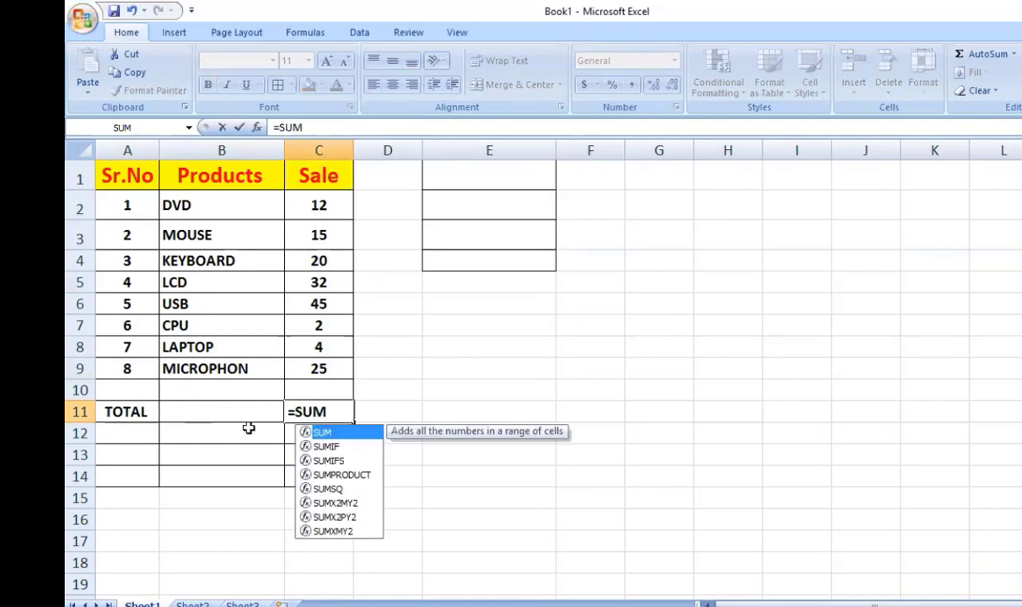
pyautogui.doubleClick(320, 434)
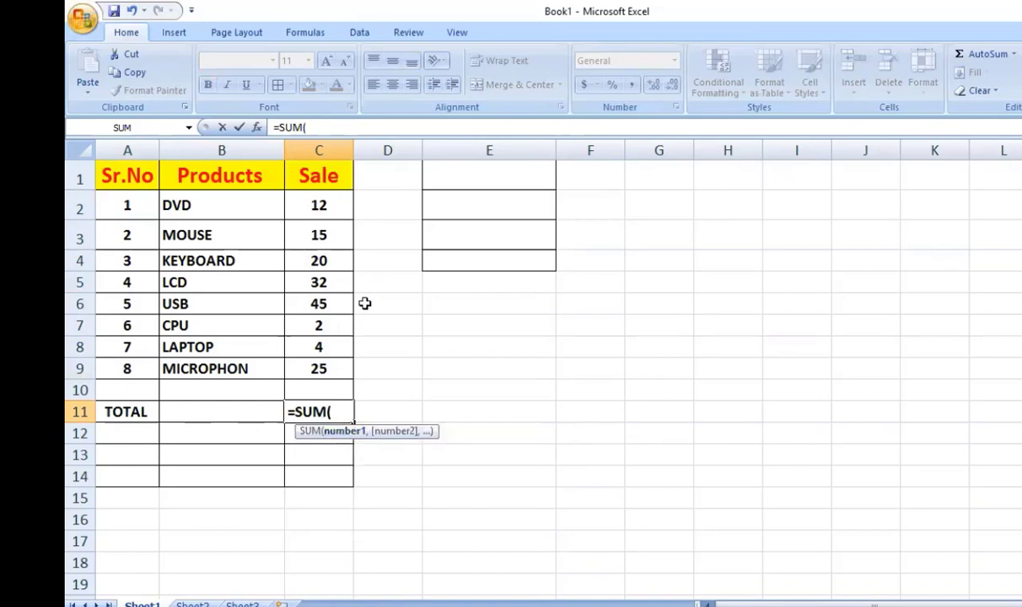
pyautogui.click(335, 205)
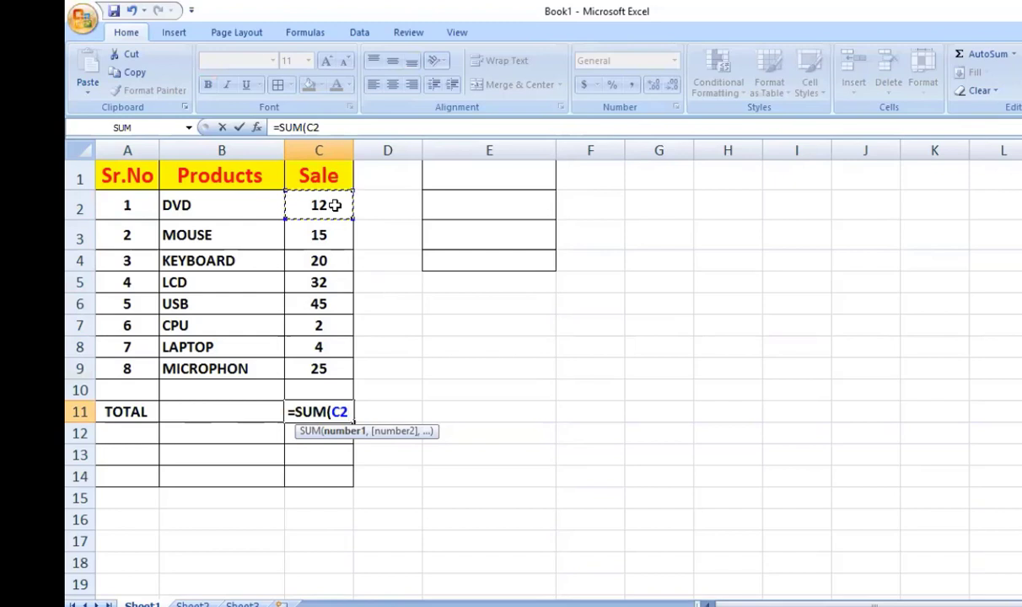
pyautogui.moveTo(335, 205); pyautogui.dragTo(331, 235)
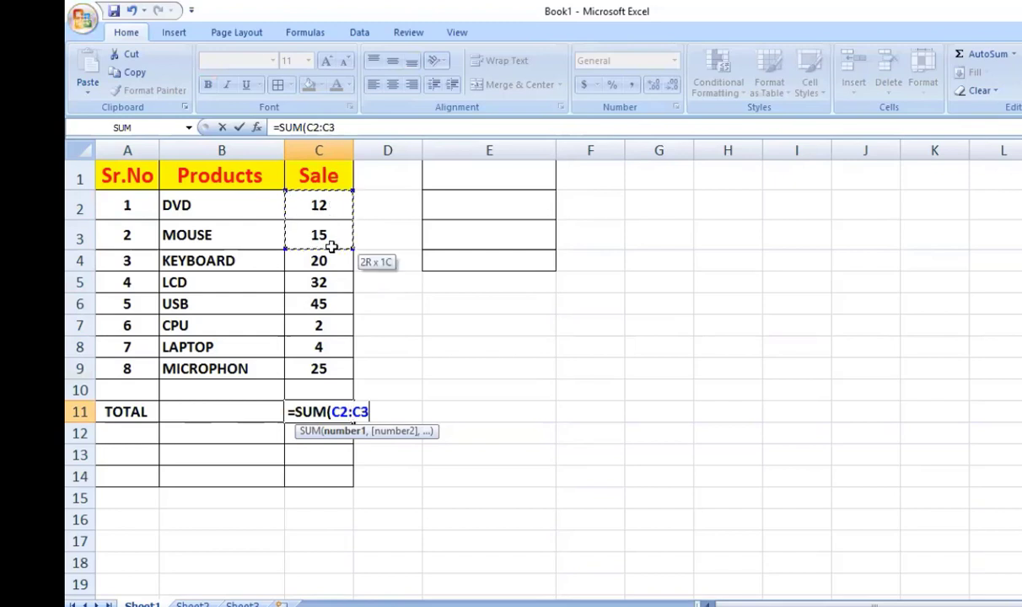
pyautogui.moveTo(327, 305); pyautogui.dragTo(328, 366)
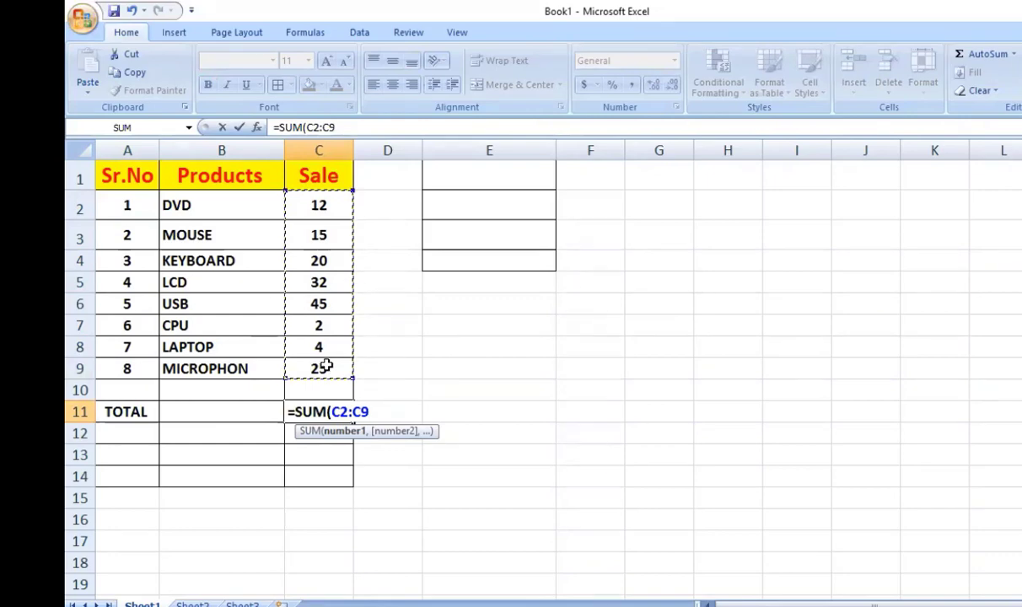
pyautogui.write(')')
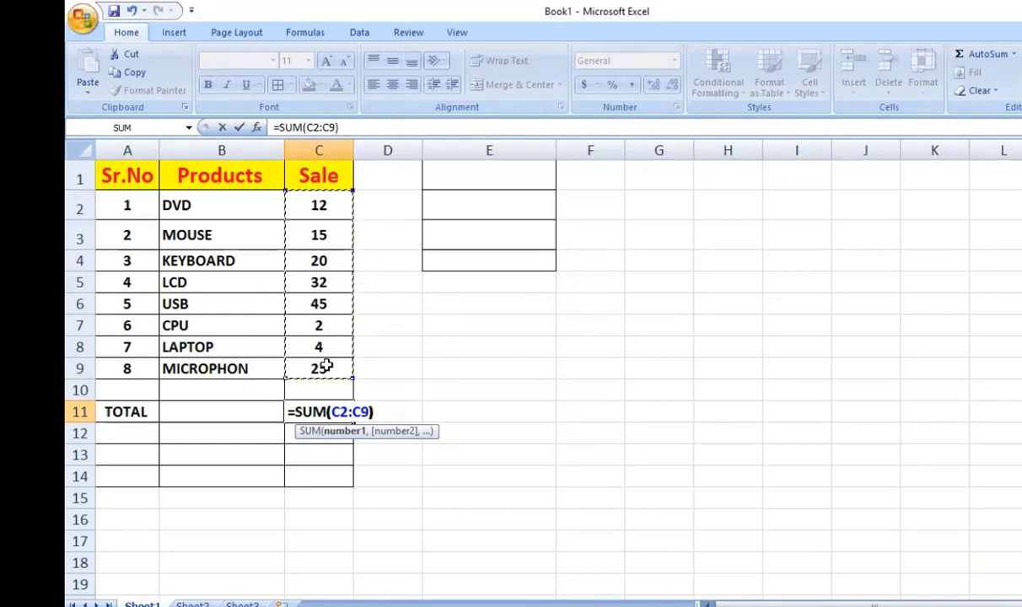
pyautogui.press('Return')
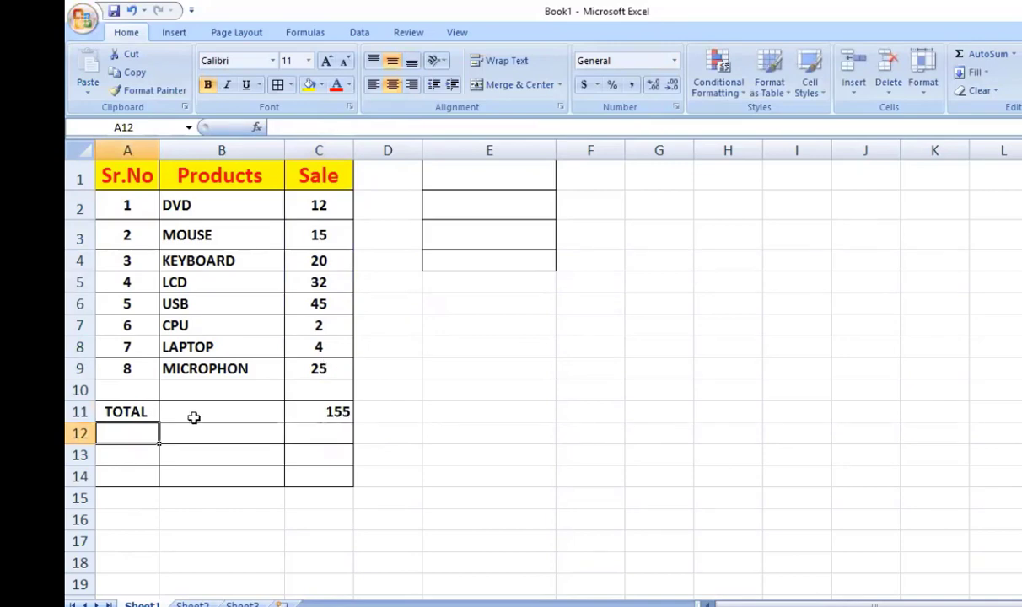
# - Center the total in cell C11 both horizontally and vertically
pyautogui.click(311, 410)
pyautogui.click(392, 84)
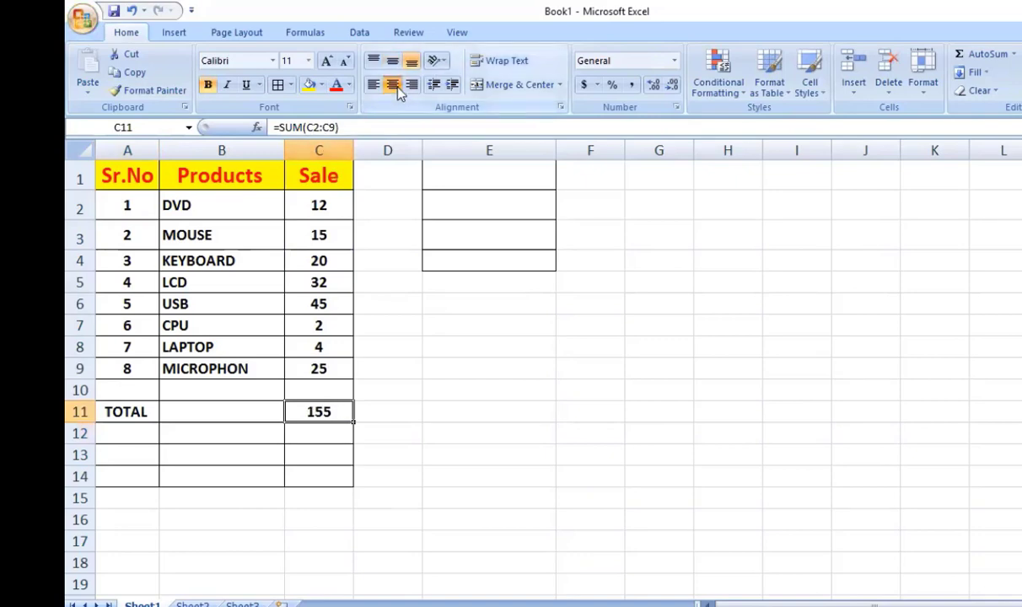
pyautogui.click(392, 61)
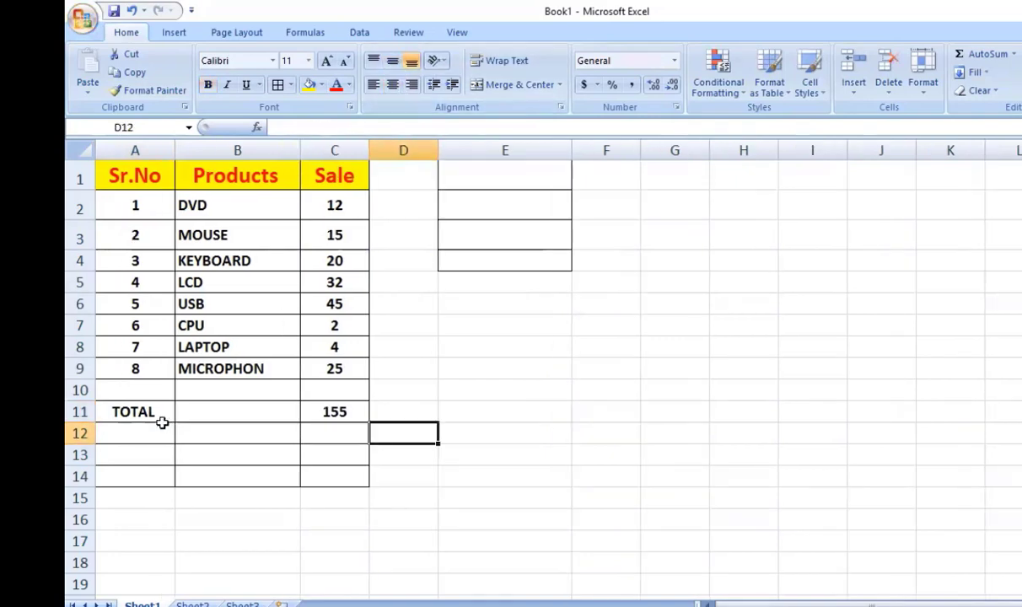
# - Enter the label AVERAGE in cell A12, under TOTAL
pyautogui.click(155, 430)
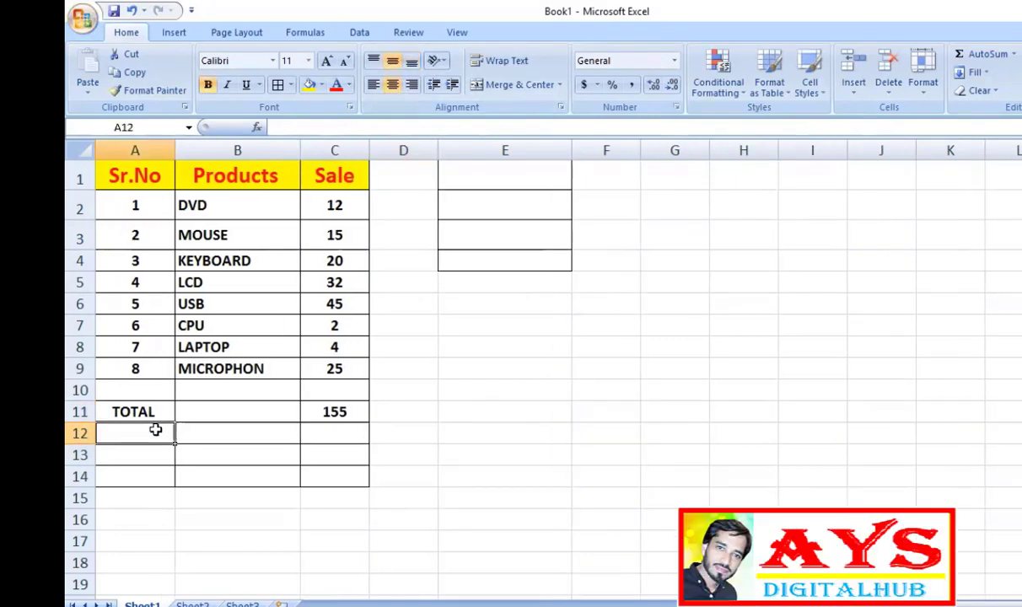
pyautogui.write('A')
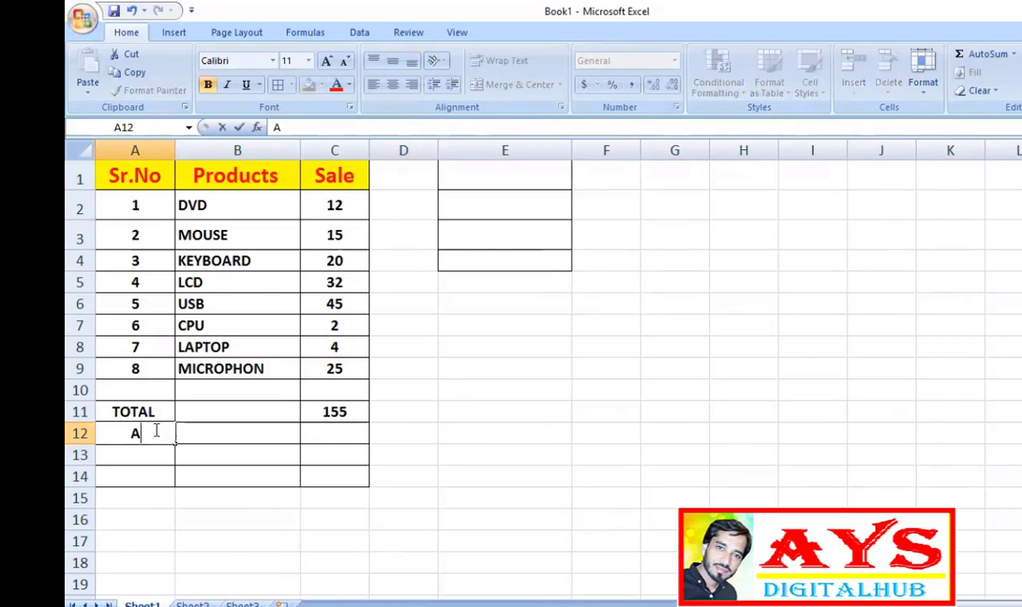
pyautogui.write('VERAGE')
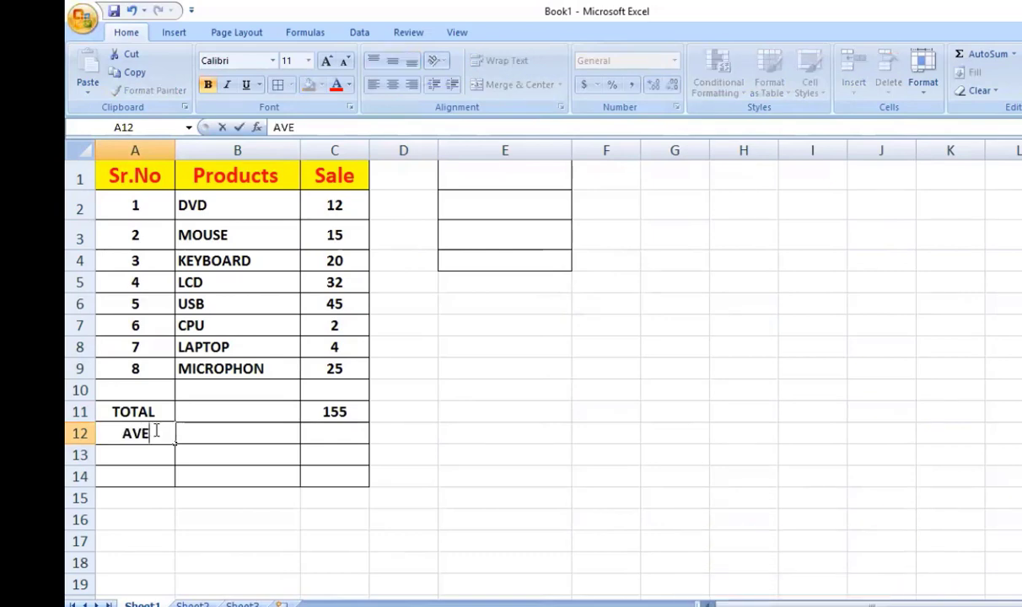
pyautogui.click(203, 431)
# - Calculate the average sale in cell C12 with the formula =AVERAGE(C2:C9)
pyautogui.click(333, 427)
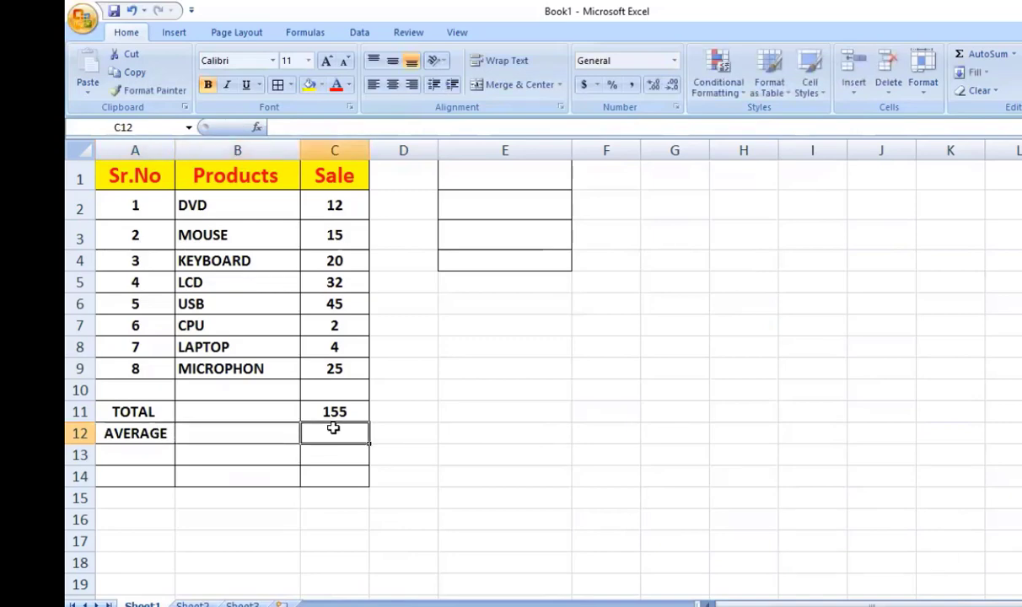
pyautogui.write('=')
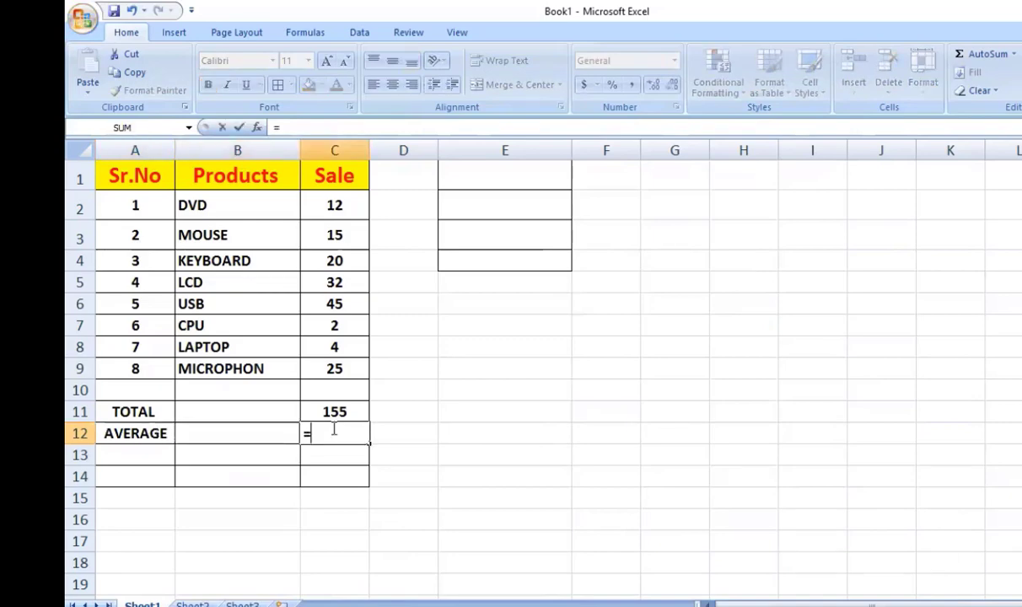
pyautogui.write('AE')
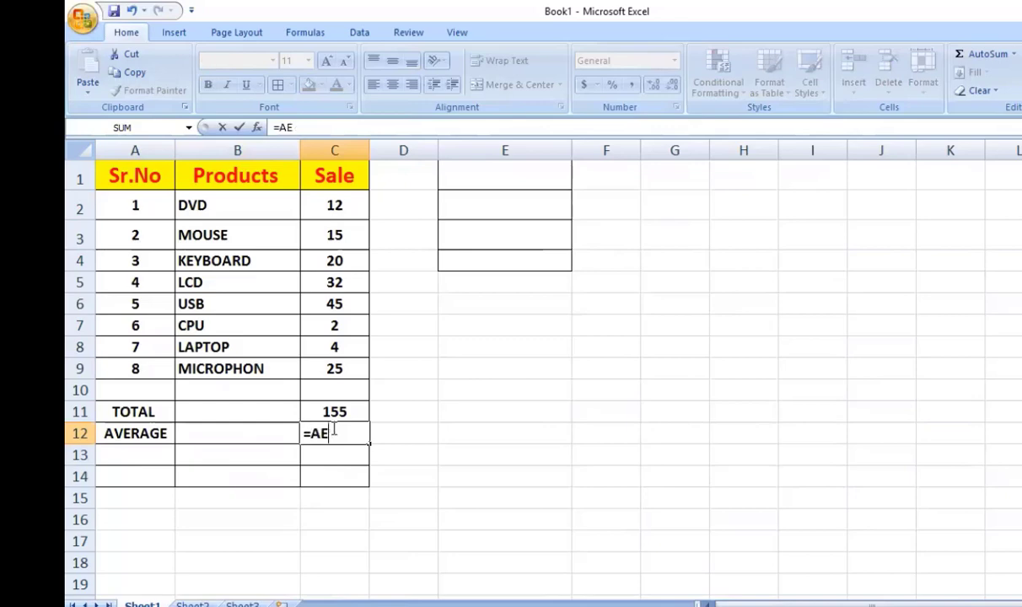
pyautogui.press('BackSpace')
pyautogui.write('V')
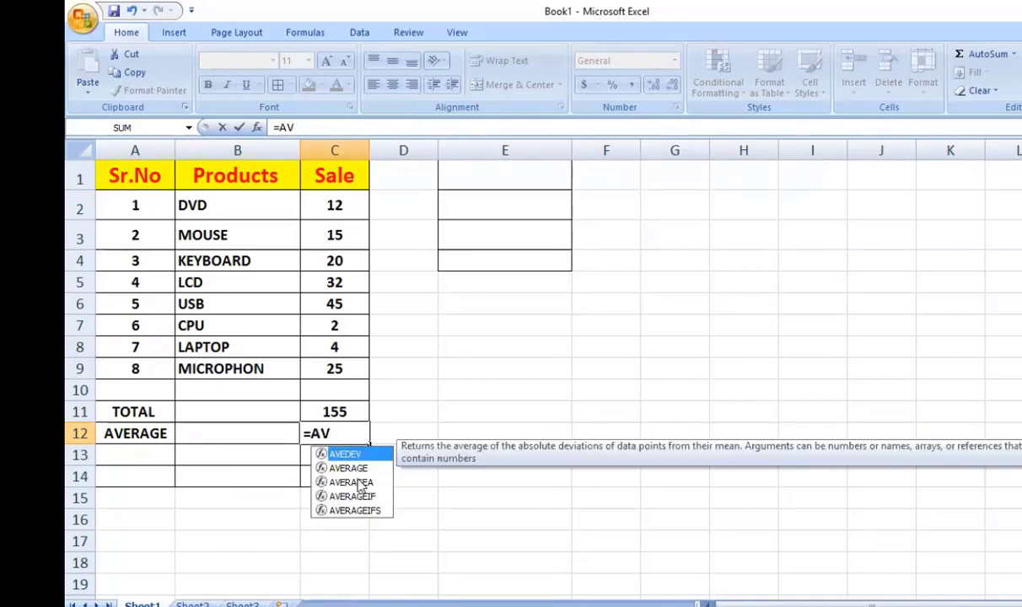
pyautogui.doubleClick(371, 468)
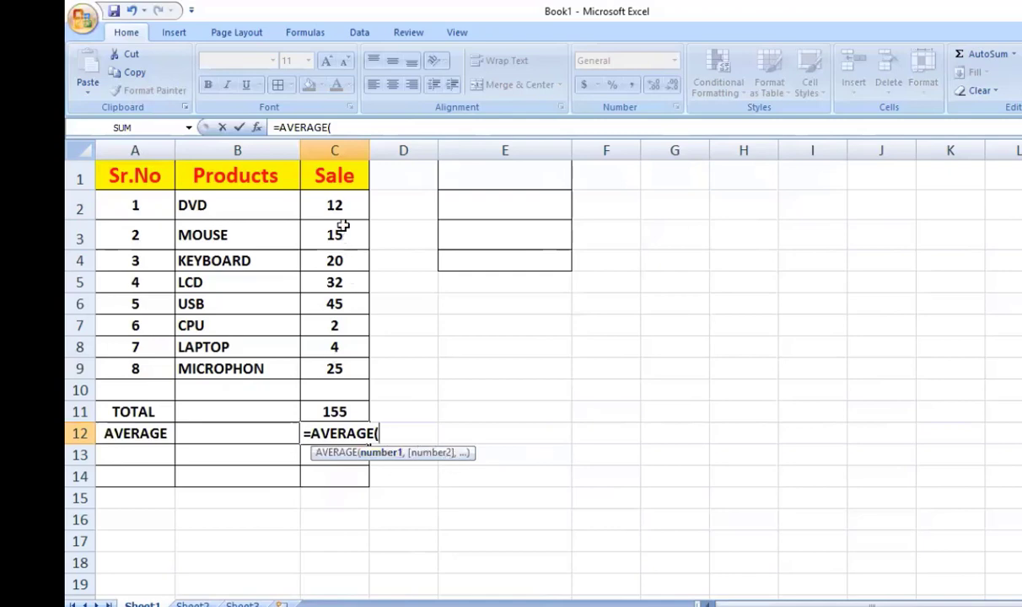
pyautogui.moveTo(341, 206); pyautogui.dragTo(346, 237)
pyautogui.moveTo(334, 375); pyautogui.dragTo(329, 376)
pyautogui.write(')')
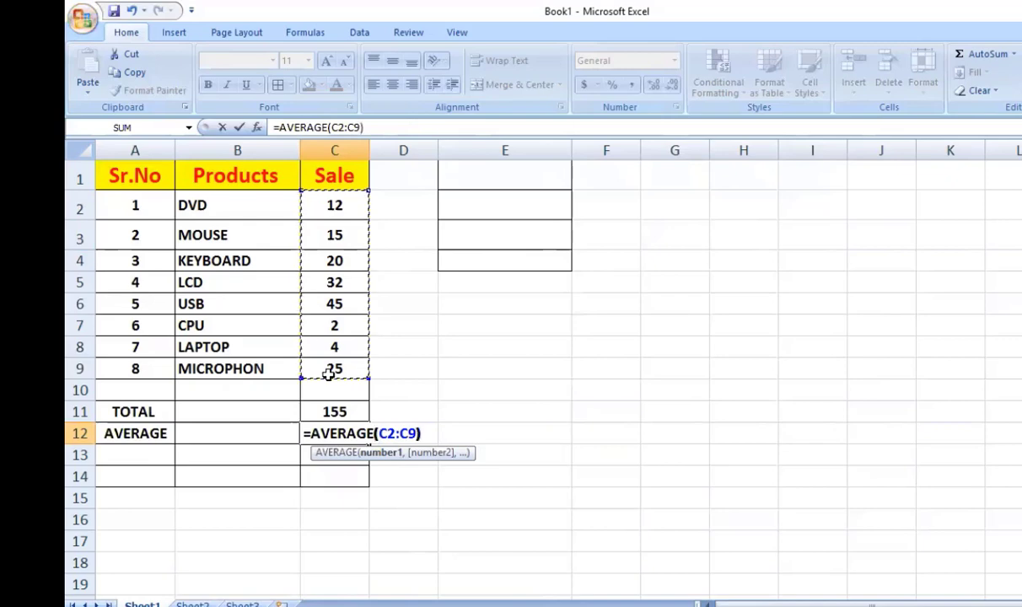
pyautogui.press('Return')
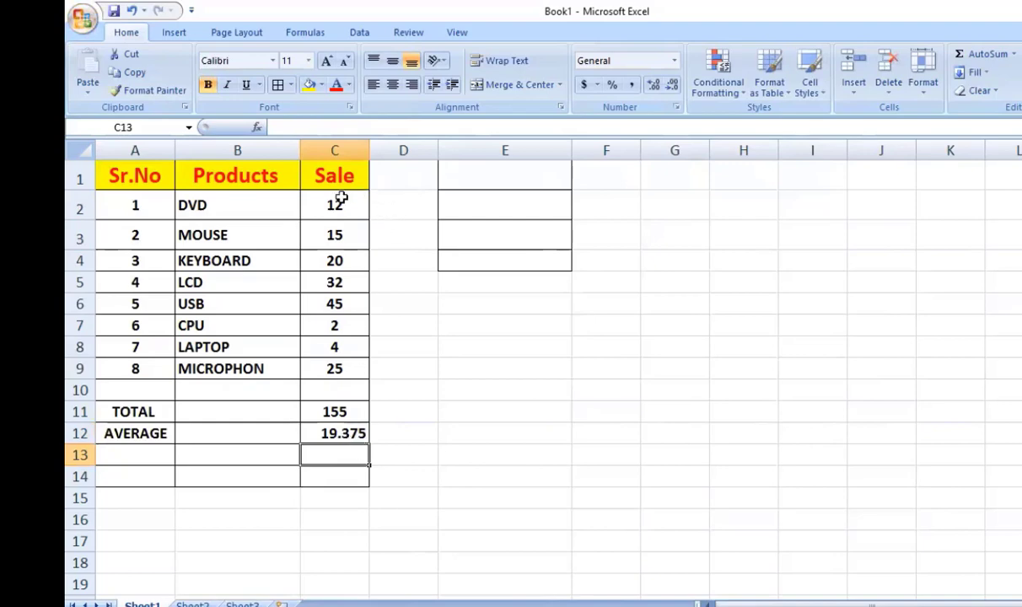
# - Enter the label MAX in cell A13, under AVERAGE
pyautogui.moveTo(335, 203); pyautogui.dragTo(333, 368)
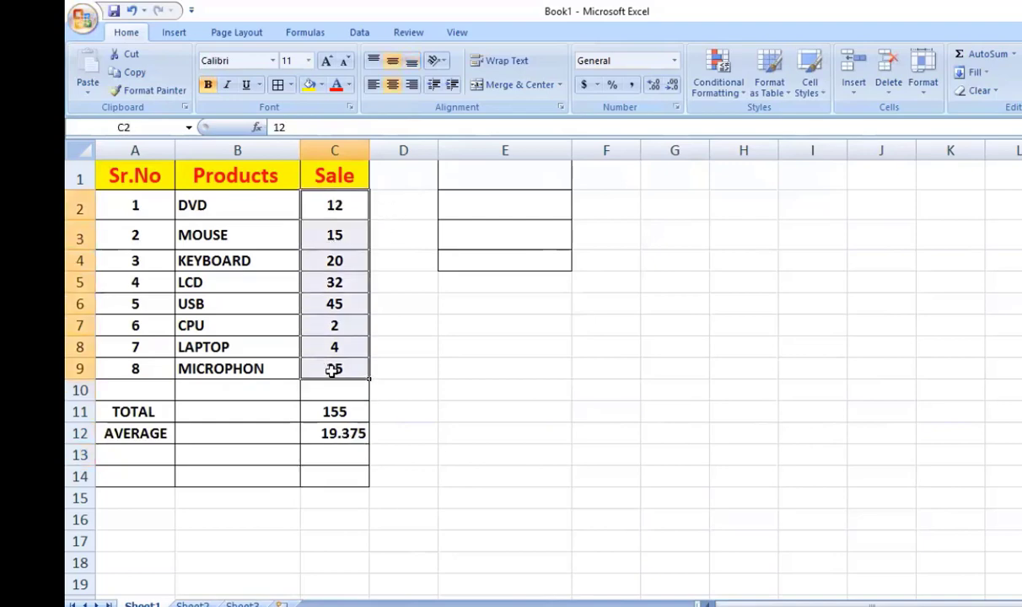
pyautogui.click(469, 389)
pyautogui.click(154, 457)
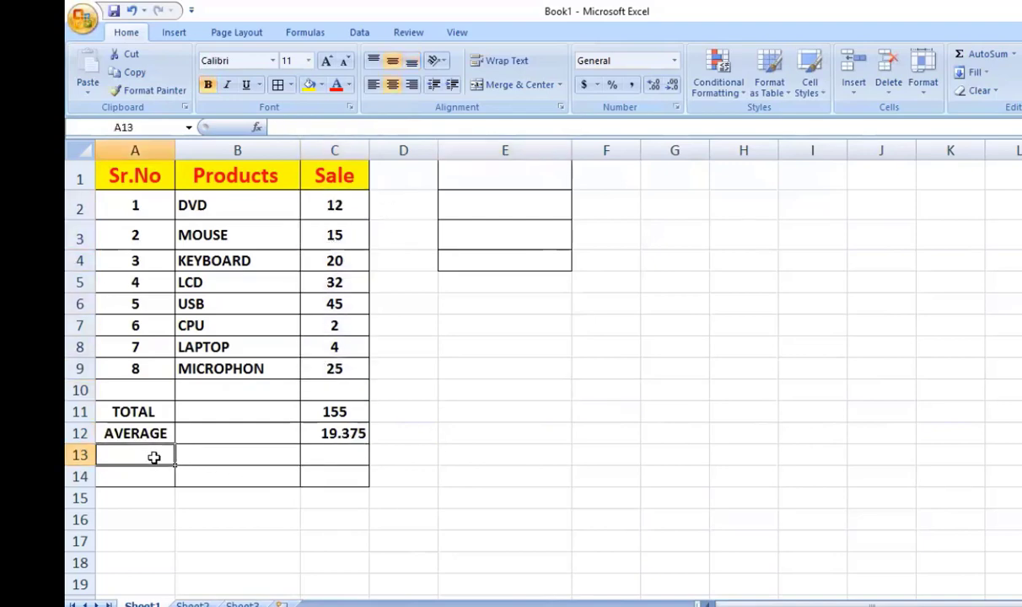
pyautogui.write('MAZ')
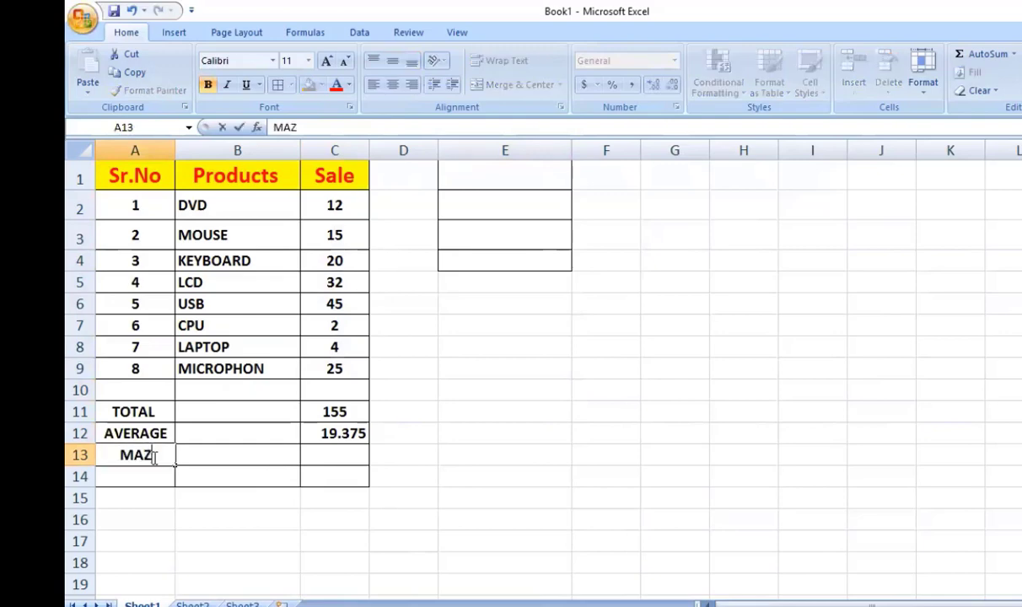
pyautogui.press('BackSpace')
pyautogui.write('X')
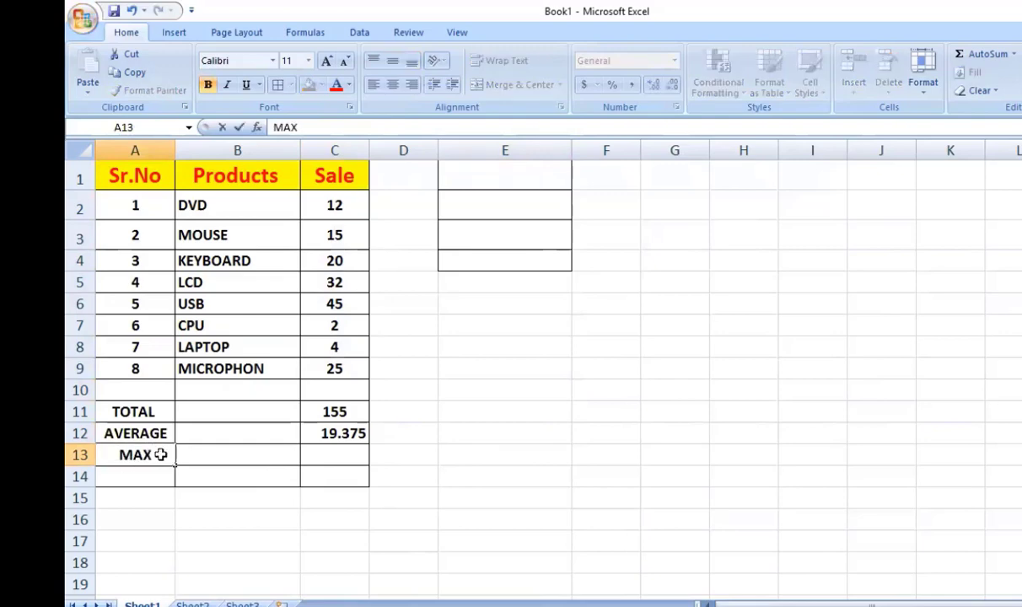
# - Find the highest sale in cell C13 with the formula =MAX(C2:C9)
pyautogui.click(316, 450)
pyautogui.write('=')
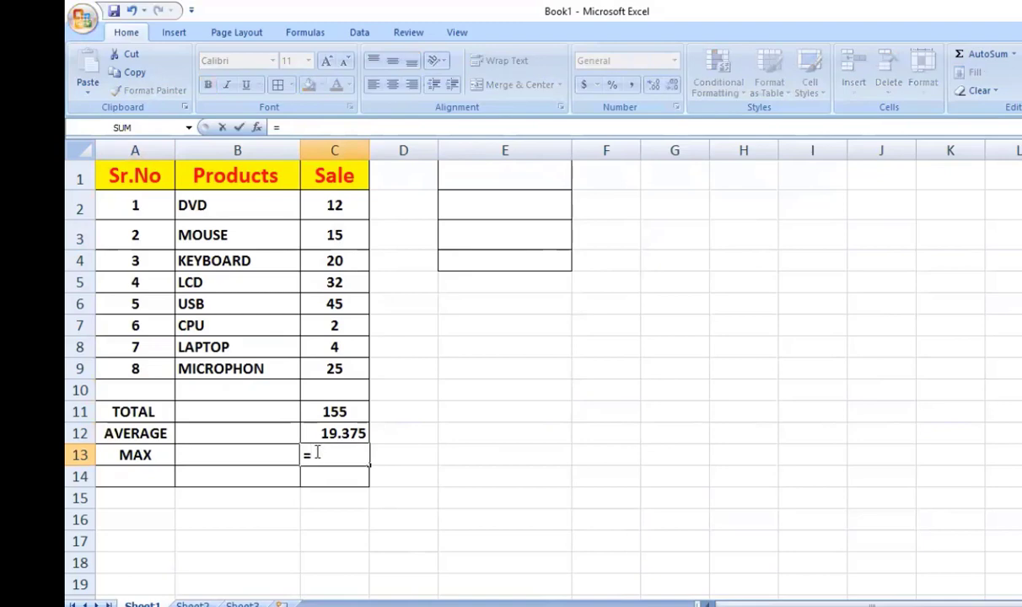
pyautogui.write('MAX')
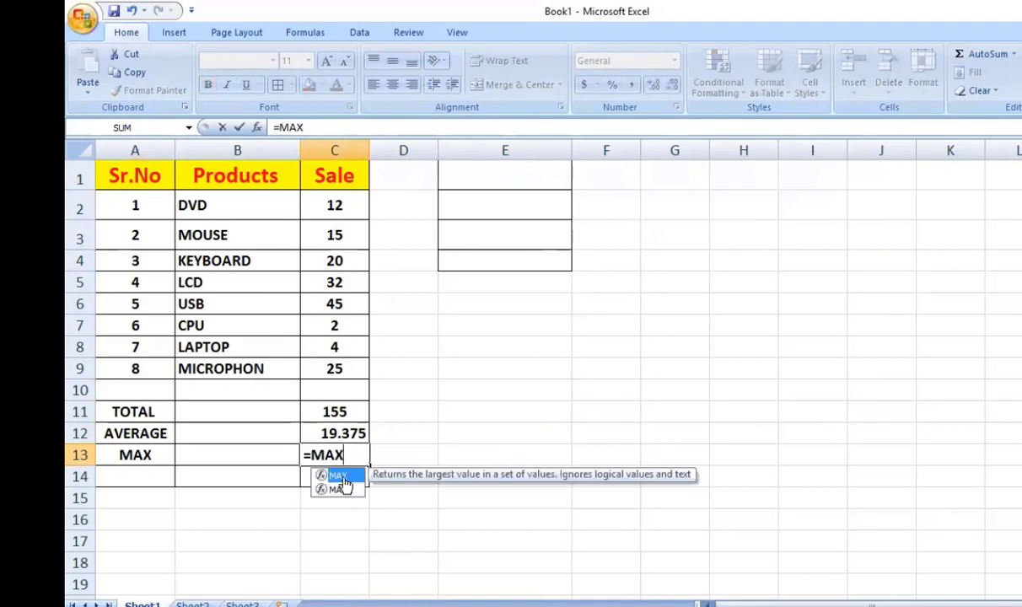
pyautogui.doubleClick(340, 476)
pyautogui.moveTo(335, 204); pyautogui.dragTo(317, 366)
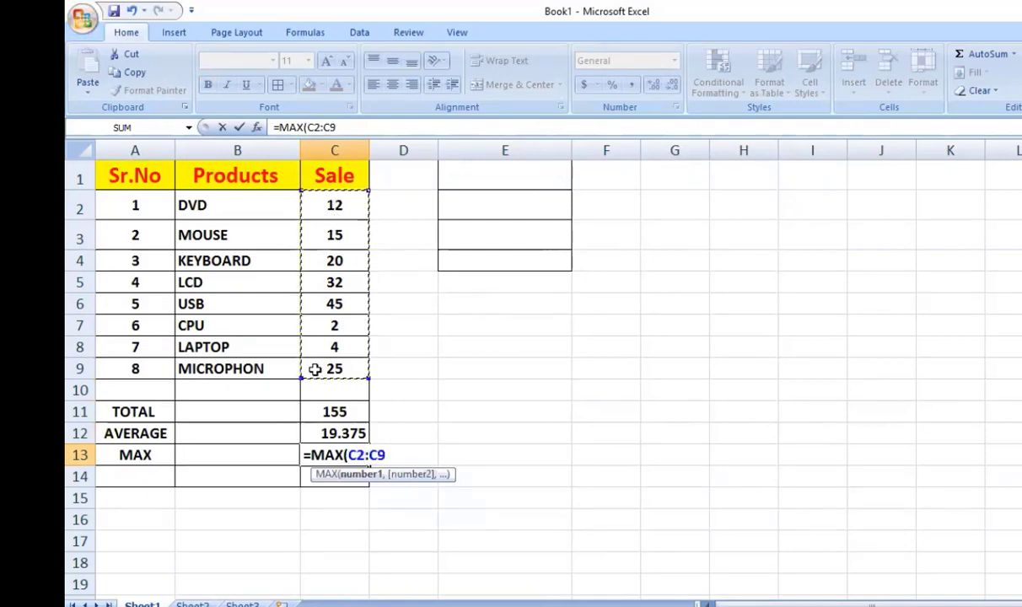
pyautogui.write(')')
pyautogui.press('Return')
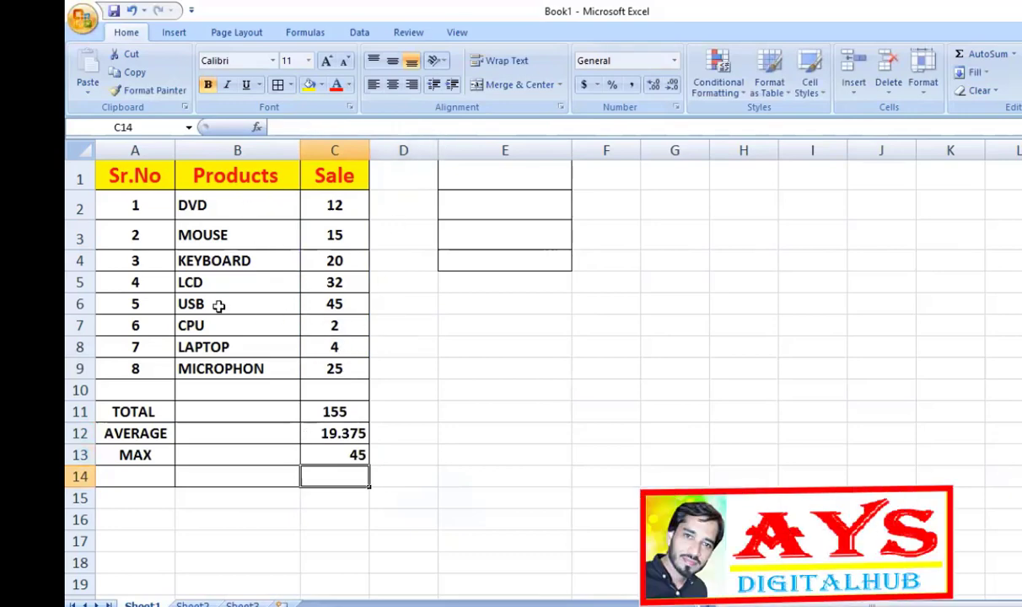
# - Label cell A14 MIN and find the lowest sale in cell C14 with the formula =MIN(C2:C9)
pyautogui.click(141, 476)
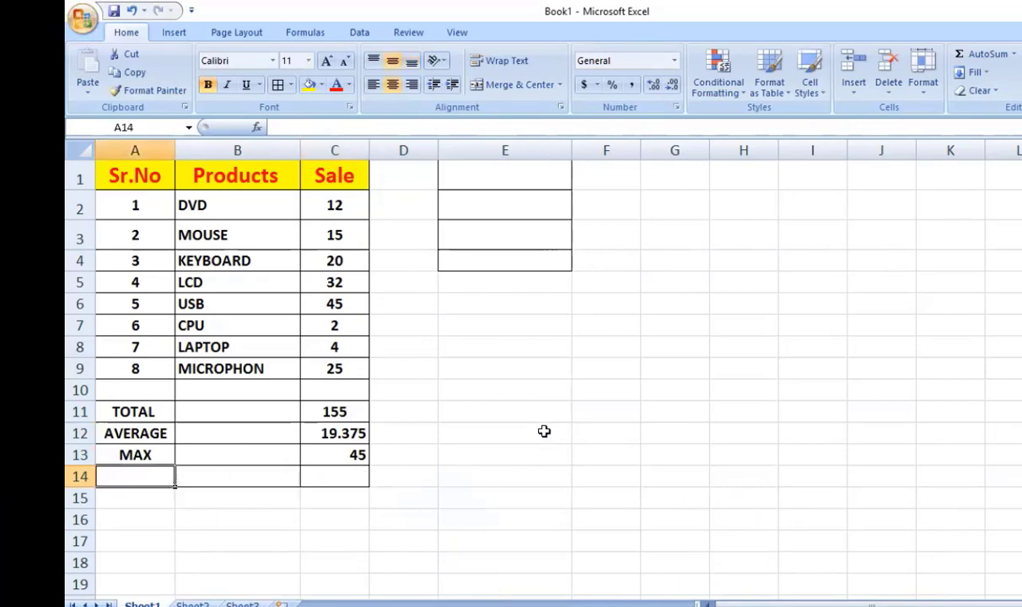
pyautogui.write('MIN')
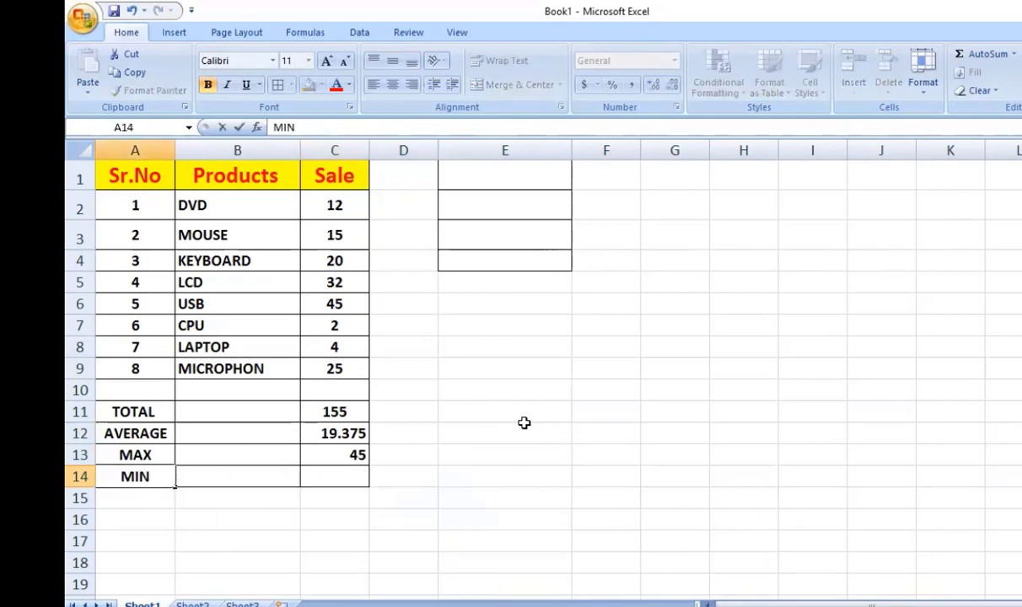
pyautogui.click(324, 477)
pyautogui.write('=')
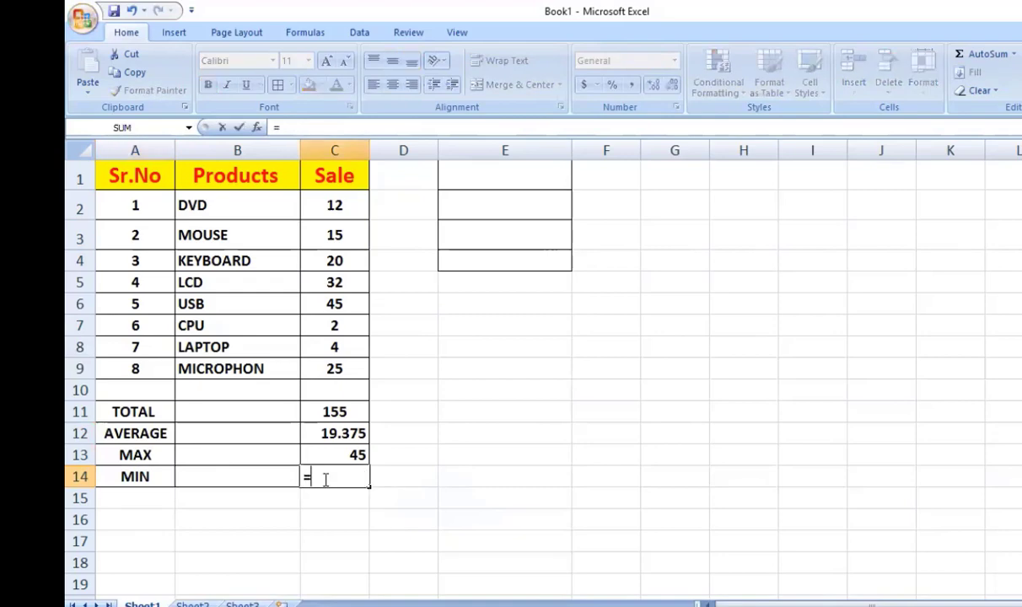
pyautogui.write('MIN')
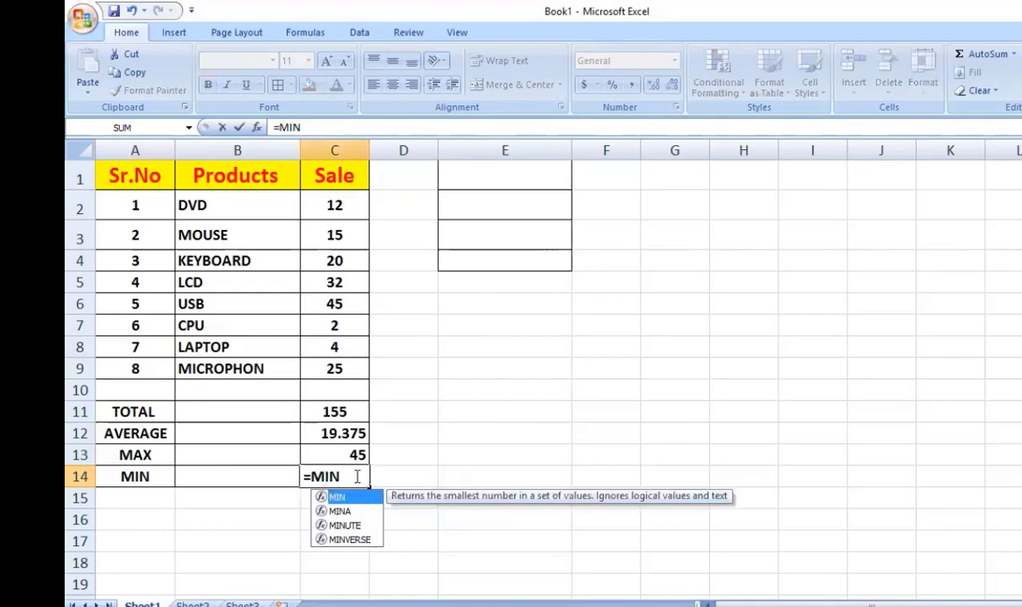
pyautogui.write('(')
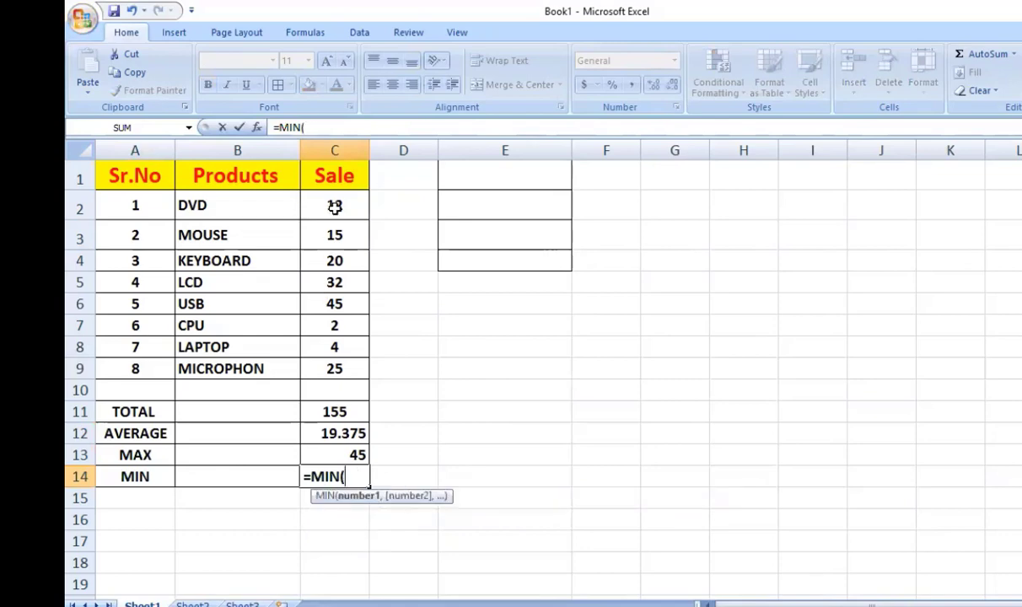
pyautogui.moveTo(335, 207); pyautogui.dragTo(335, 368)
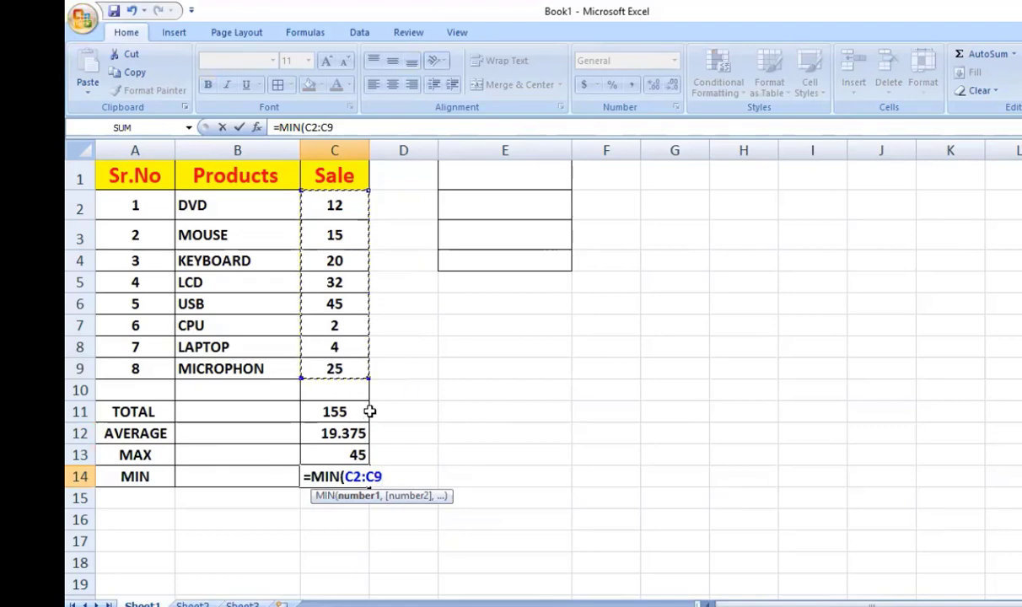
pyautogui.write(')')
pyautogui.press('Return')
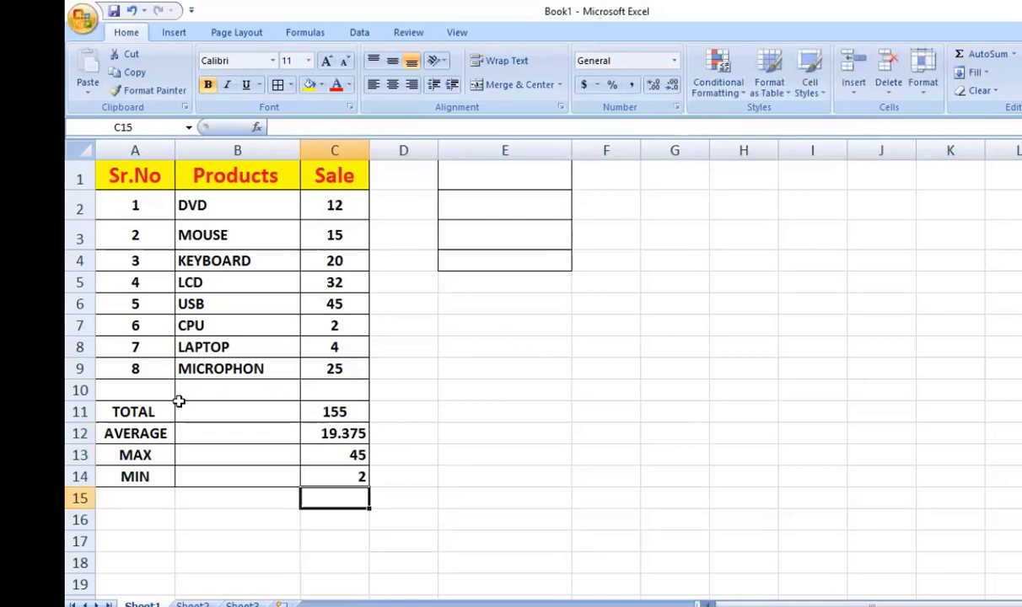
# - Review the total, average, maximum and minimum formulas in cells C11 to C14
pyautogui.click(354, 410)
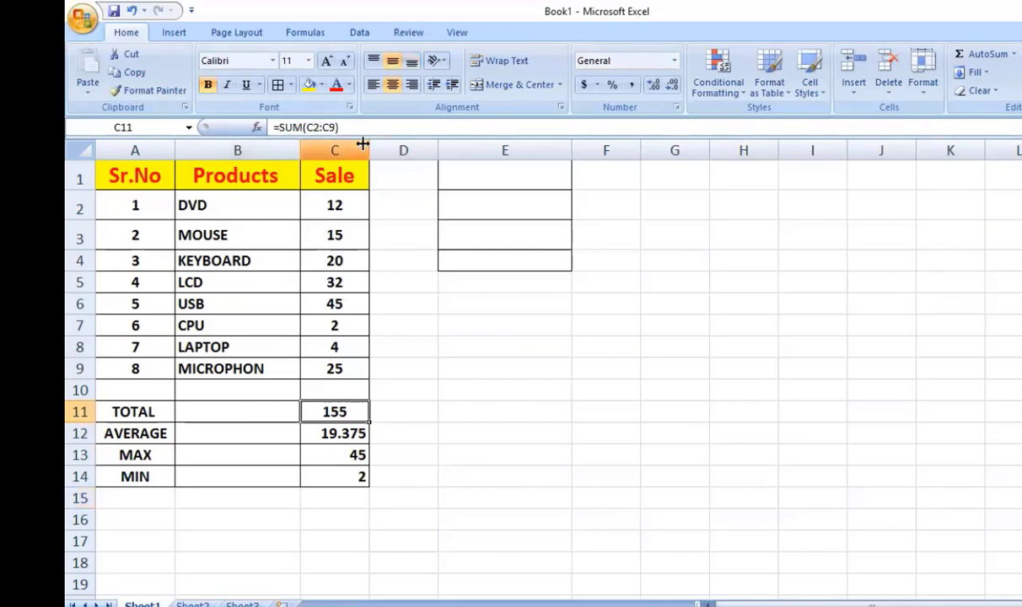
pyautogui.click(324, 432)
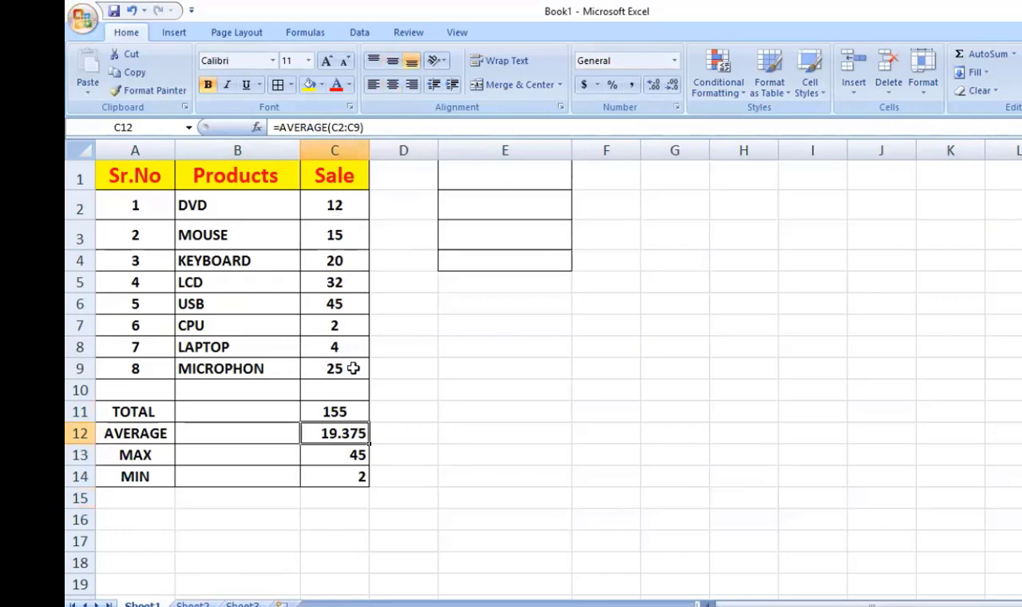
pyautogui.click(348, 456)
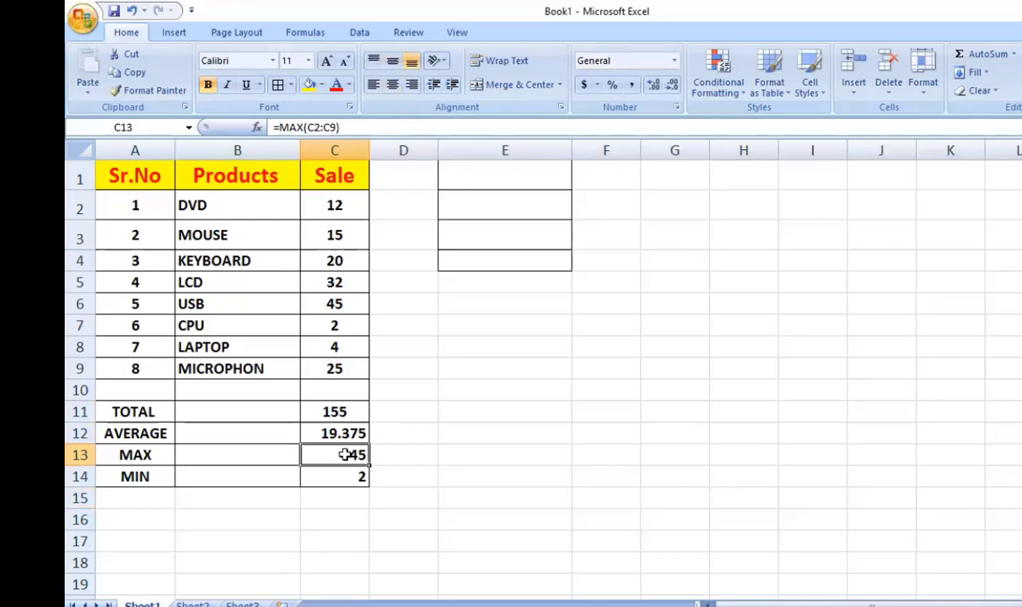
pyautogui.click(335, 469)
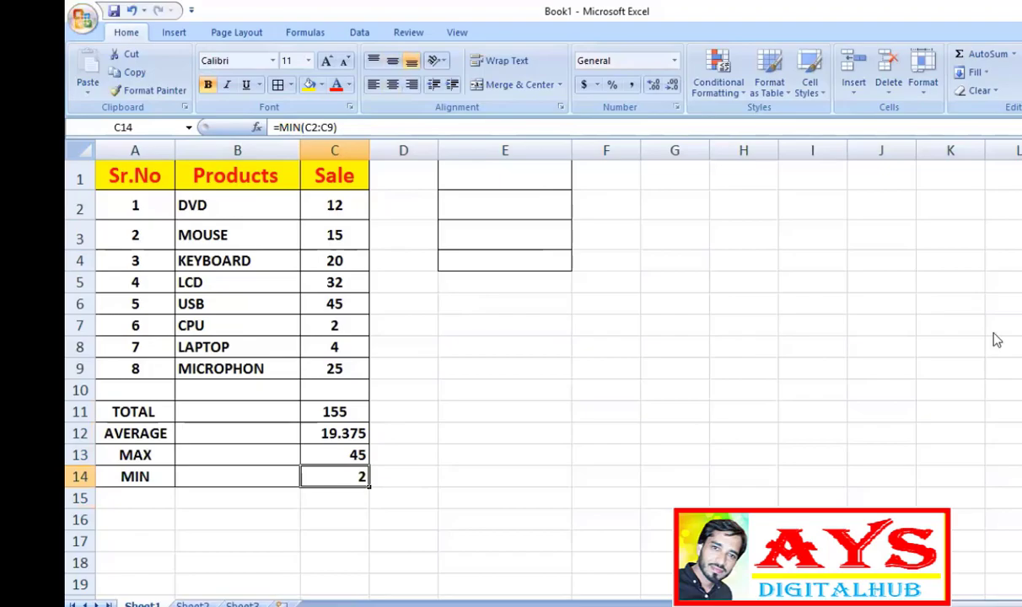
pyautogui.press('Up')
pyautogui.press('Up')
pyautogui.press('Up')
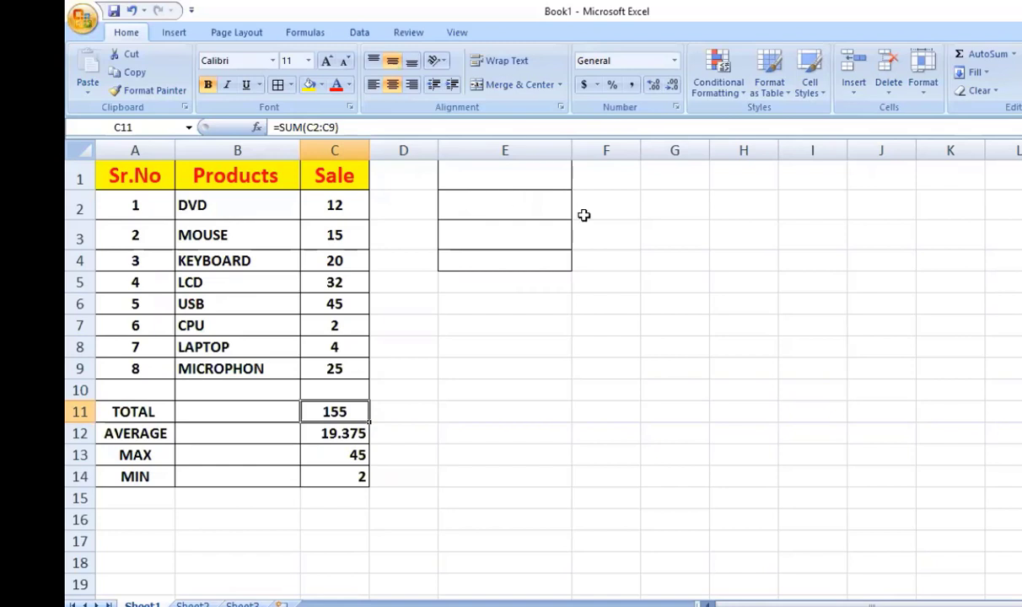
# - Add a List data validation to cell E1, using the product names in =$B$2:$B$9 as its source
pyautogui.click(522, 177)
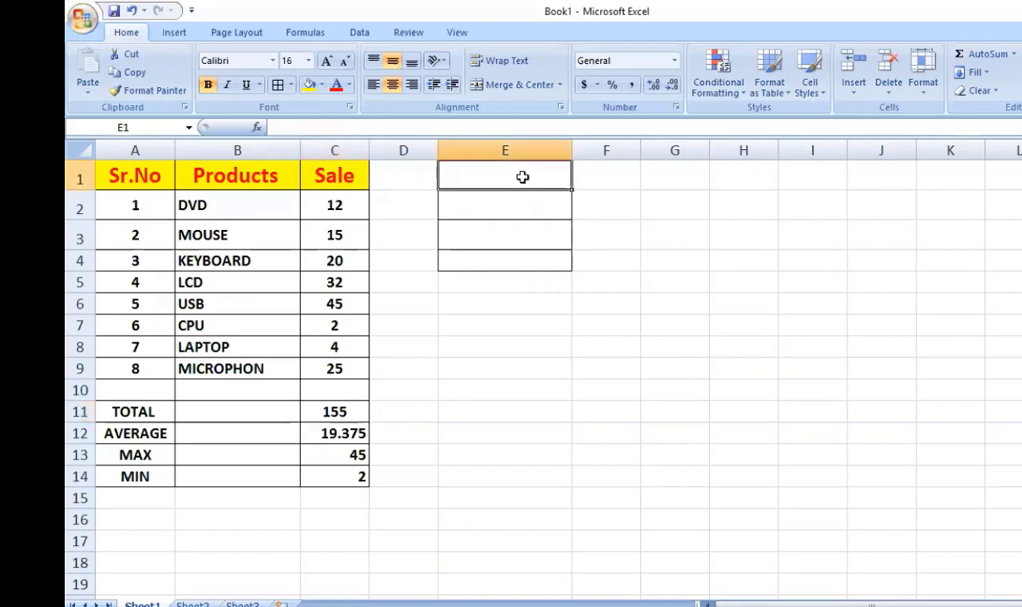
pyautogui.click(359, 36)
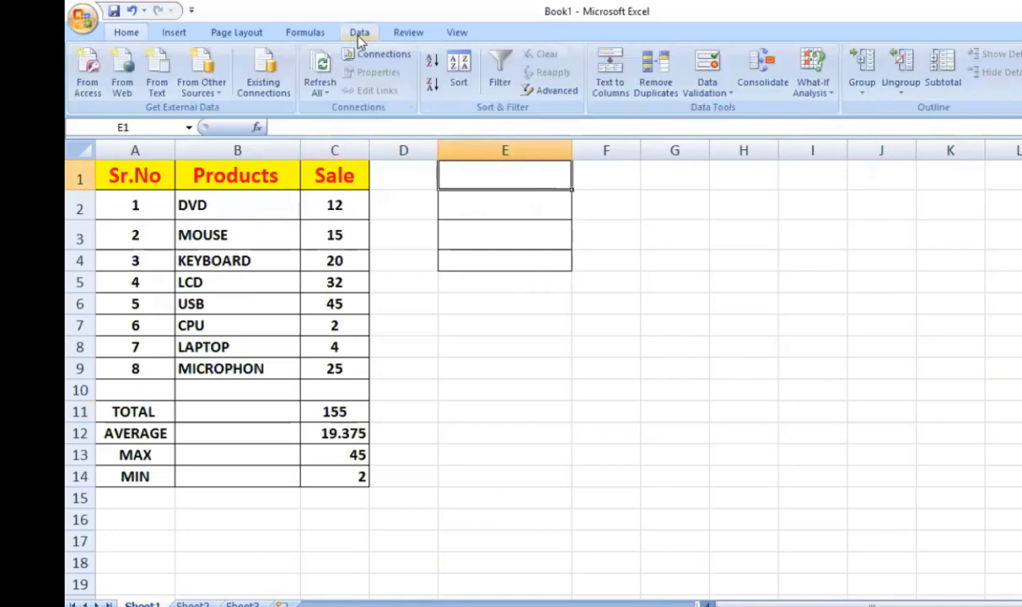
pyautogui.click(707, 87)
pyautogui.click(717, 111)
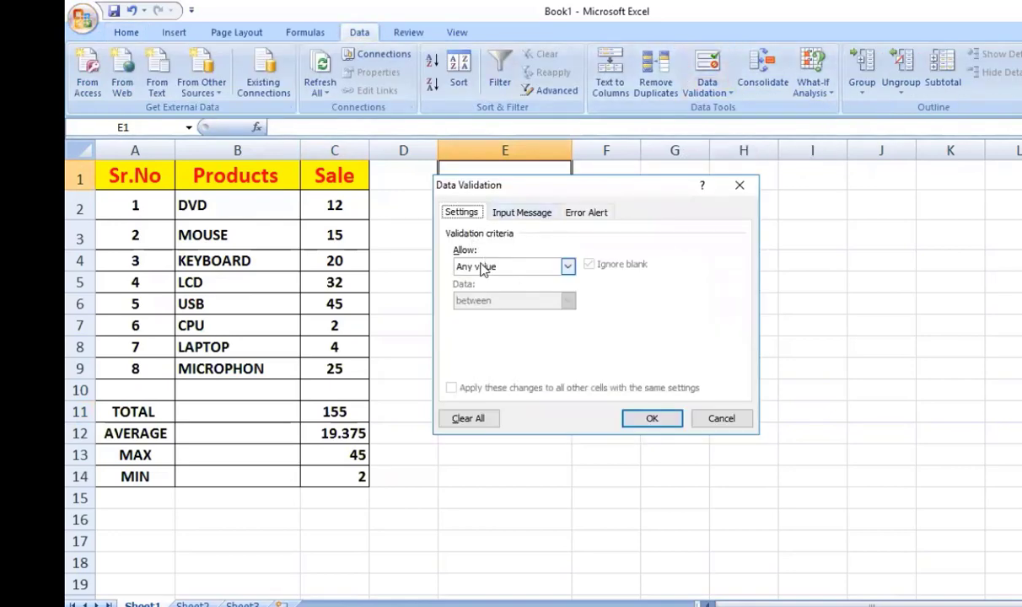
pyautogui.click(550, 267)
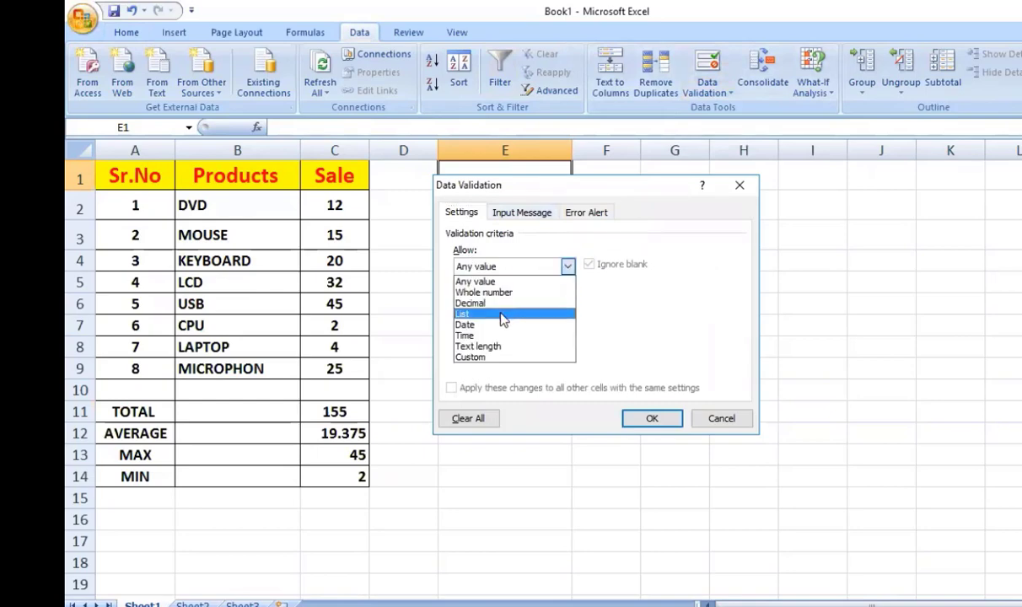
pyautogui.click(502, 318)
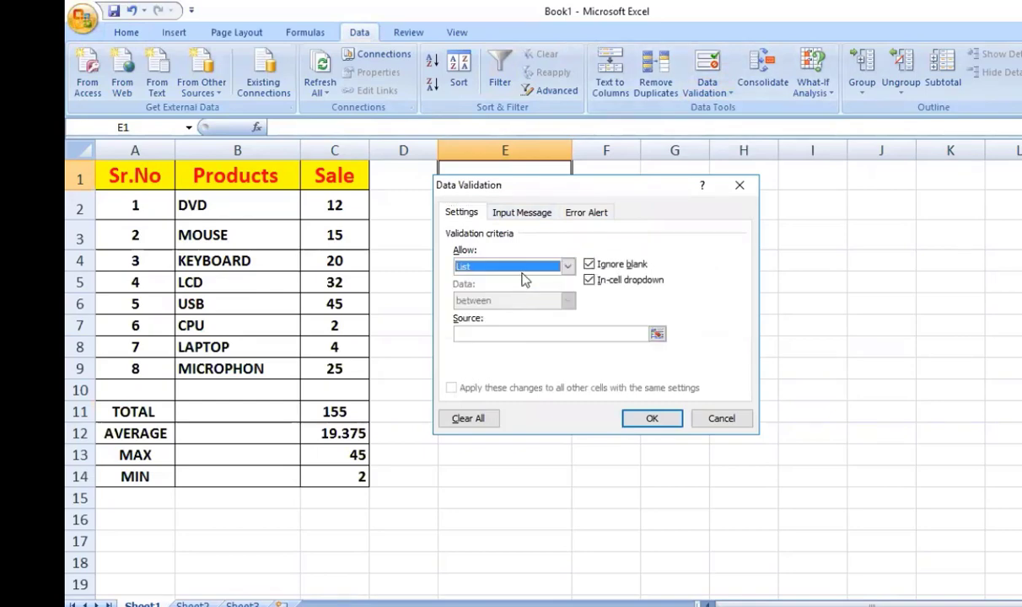
pyautogui.click(465, 333)
pyautogui.click(242, 208)
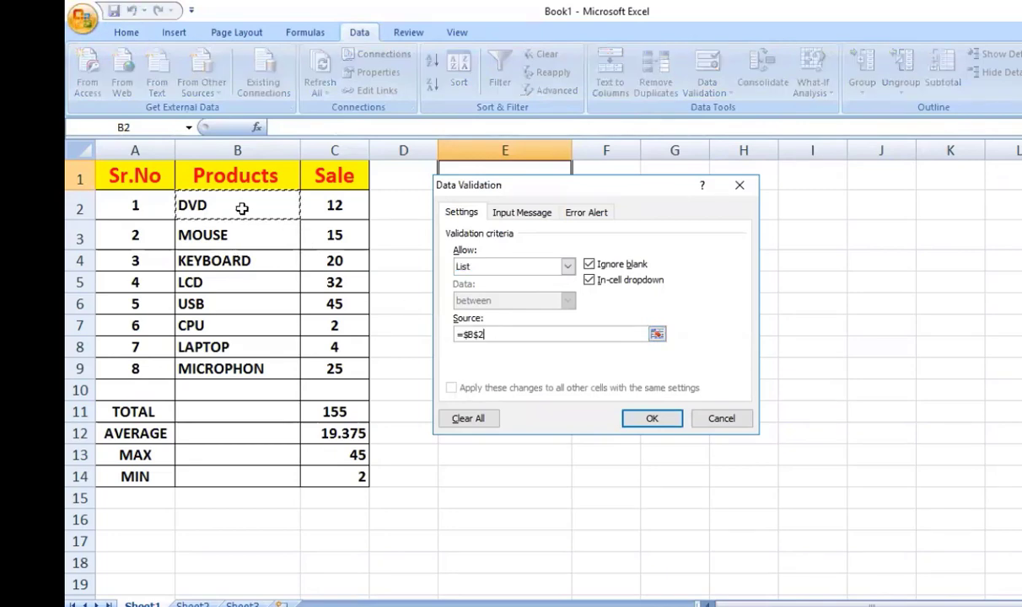
pyautogui.keyDown('shift'); pyautogui.click(232, 360); pyautogui.keyUp('shift')
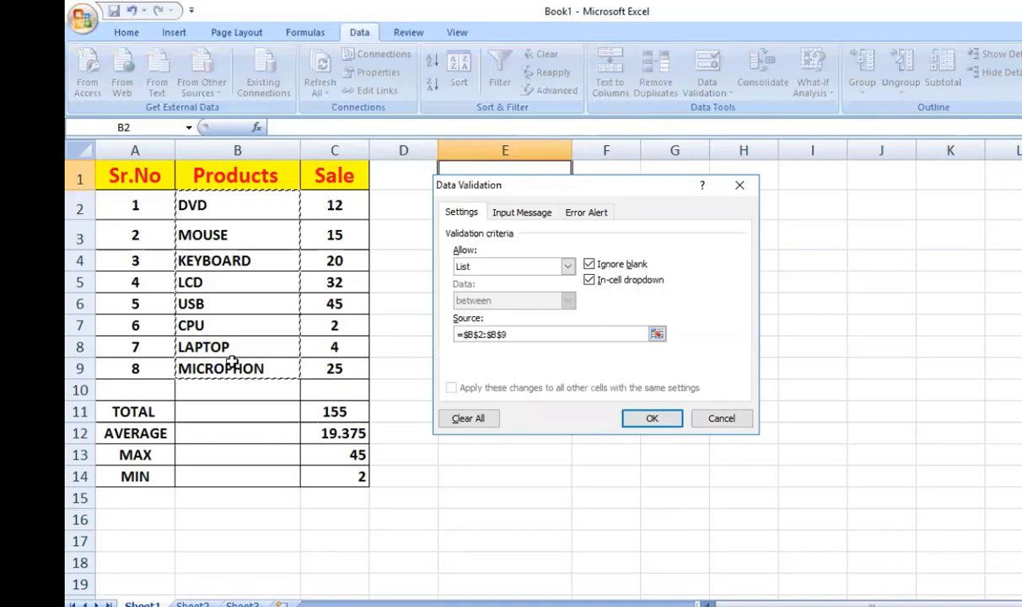
pyautogui.click(651, 419)
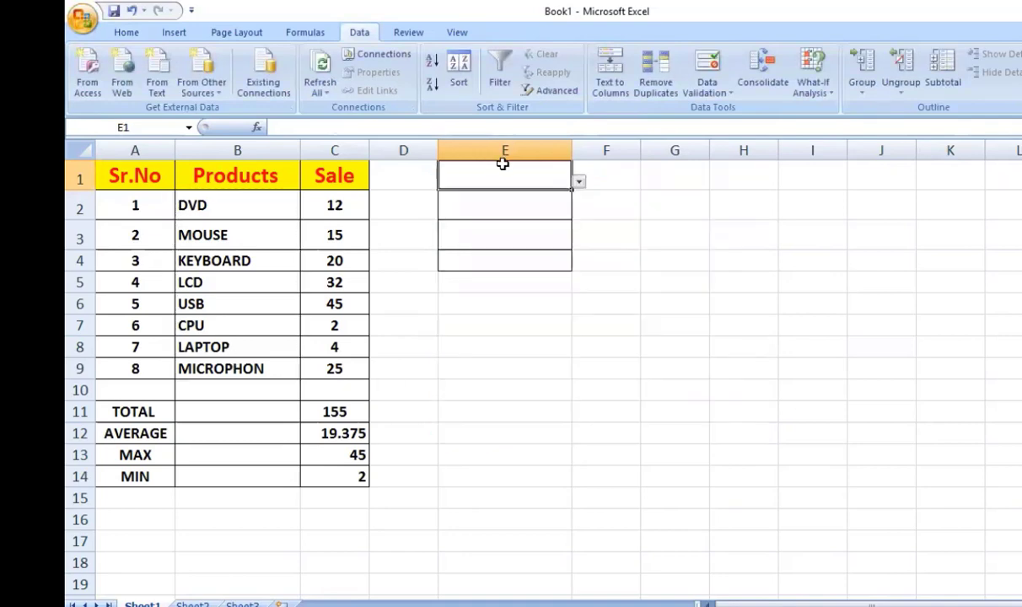
# - Try the product drop-down in cell E1 by choosing DVD, MOUSE and finally KEYBOARD
pyautogui.click(581, 182)
pyautogui.click(582, 184)
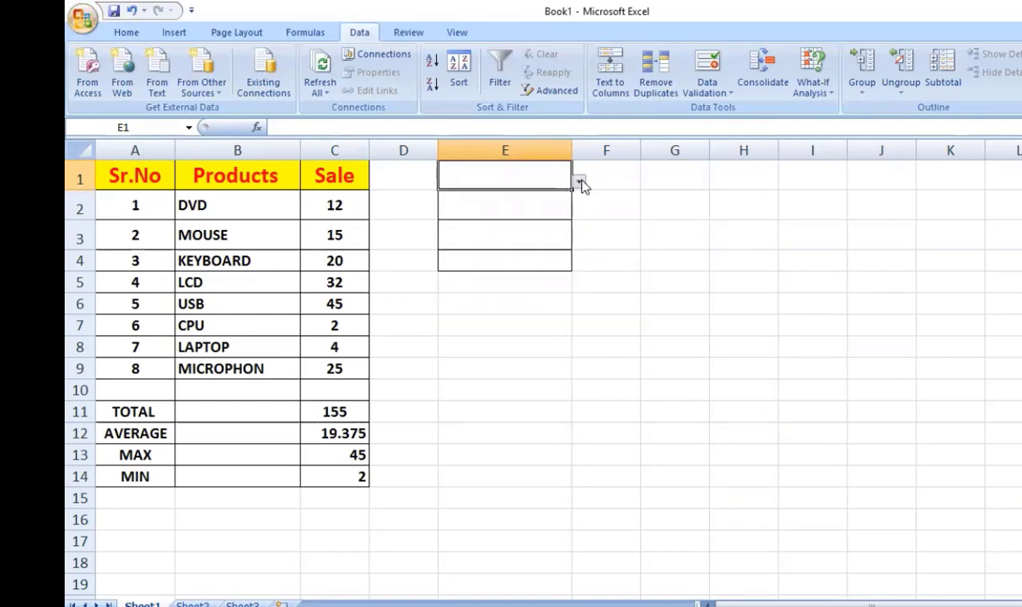
pyautogui.click(580, 183)
pyautogui.click(581, 184)
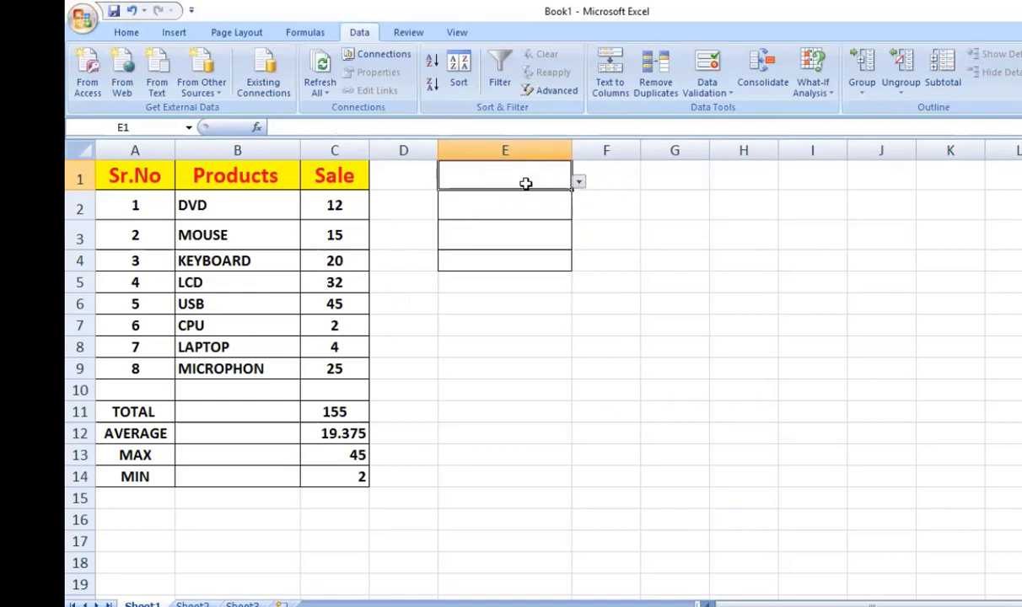
pyautogui.click(580, 183)
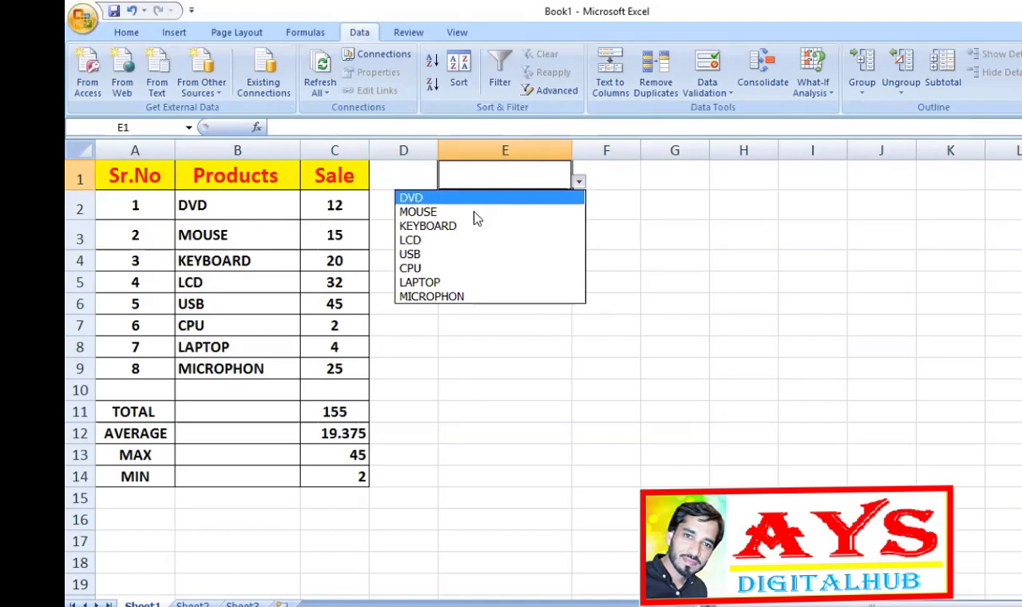
pyautogui.click(413, 197)
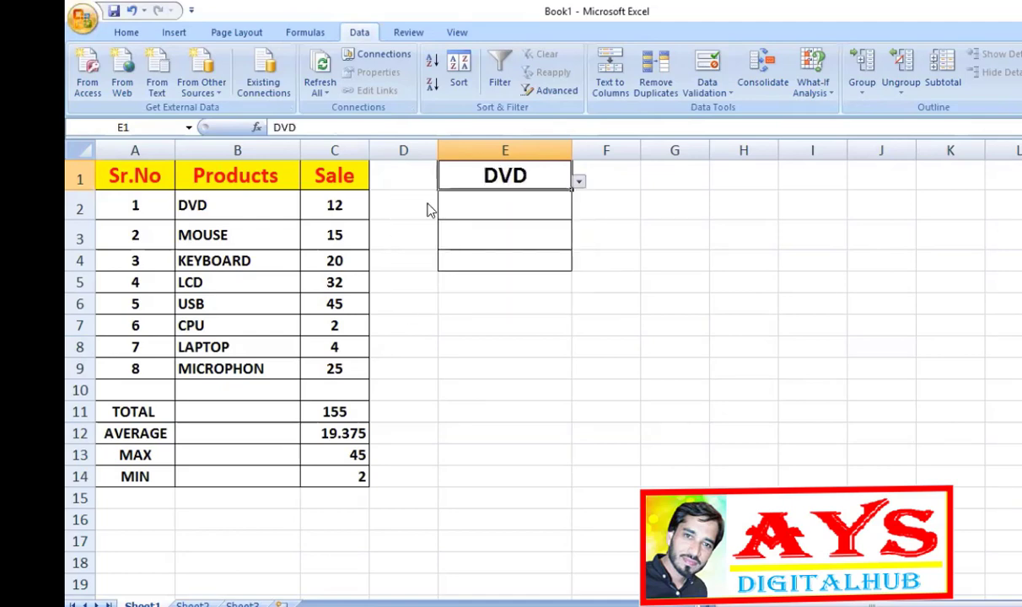
pyautogui.click(579, 182)
pyautogui.click(495, 213)
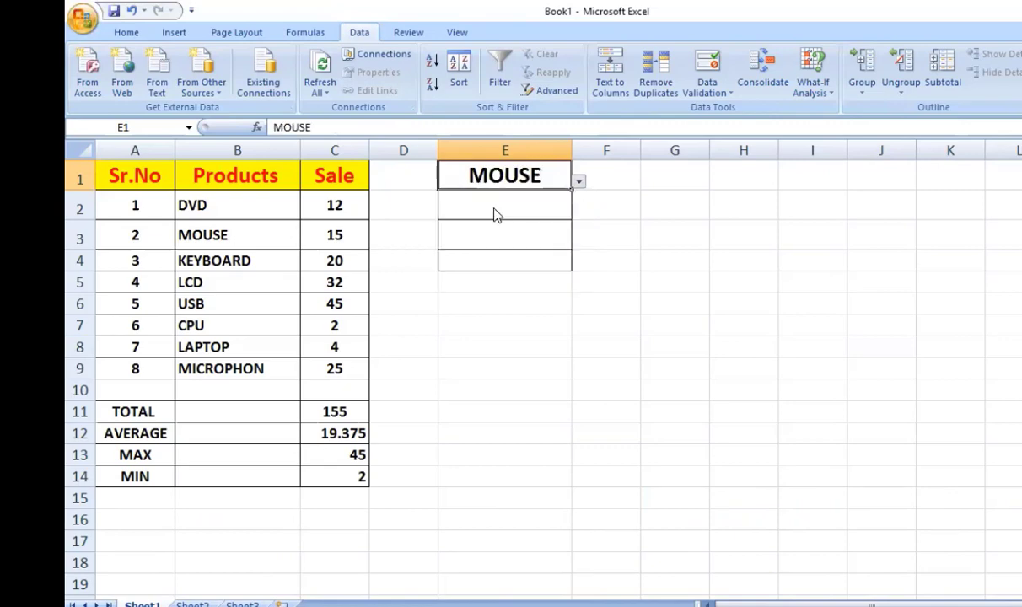
pyautogui.click(579, 182)
pyautogui.click(491, 225)
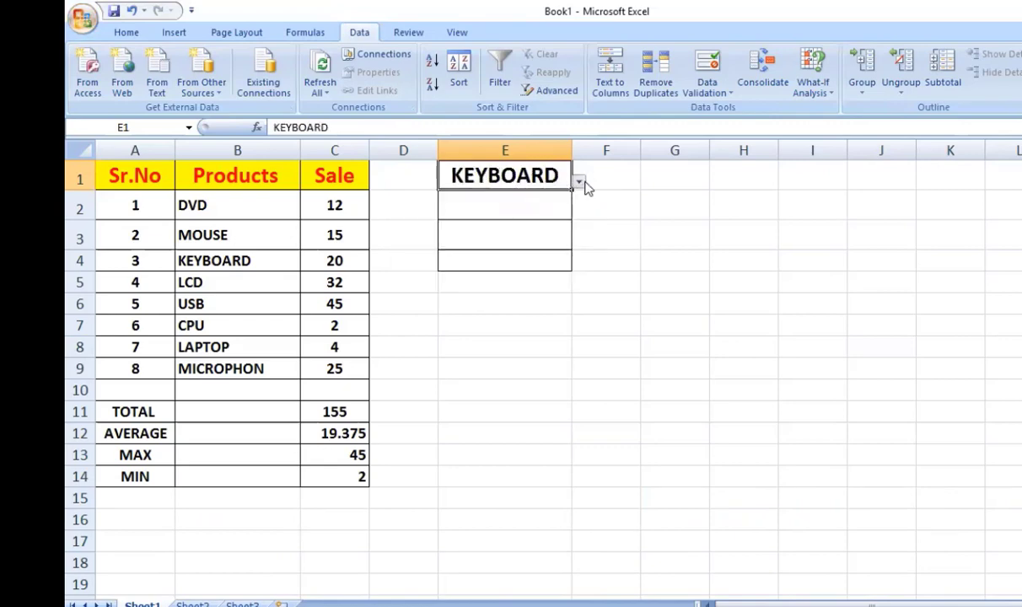
# - Look up the chosen product's sale in cell E2 with the formula =SUMIF(B2:C9,E1,C2:C9)
pyautogui.click(511, 204)
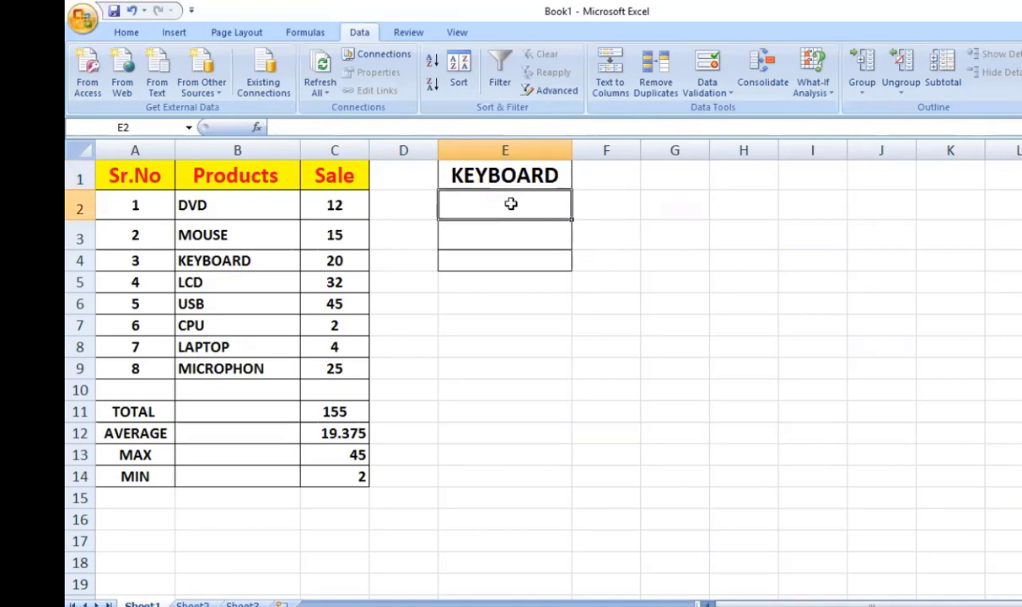
pyautogui.write('=')
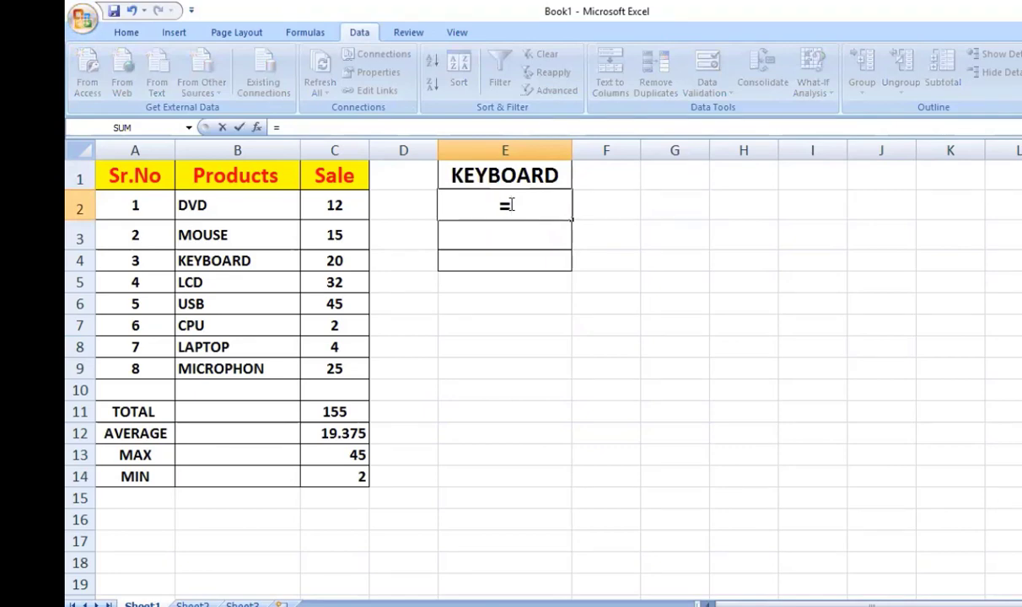
pyautogui.write('SUMIF')
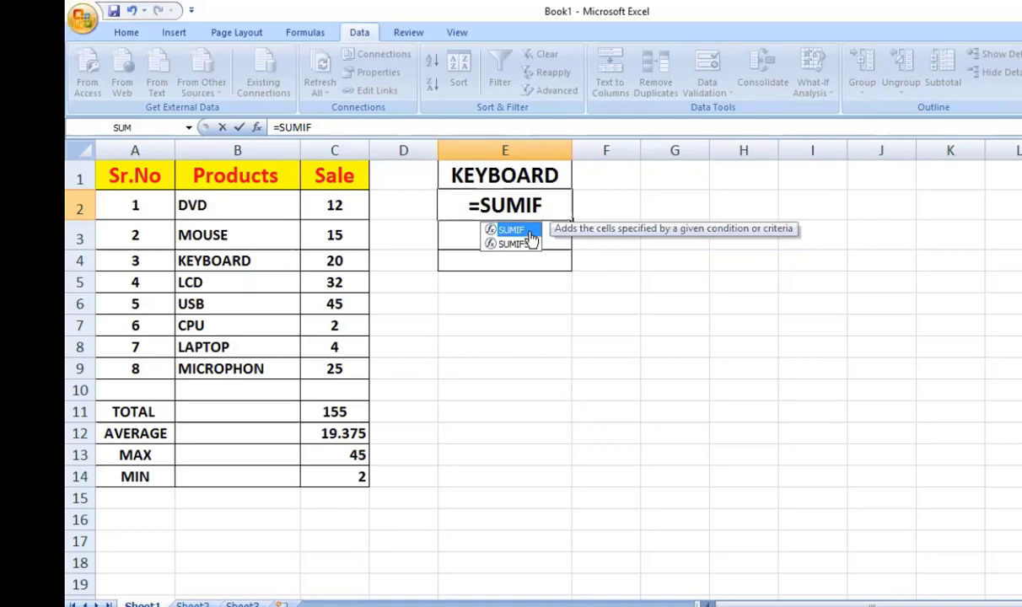
pyautogui.write('(')
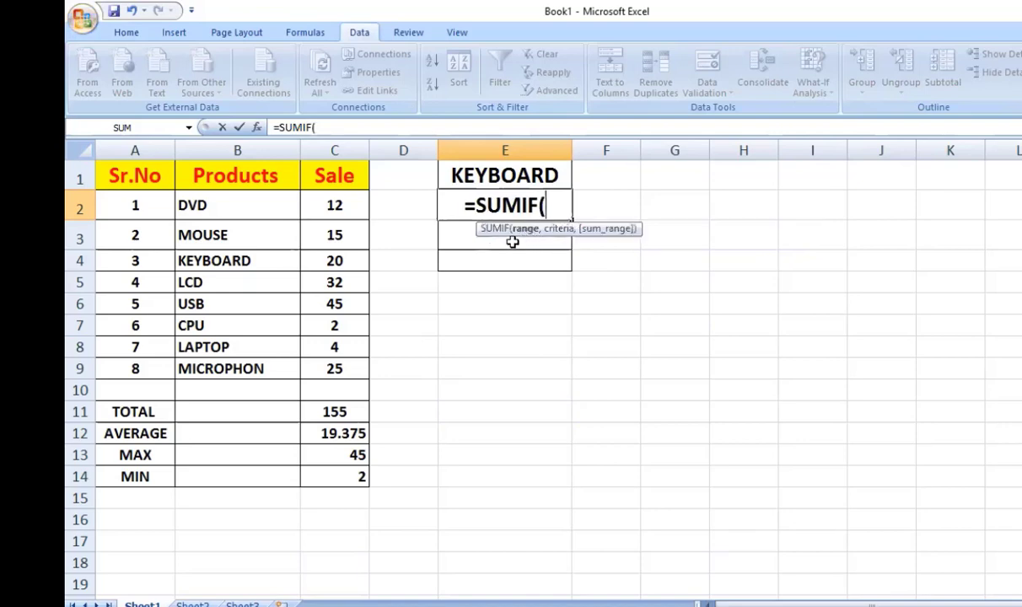
pyautogui.click(208, 203)
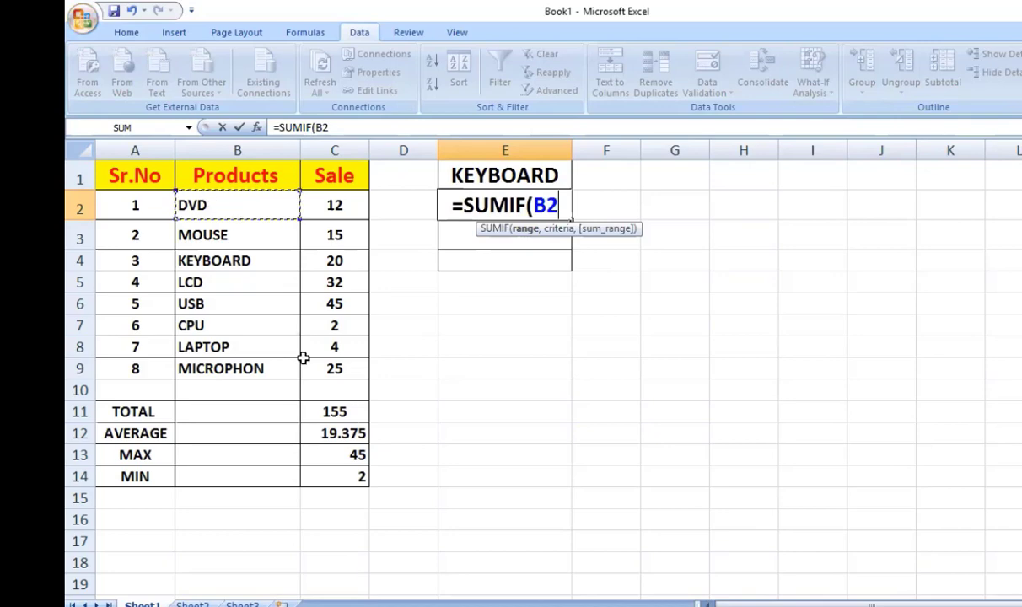
pyautogui.moveTo(302, 358); pyautogui.dragTo(305, 352)
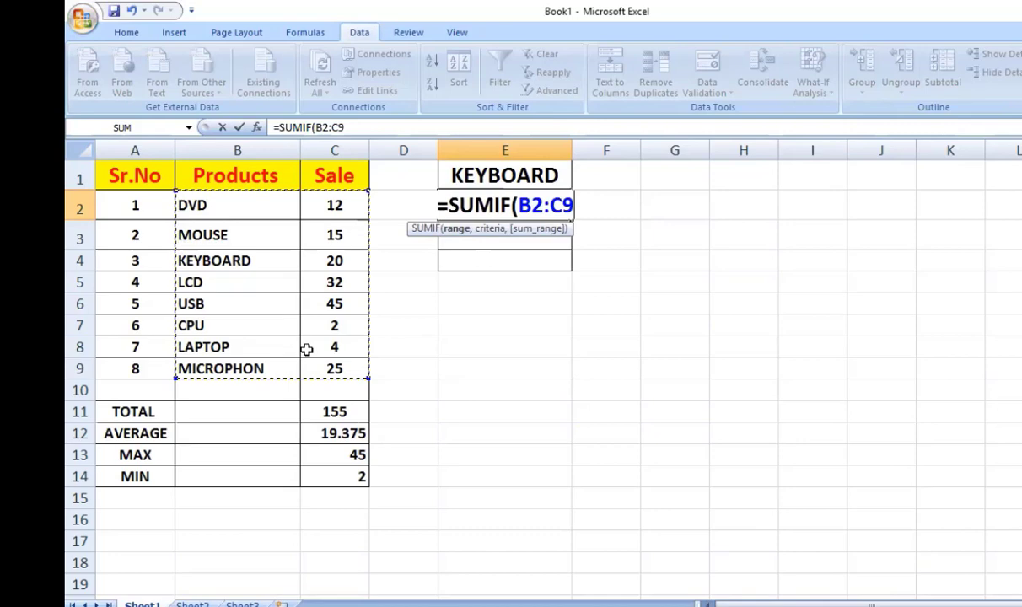
pyautogui.write(',')
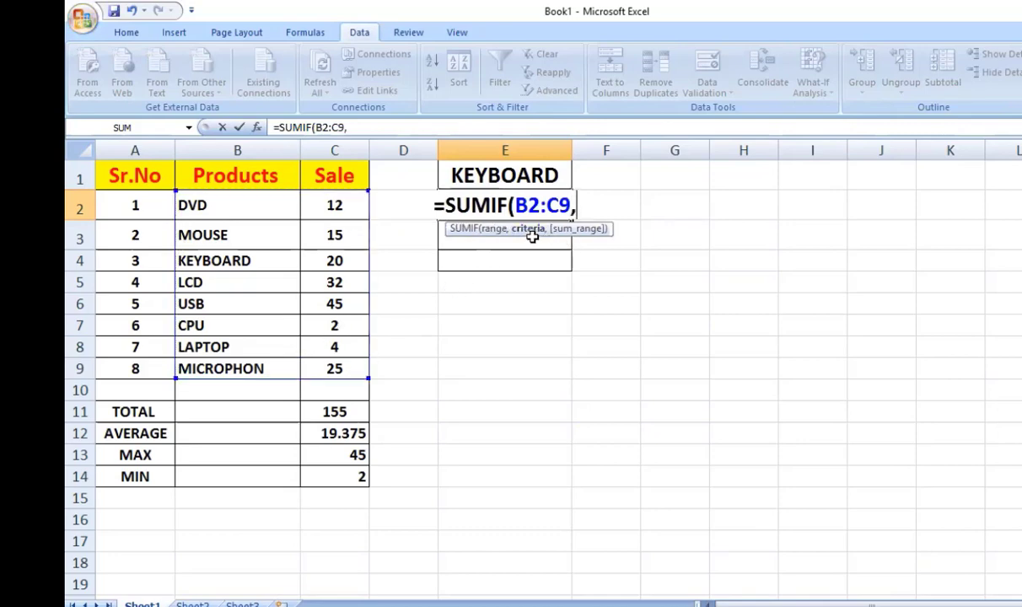
pyautogui.click(526, 175)
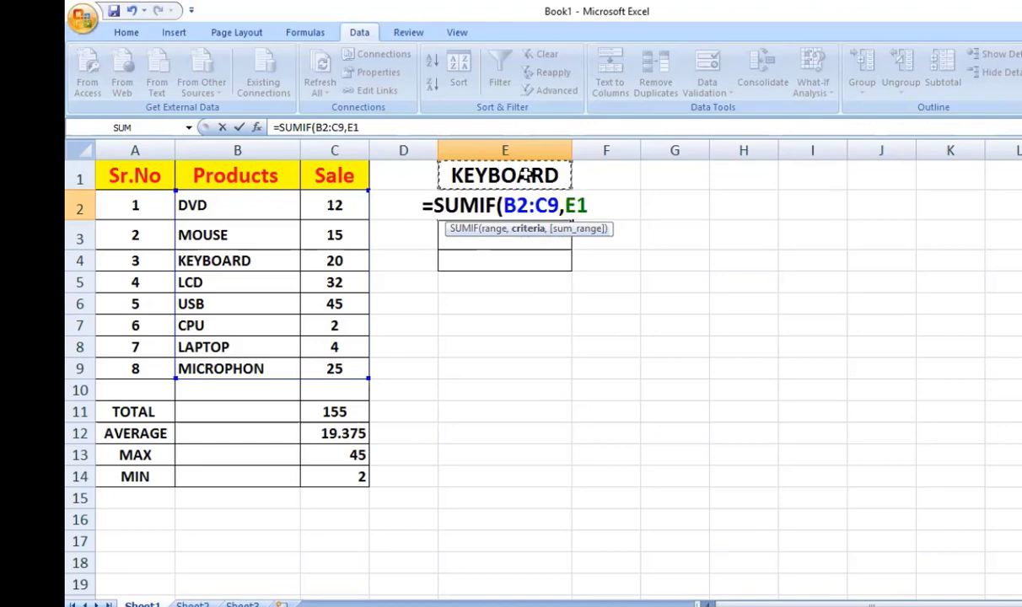
pyautogui.write(',')
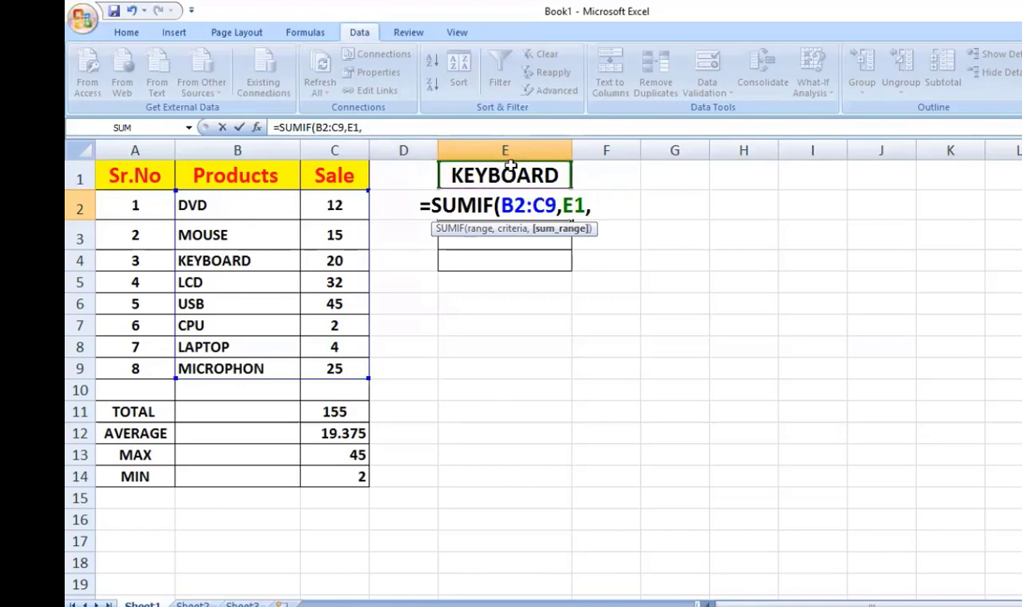
pyautogui.click(338, 203)
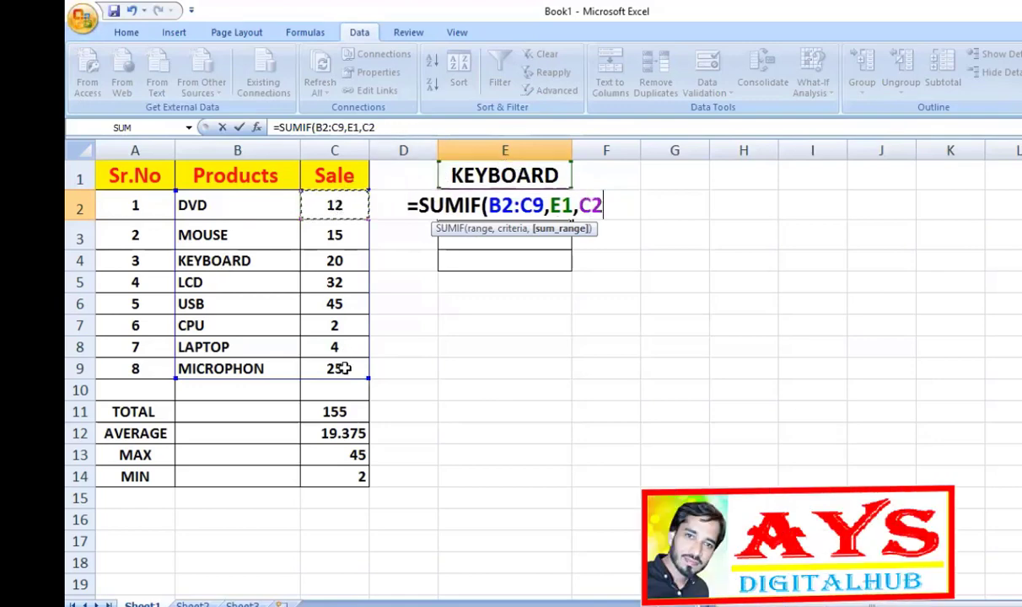
pyautogui.keyDown('shift'); pyautogui.click(337, 368); pyautogui.keyUp('shift')
pyautogui.write(')')
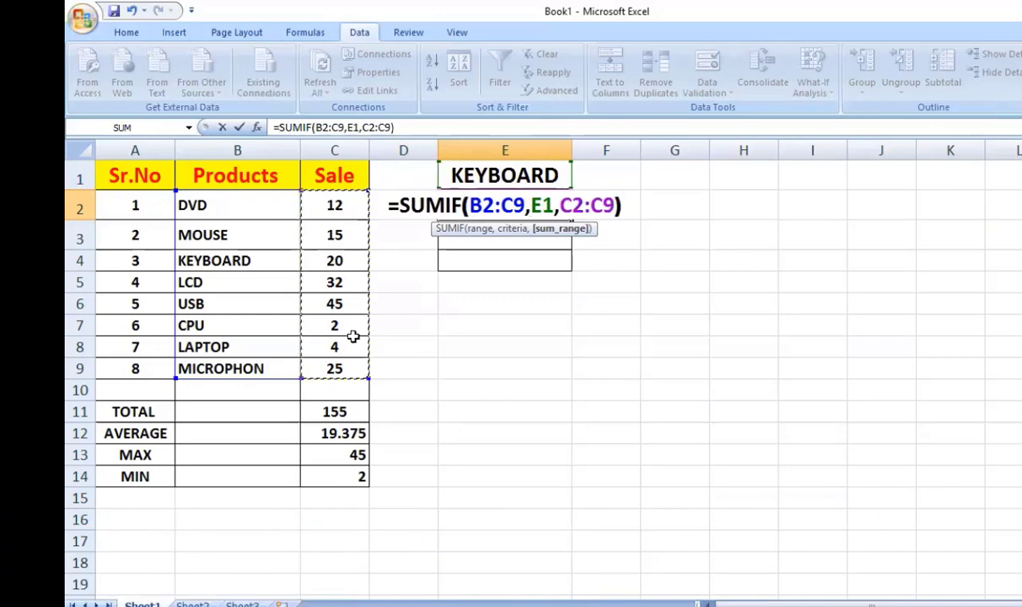
pyautogui.press('Return')
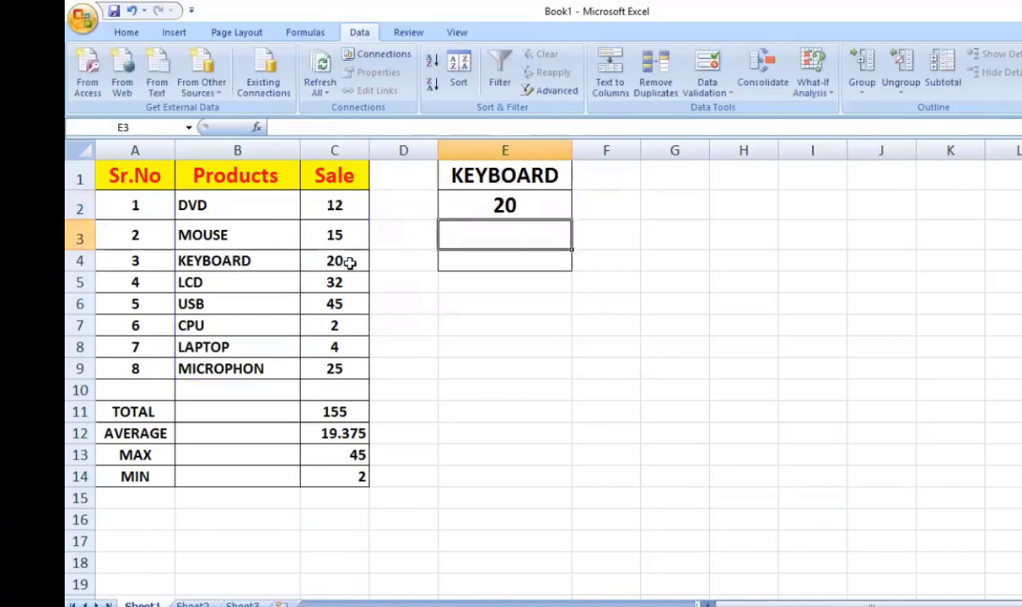
# - Test the SUMIF lookup by choosing DVD and finally LCD from the product list in cell E1
pyautogui.click(540, 171)
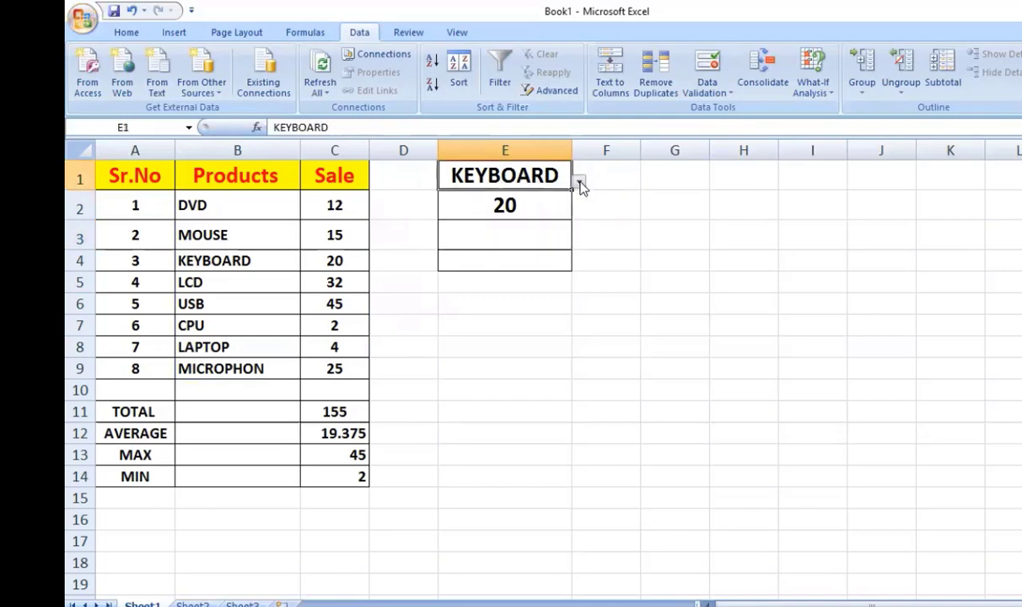
pyautogui.click(579, 183)
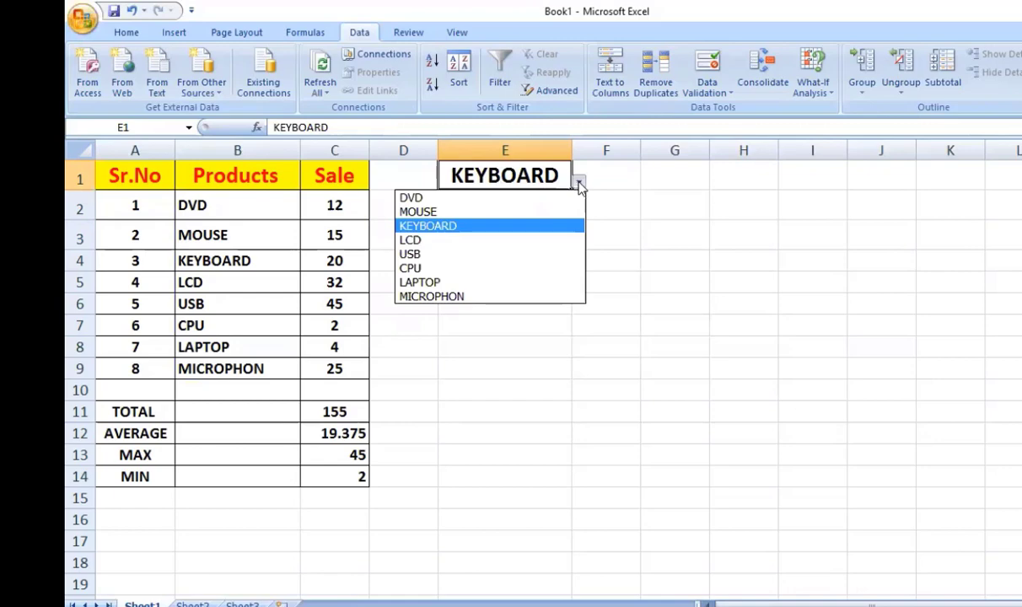
pyautogui.click(463, 199)
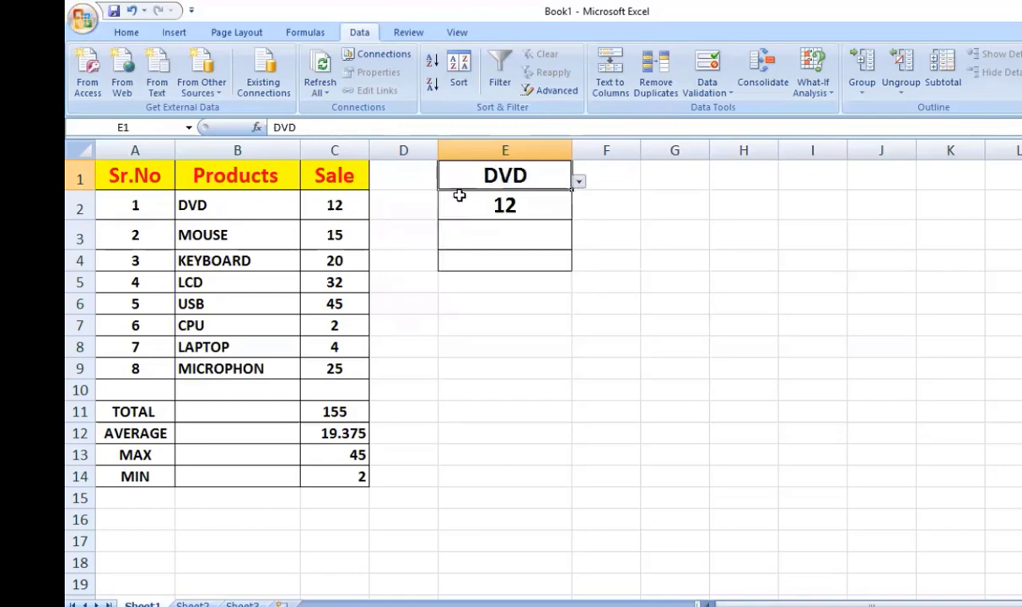
pyautogui.click(579, 183)
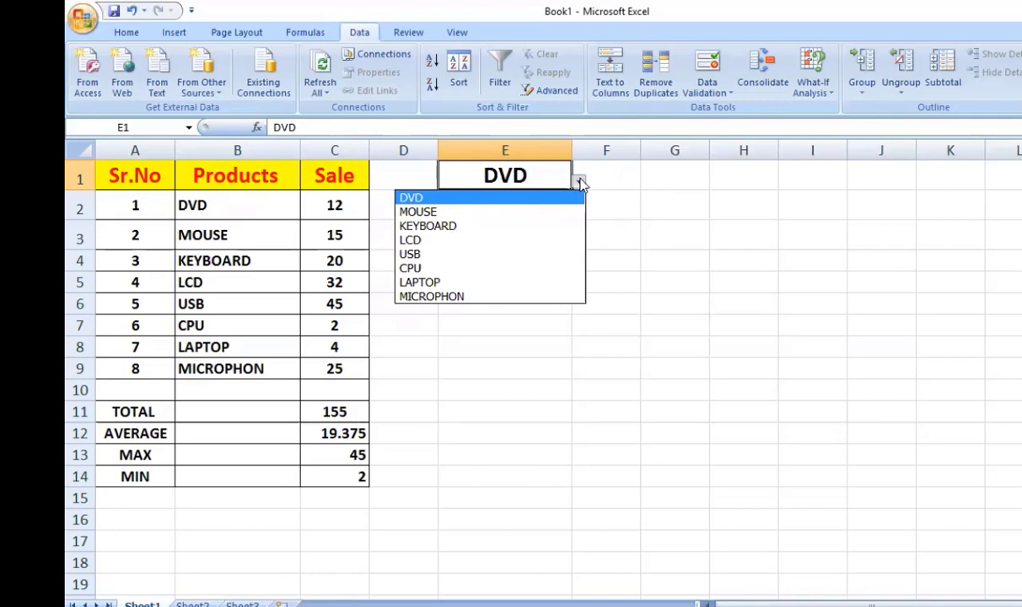
pyautogui.click(474, 241)
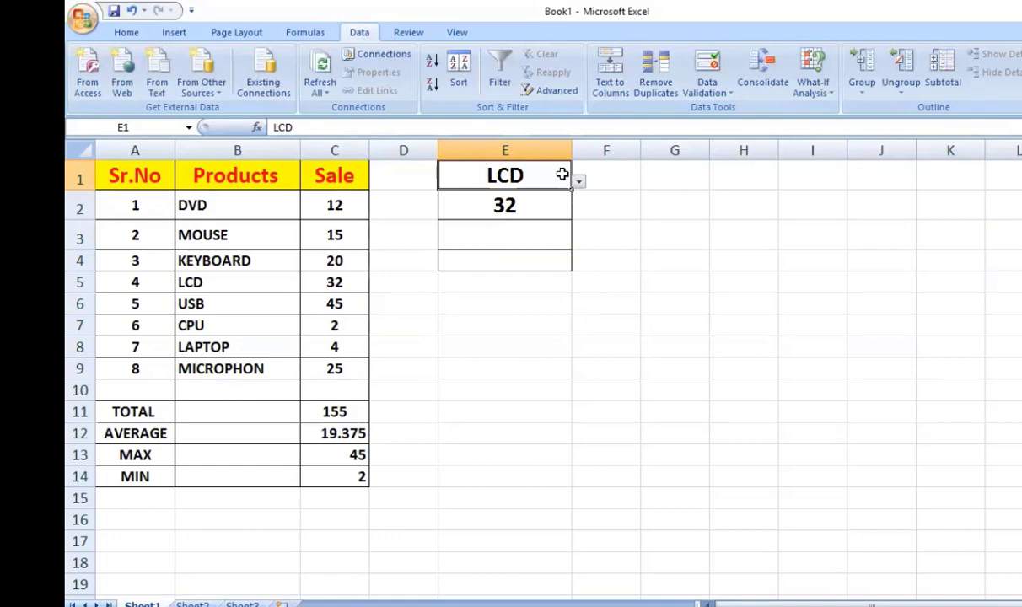
pyautogui.click(482, 230)
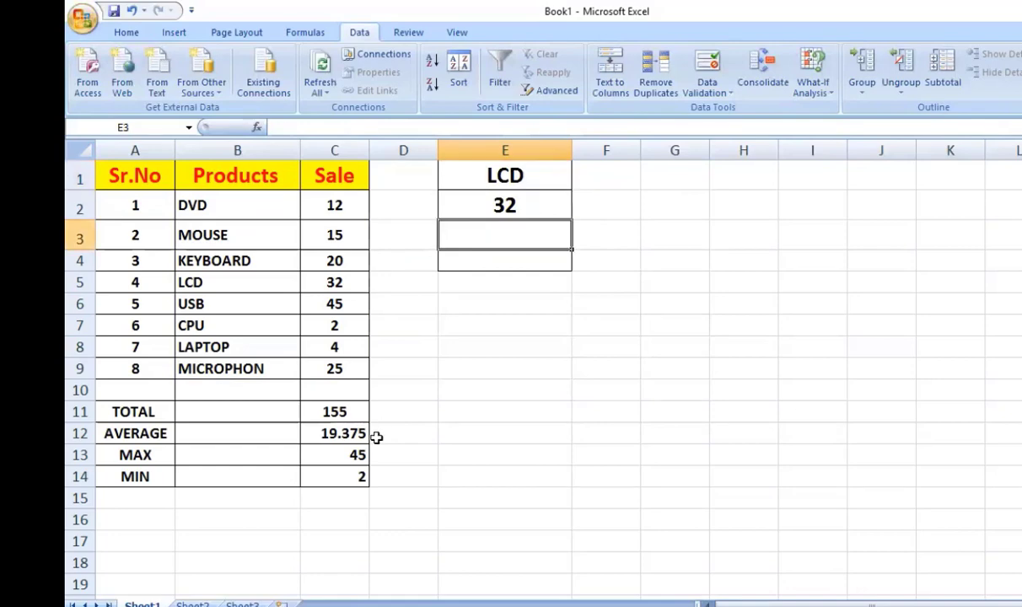
# - Change the sales in cells C2 to C5 to 40 for DVD, 25 for MOUSE, 30 for KEYBOARD and 50 for LCD
pyautogui.click(352, 433)
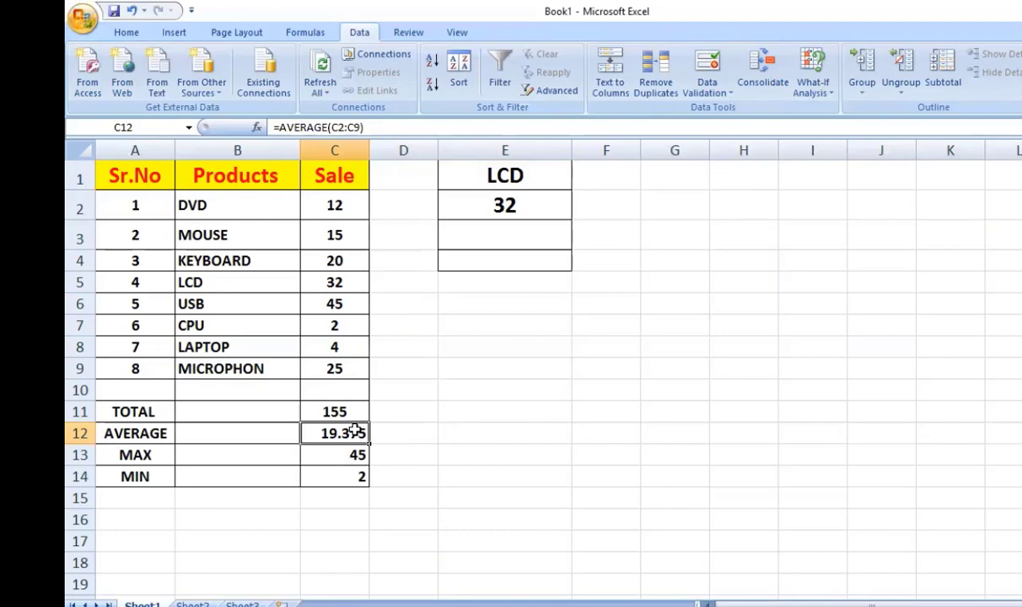
pyautogui.click(343, 209)
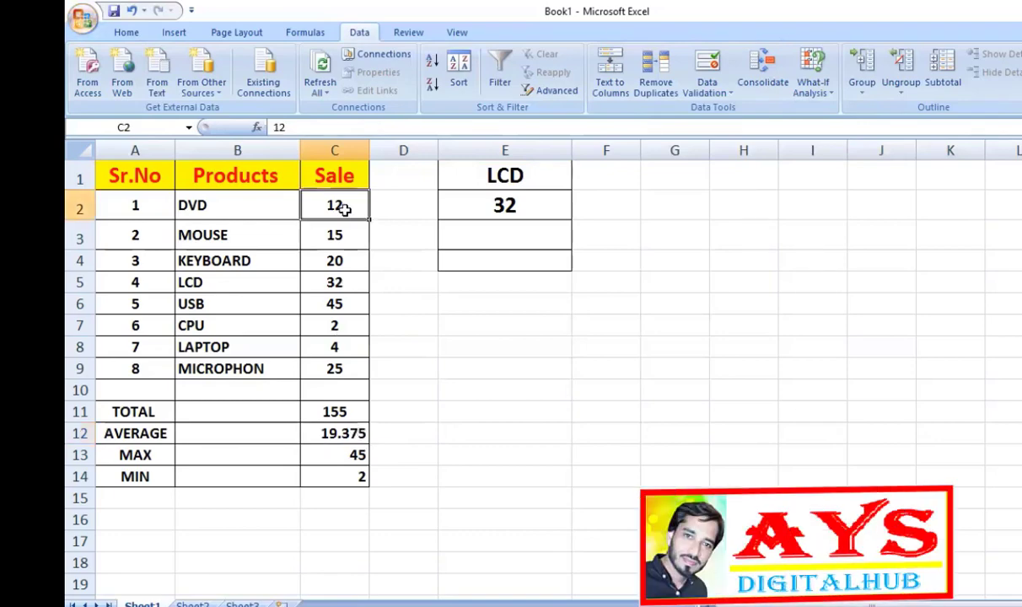
pyautogui.write('40')
pyautogui.press('Return')
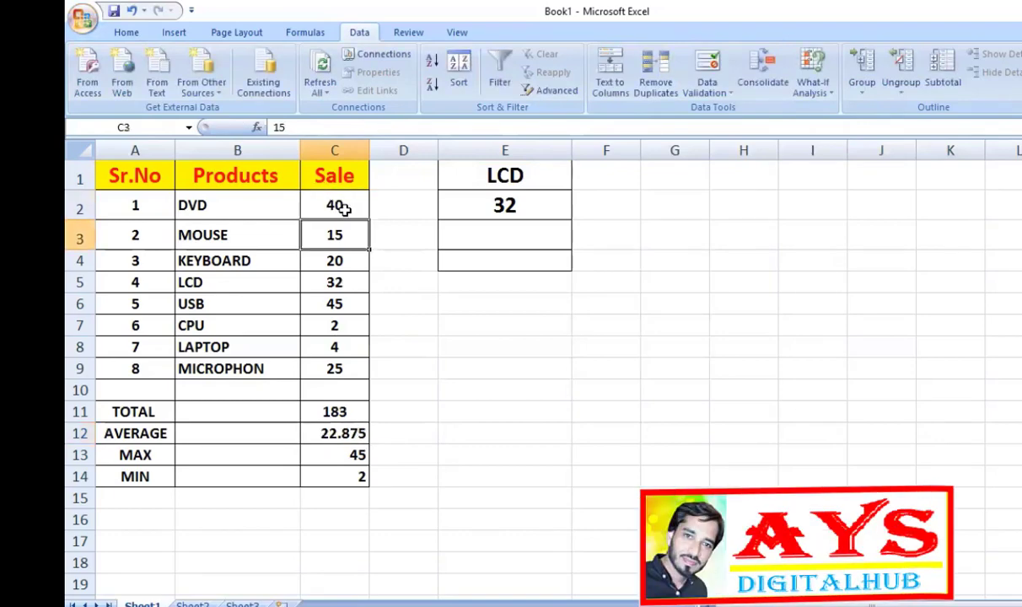
pyautogui.write('25')
pyautogui.press('Return')
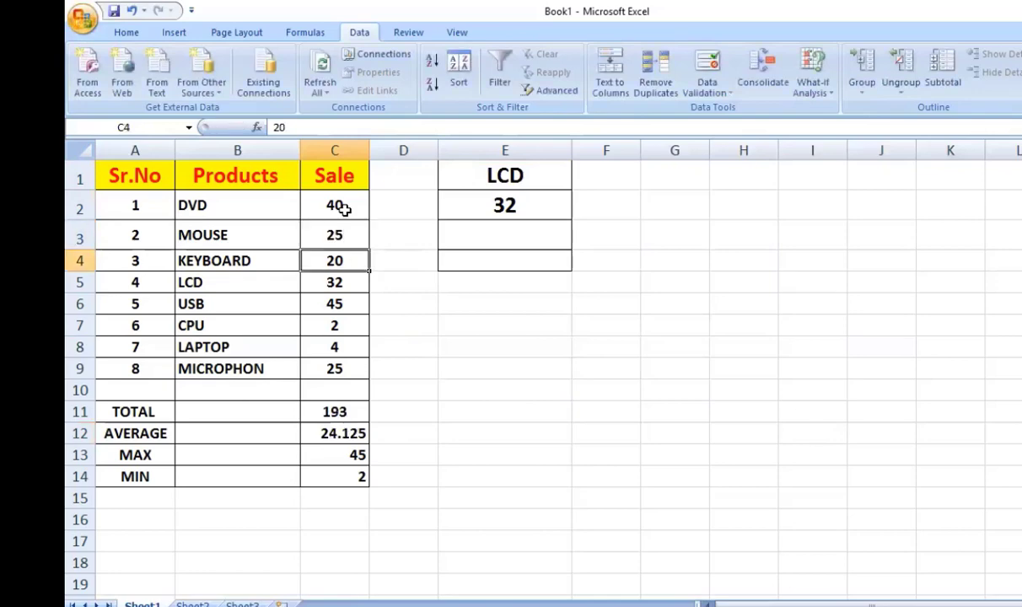
pyautogui.write('30')
pyautogui.press('Return')
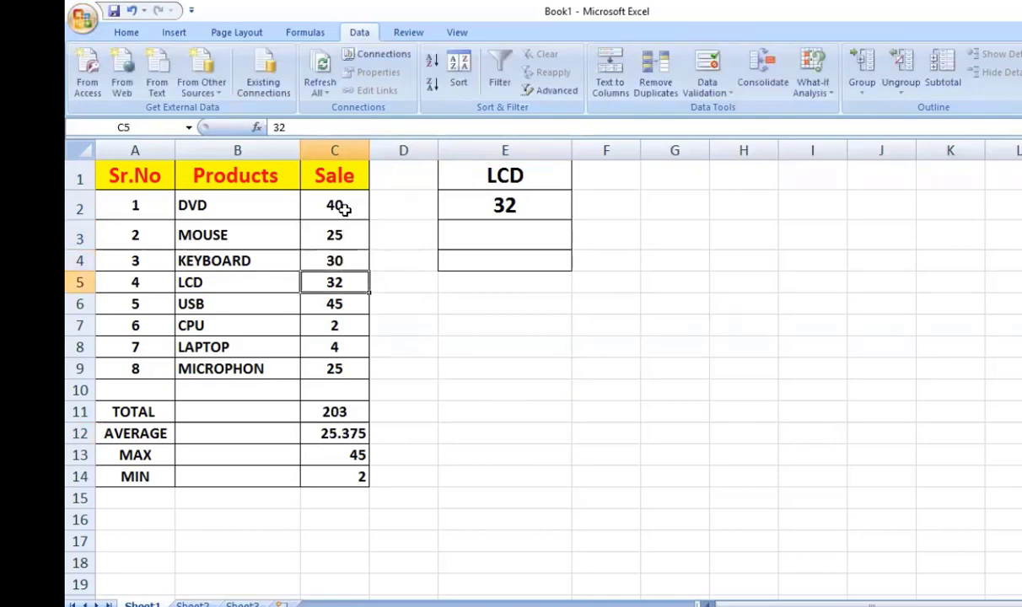
pyautogui.write('50')
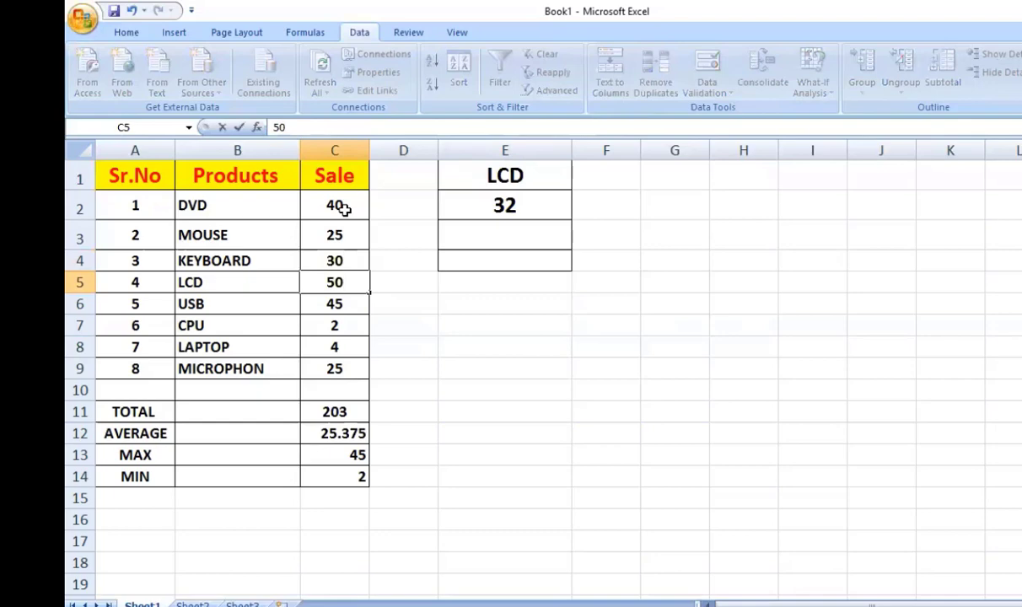
pyautogui.press('Return')
# - Change the sales in cells C7 to C9 to 10 for CPU, 15 for LAPTOP and 30 for MICROPHON
pyautogui.press('Return')
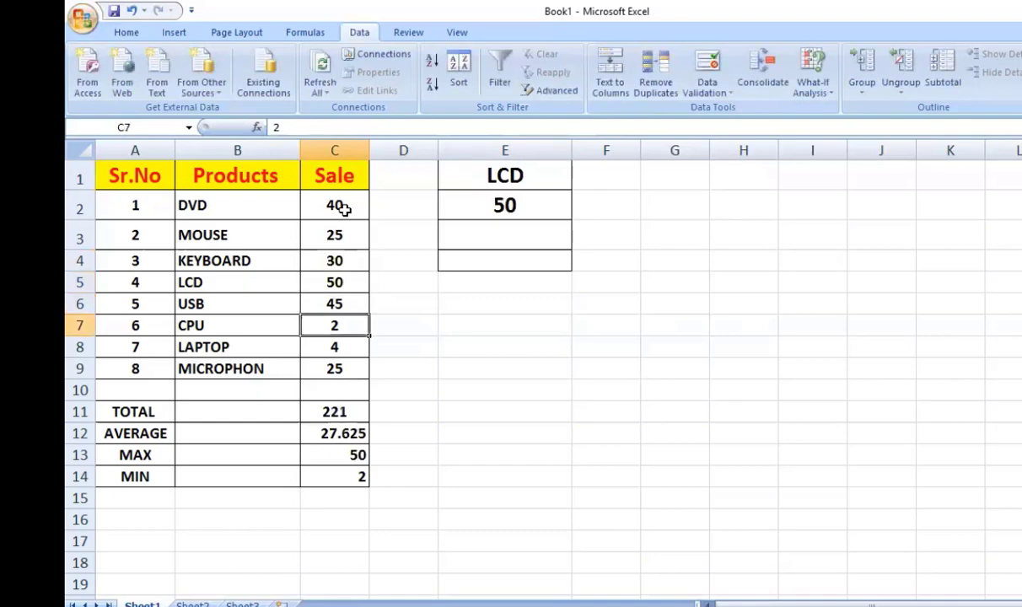
pyautogui.write('10')
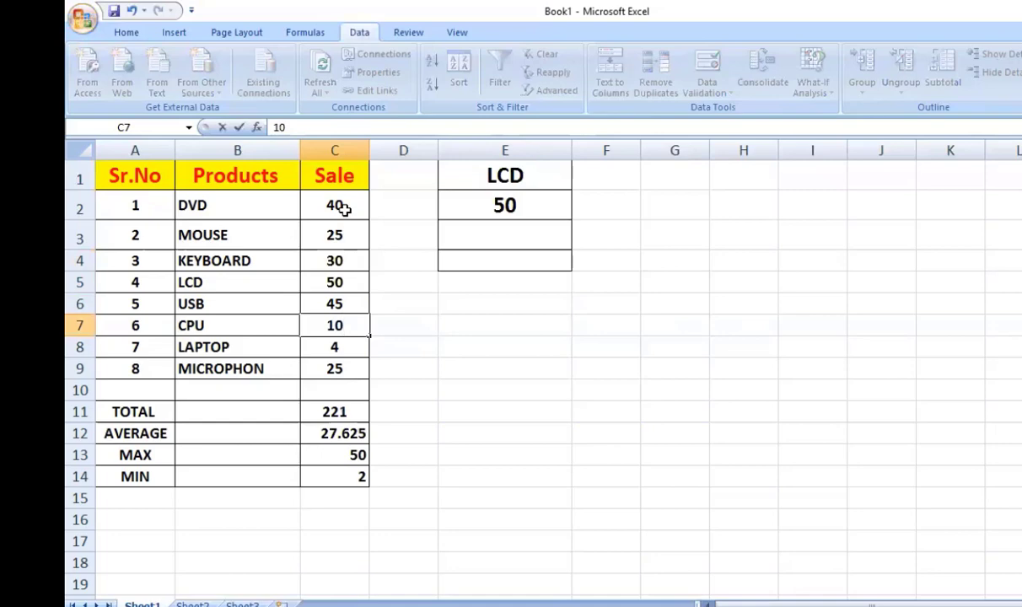
pyautogui.press('Return')
pyautogui.write('15')
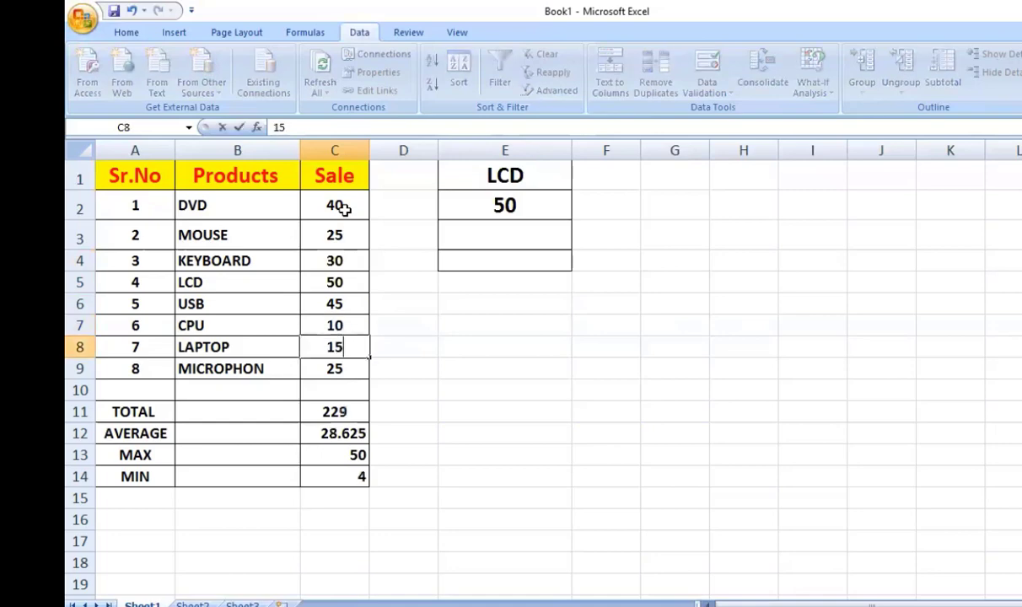
pyautogui.press('Return')
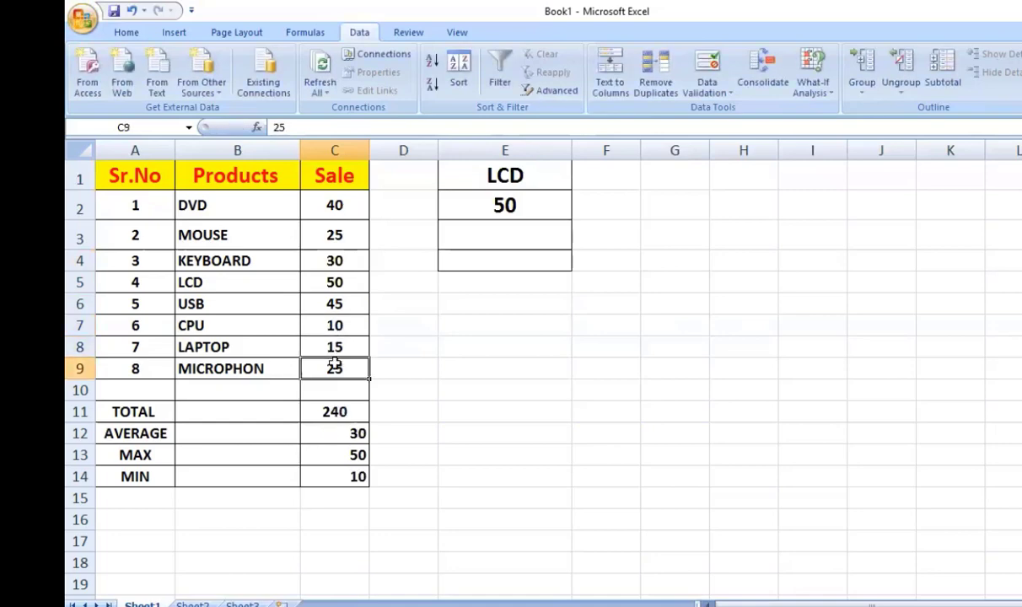
pyautogui.write('30')
pyautogui.press('Return')
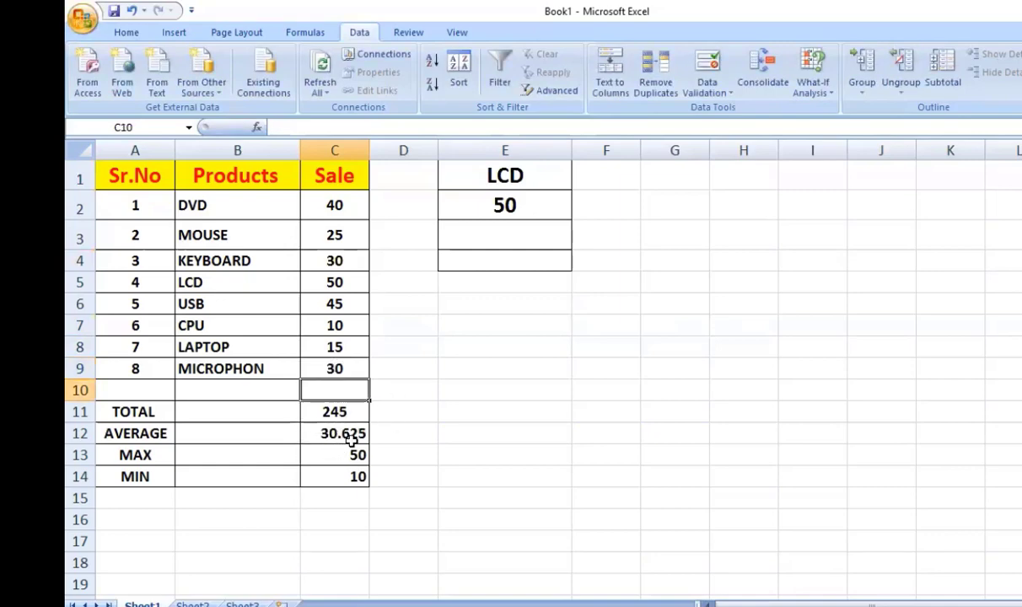
# - Rate the average sale in cell E3 with the formula =IF(C12>30,"GOOD","POOR")
pyautogui.click(522, 232)
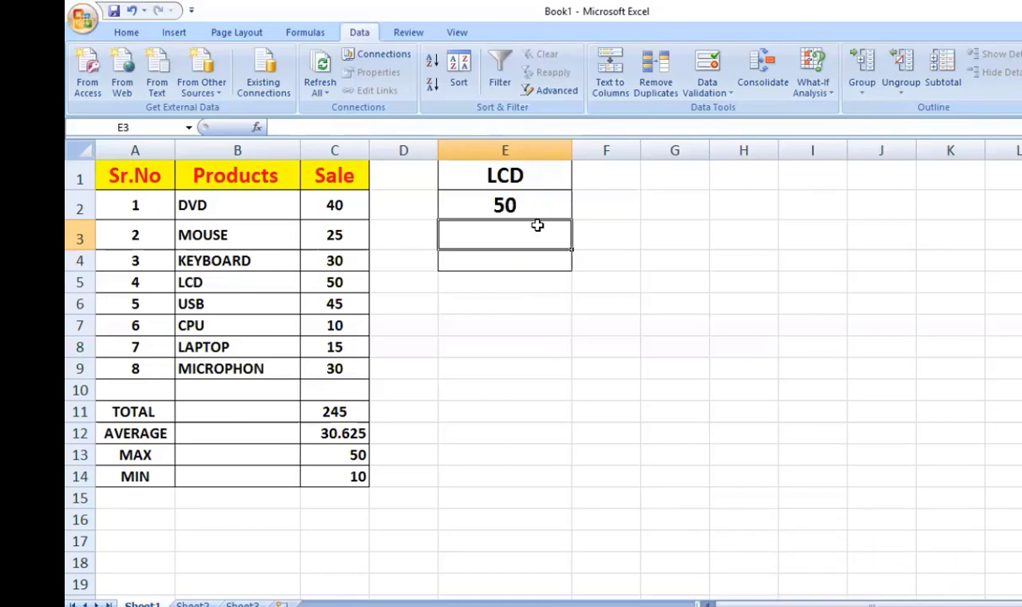
pyautogui.write('=')
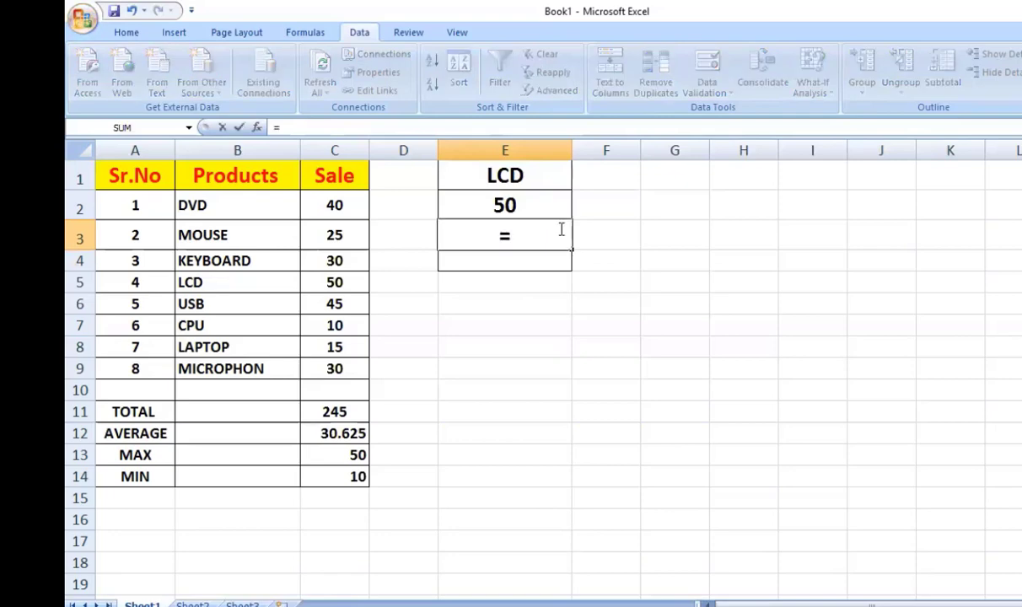
pyautogui.write('IF(')
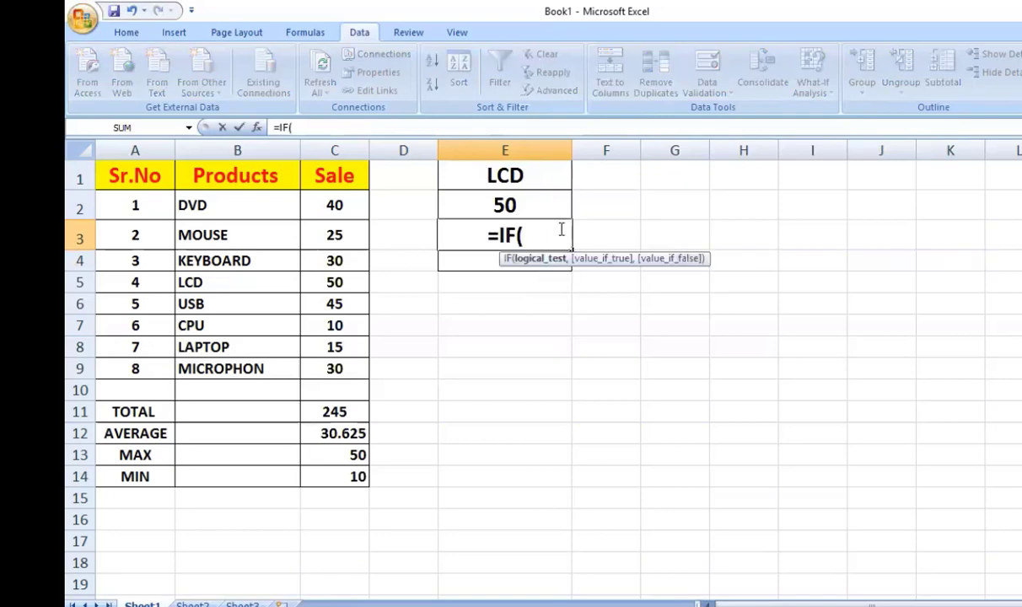
pyautogui.click(329, 433)
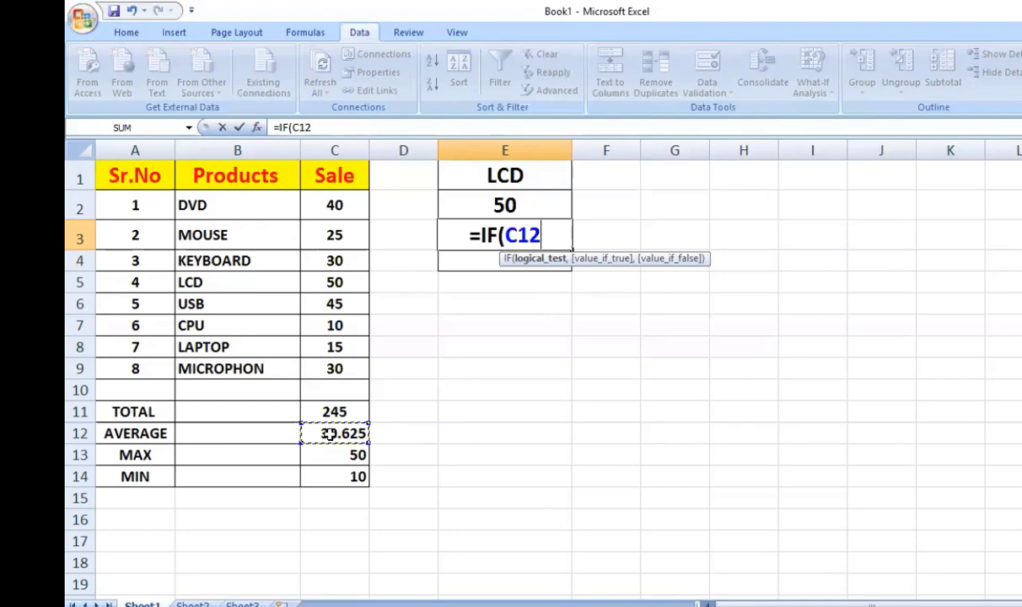
pyautogui.write('>')
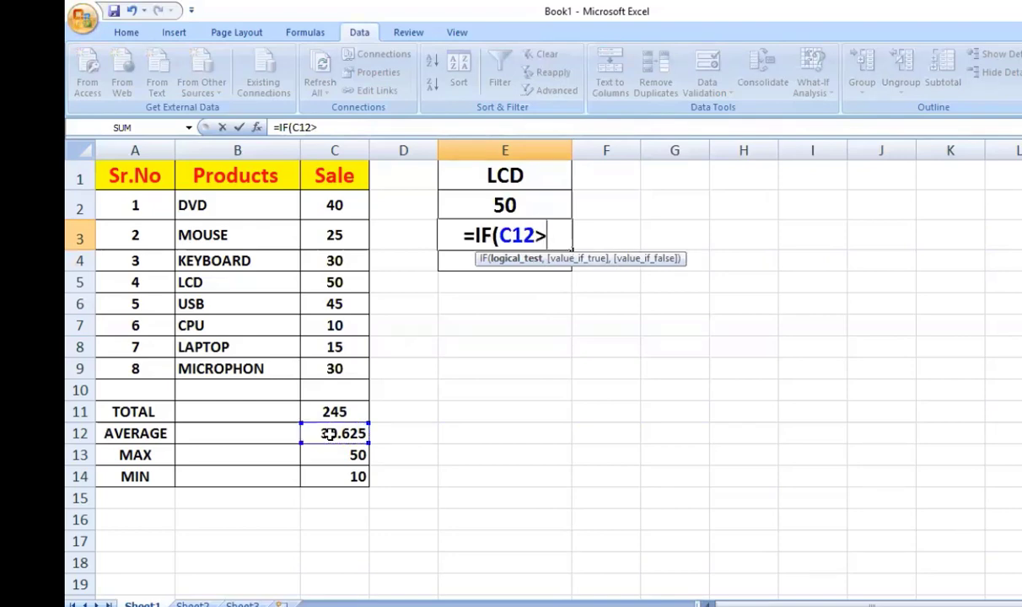
pyautogui.write('3')
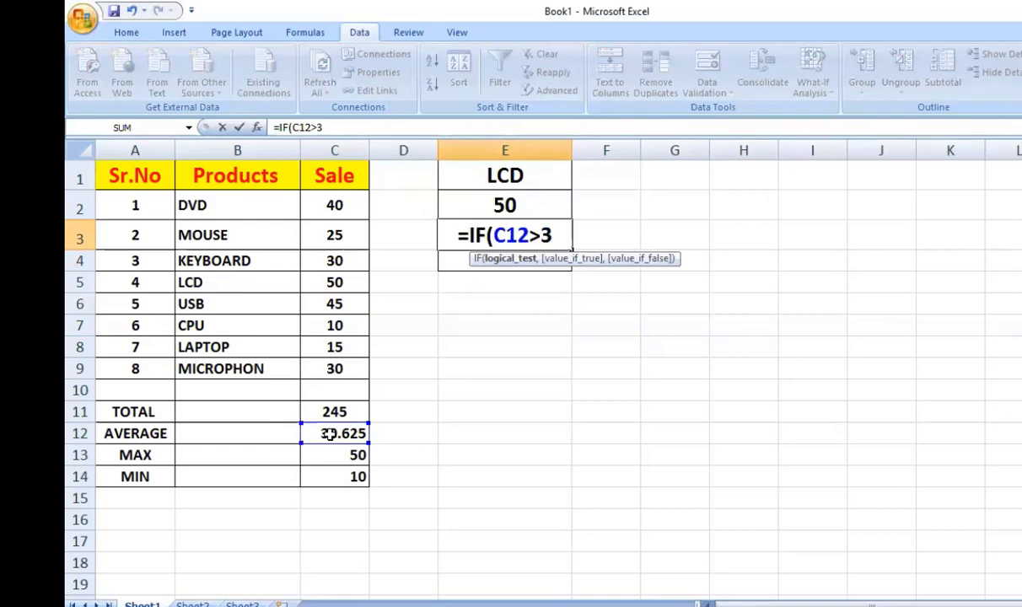
pyautogui.write('0')
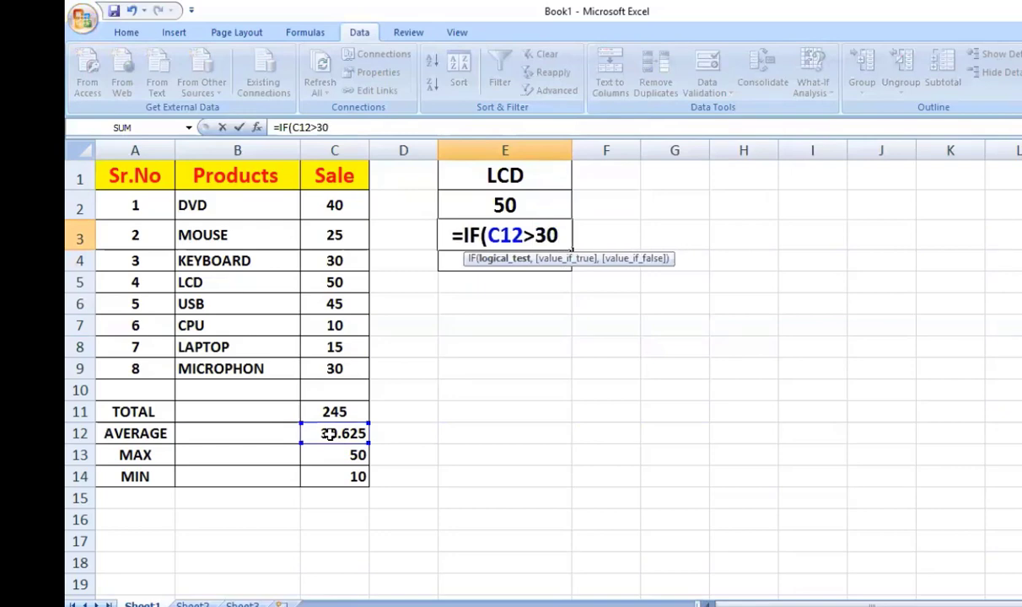
pyautogui.write(',"')
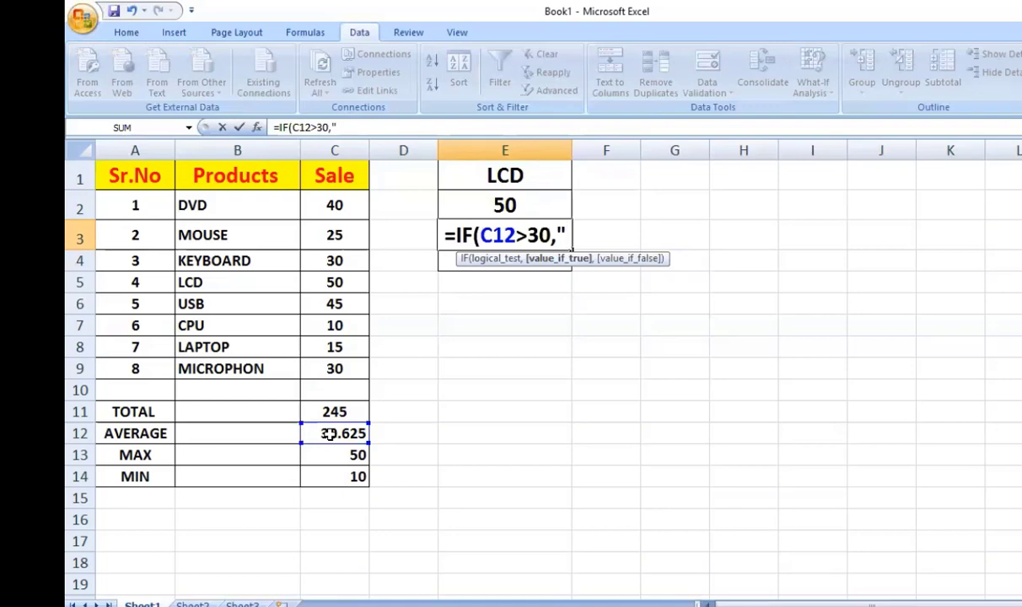
pyautogui.write('GOOD"')
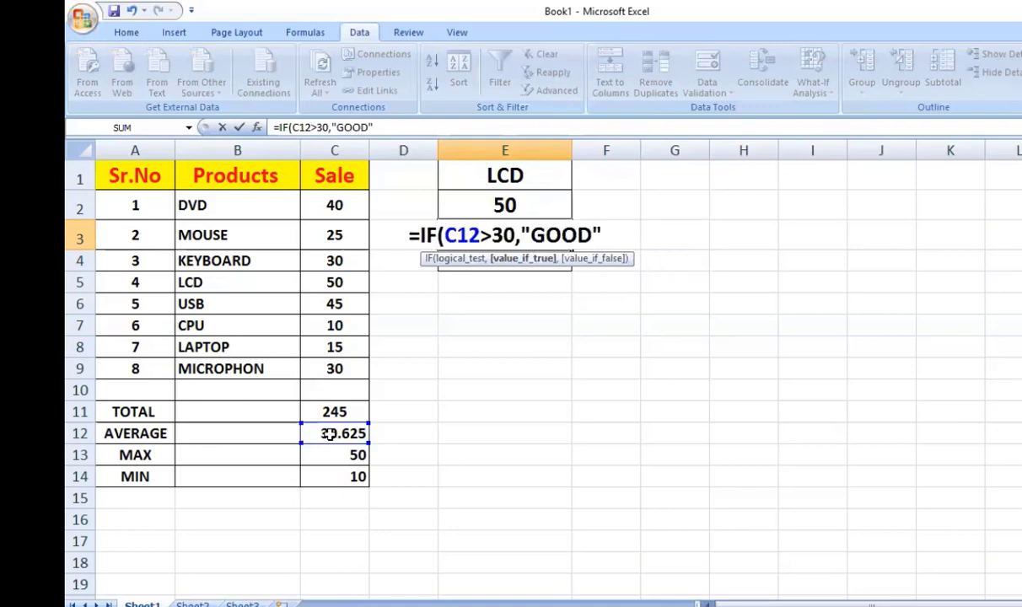
pyautogui.write(',')
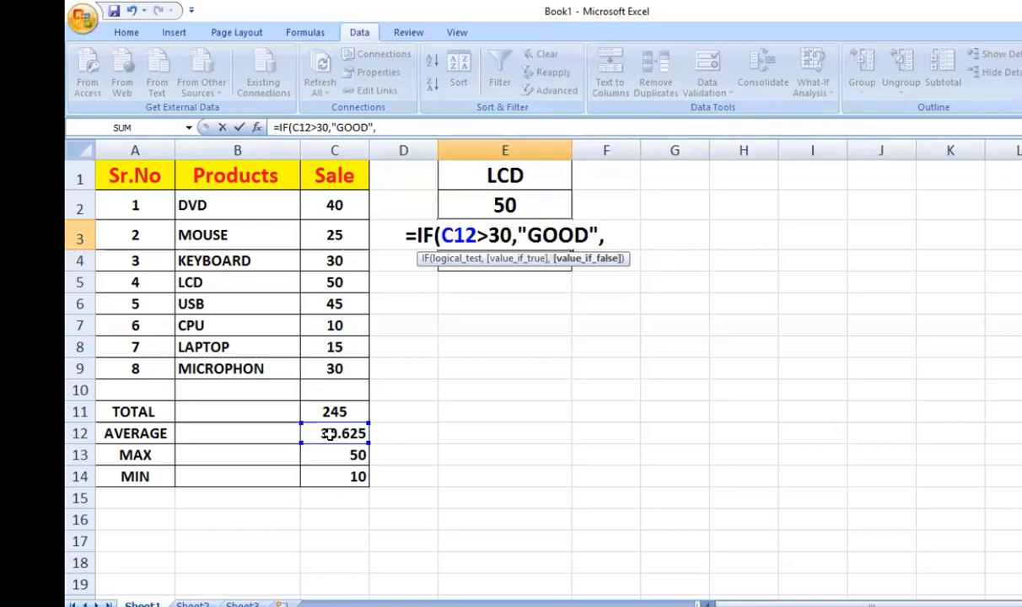
pyautogui.write('"')
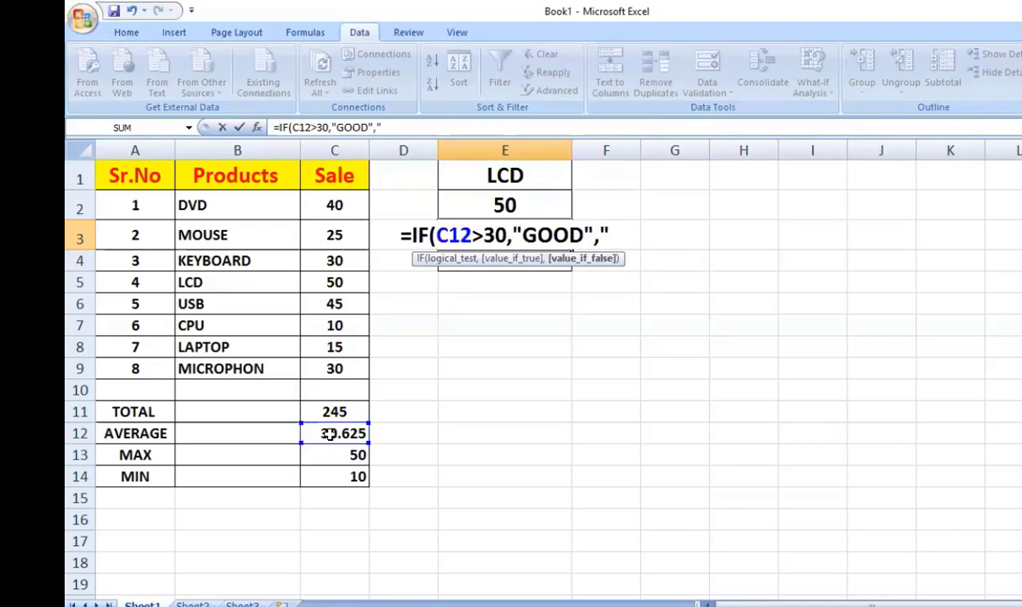
pyautogui.write('POOR')
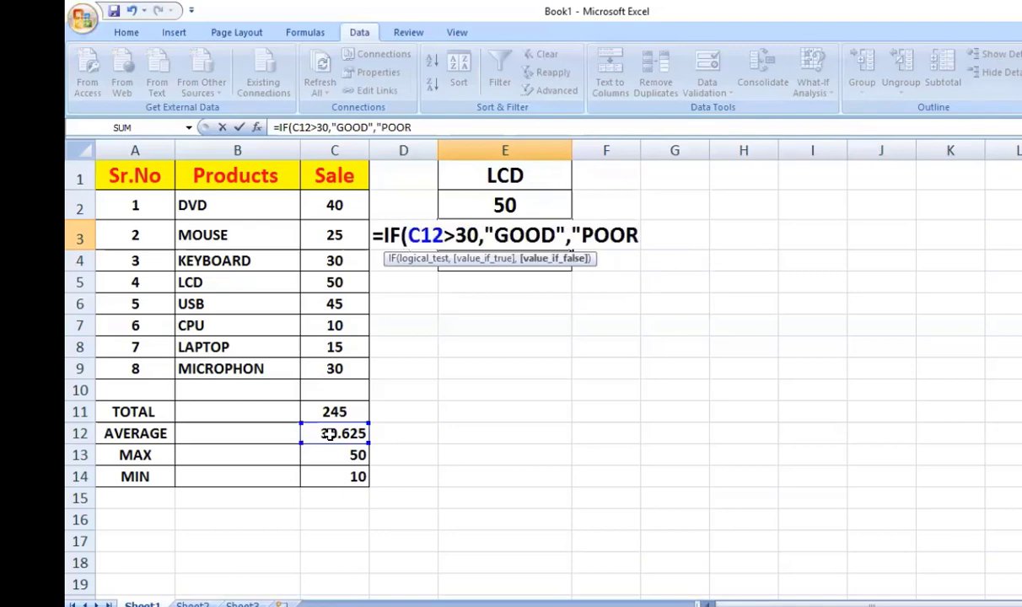
pyautogui.write('"')
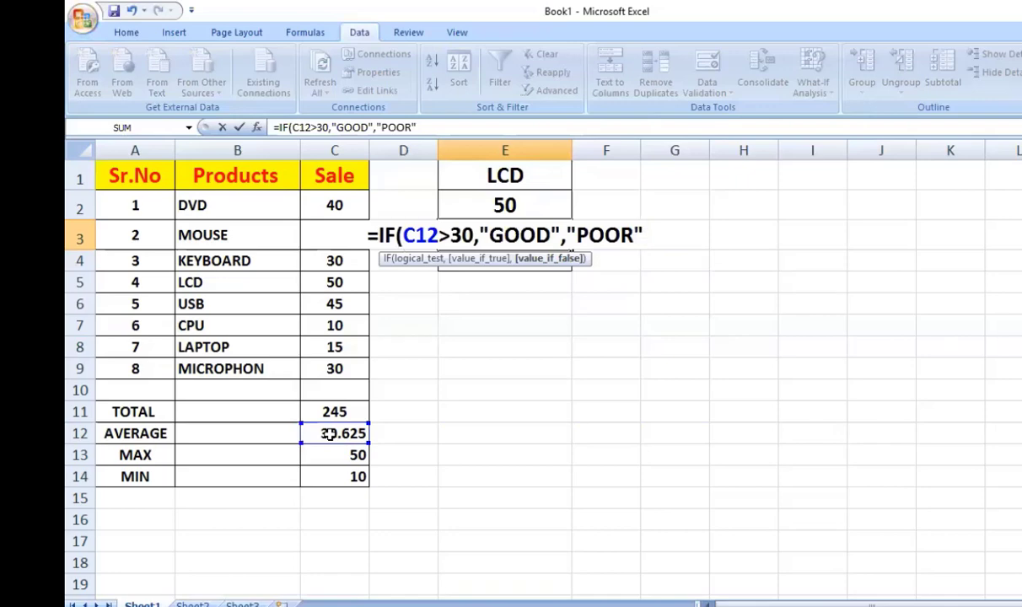
pyautogui.write(')')
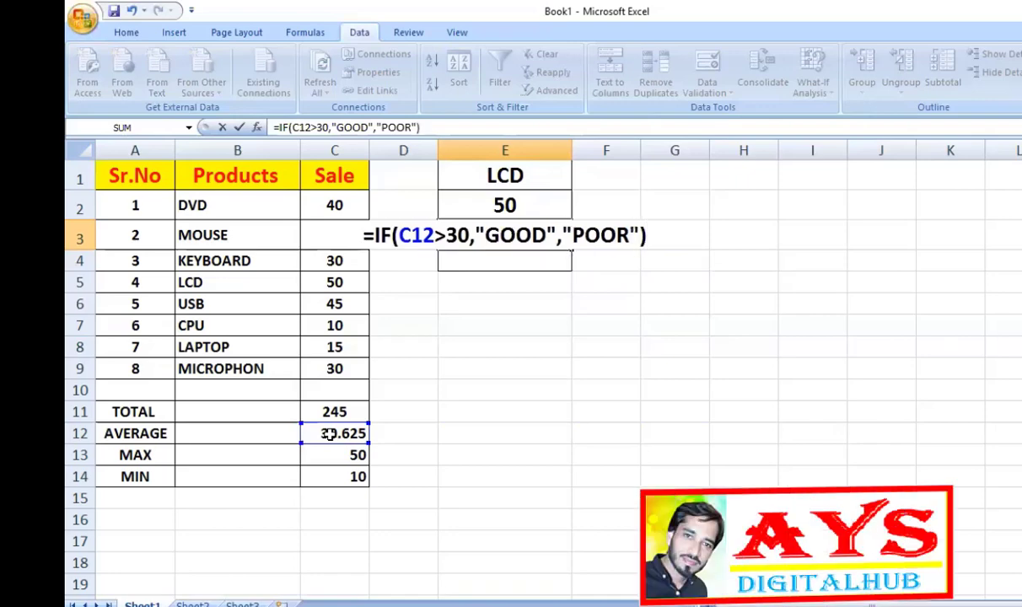
pyautogui.press('Return')
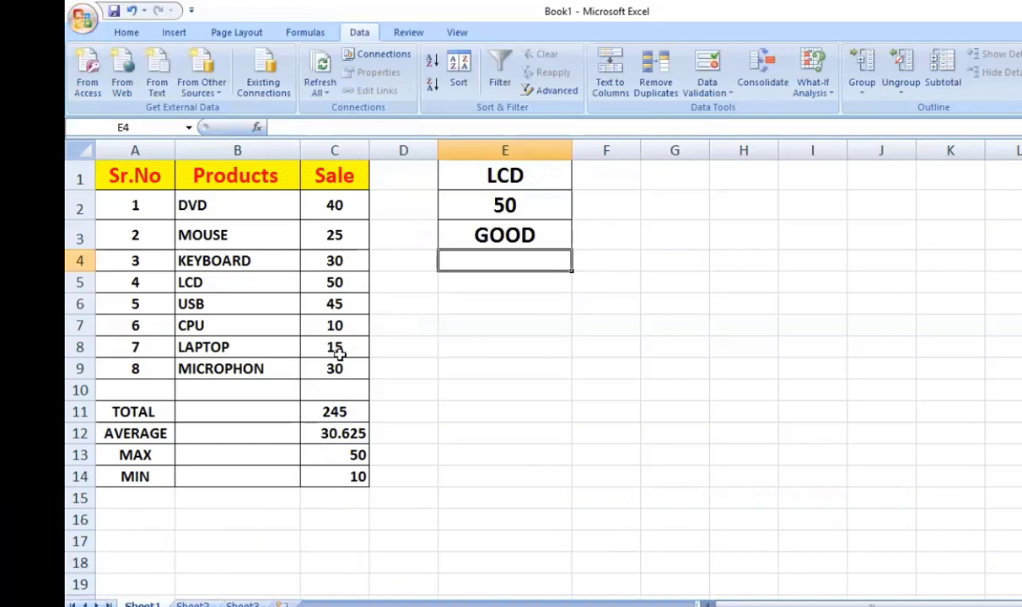
# - Change the LCD sale in cell C5 to 20 to test the IF rating
pyautogui.click(335, 282)
pyautogui.write('20')
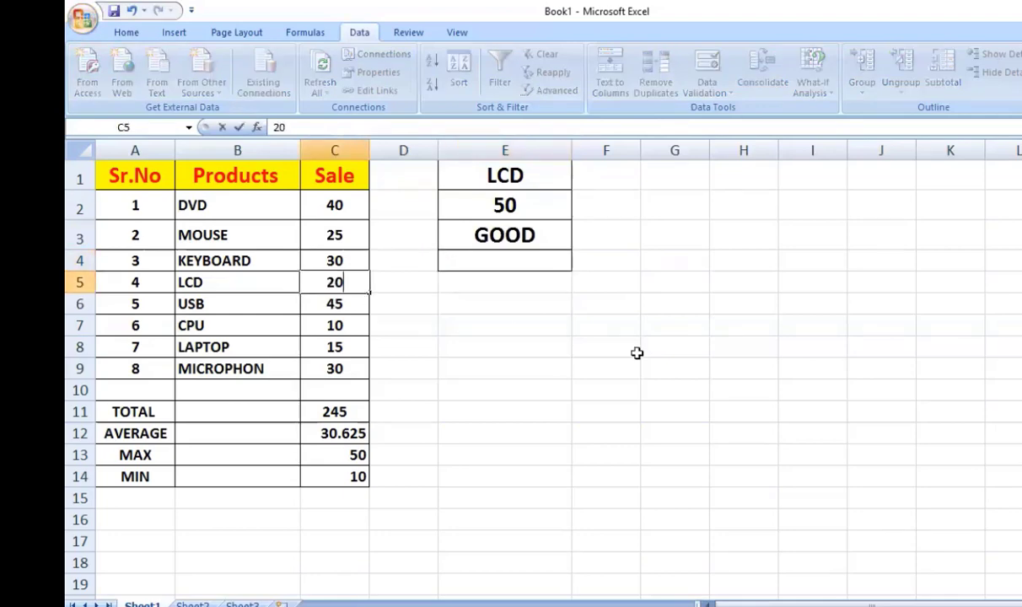
pyautogui.press('Return')
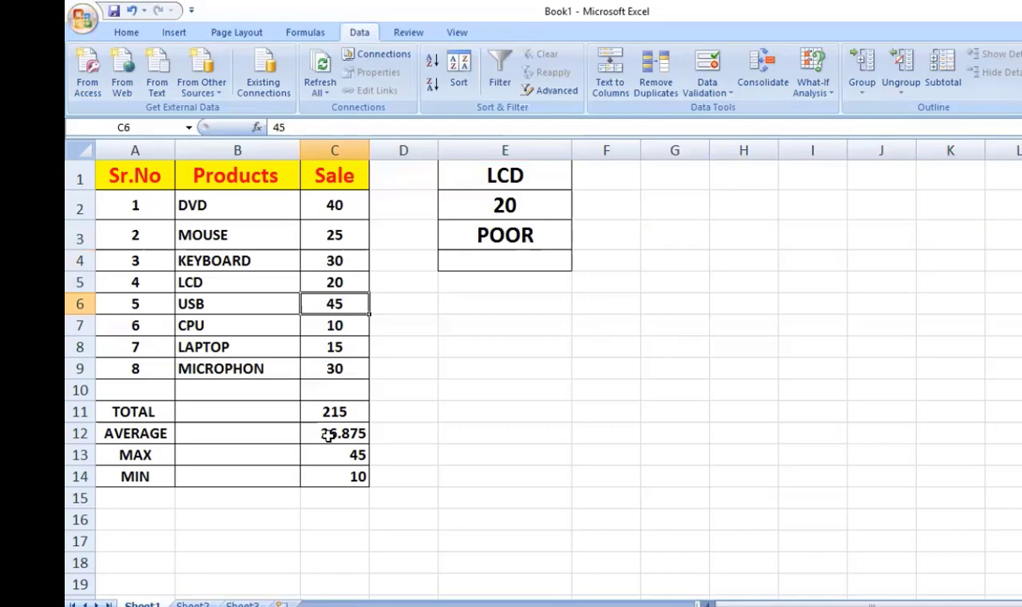
pyautogui.click(519, 388)
pyautogui.click(529, 177)
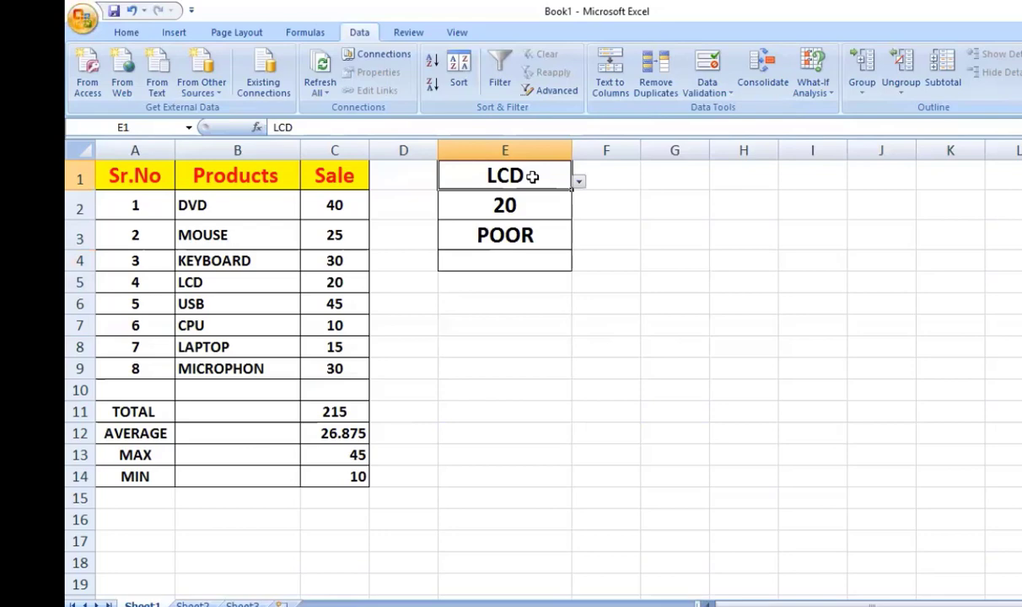
pyautogui.moveTo(136, 206); pyautogui.dragTo(135, 369)
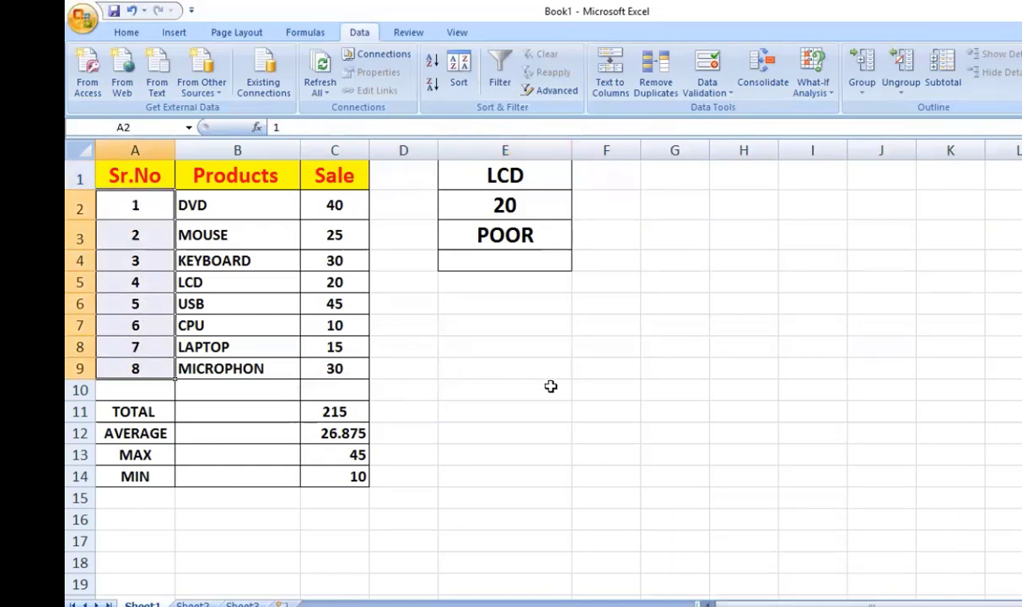
pyautogui.click(651, 392)
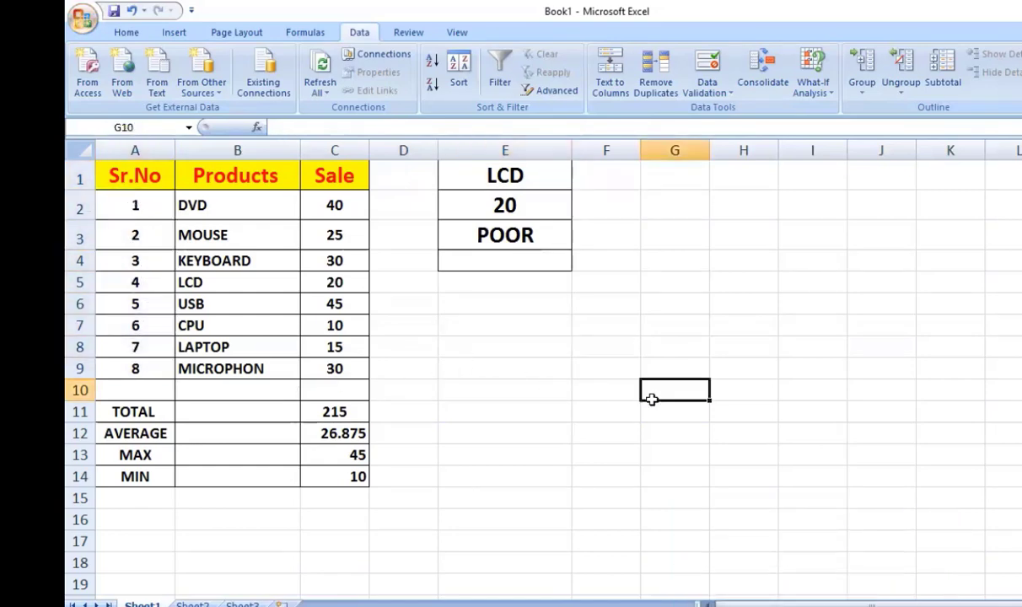
pyautogui.click(554, 374)
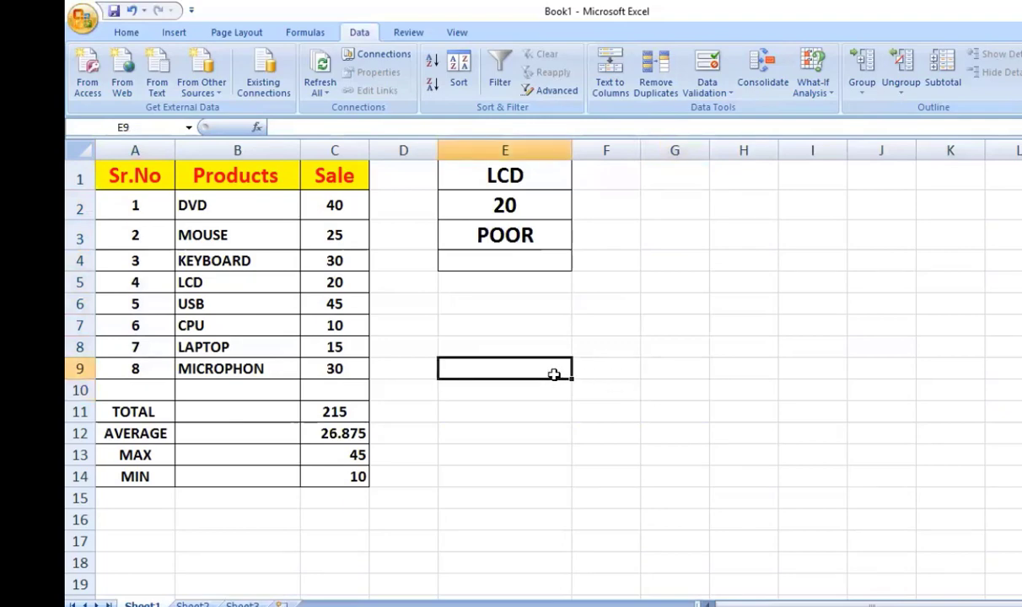
# - Look up the product name by serial number in cell F9 with the formula =VLOOKUP(E9,A2:C9,2)
pyautogui.click(603, 369)
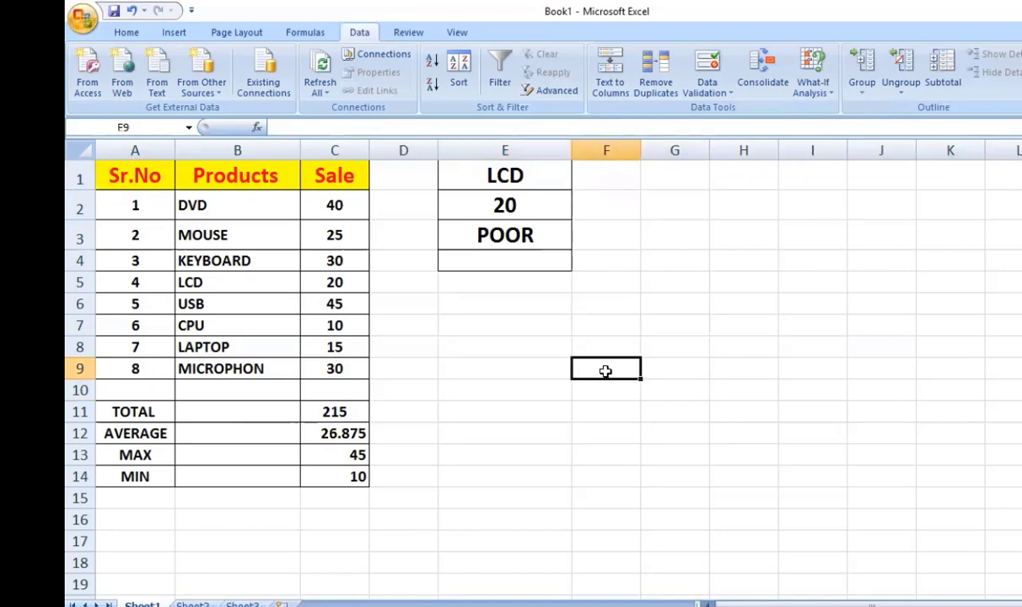
pyautogui.write('=')
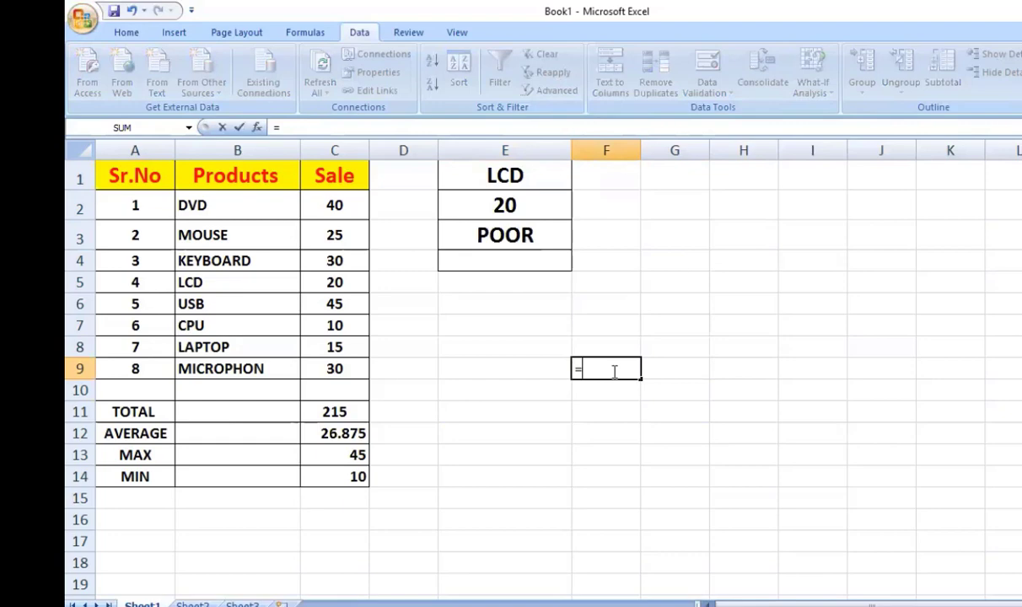
pyautogui.write('VL')
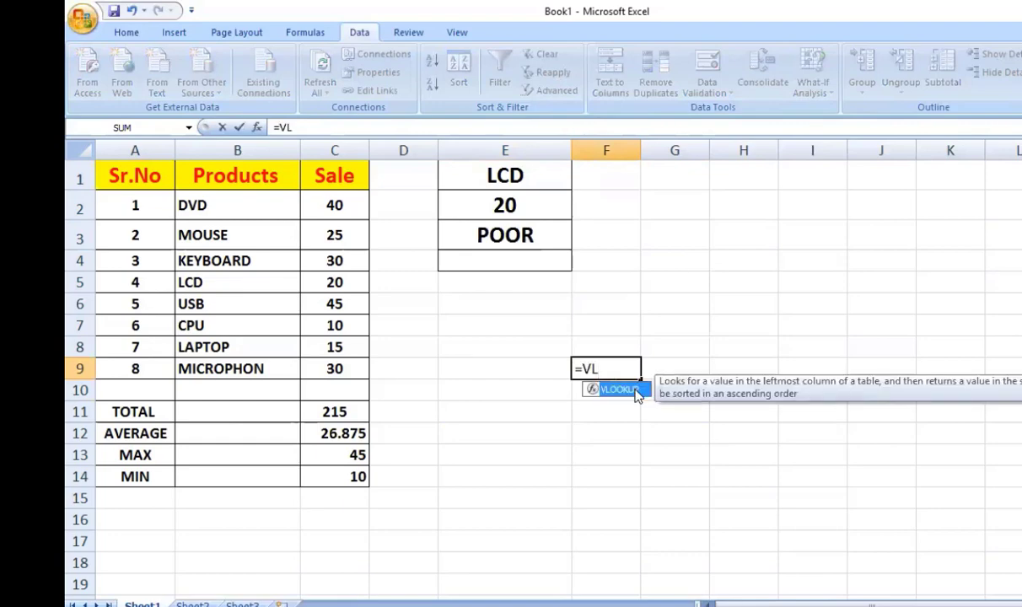
pyautogui.doubleClick(636, 390)
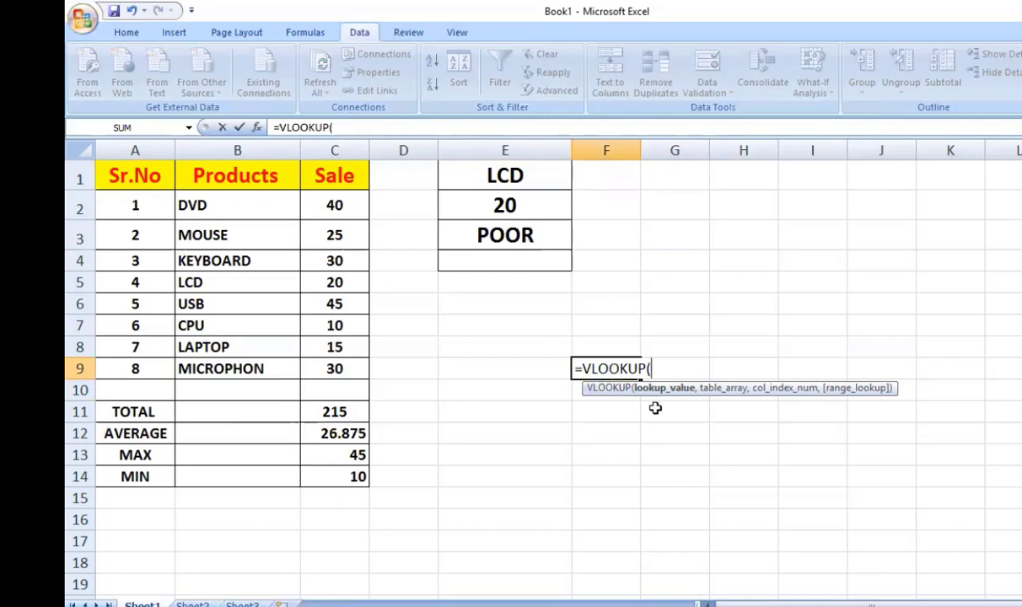
pyautogui.click(527, 368)
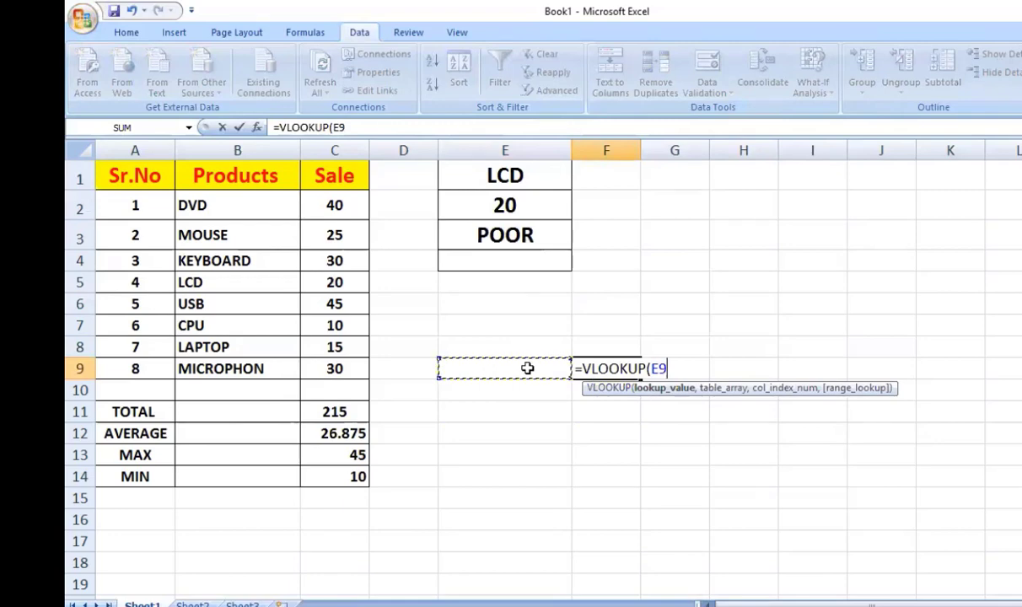
pyautogui.write(',')
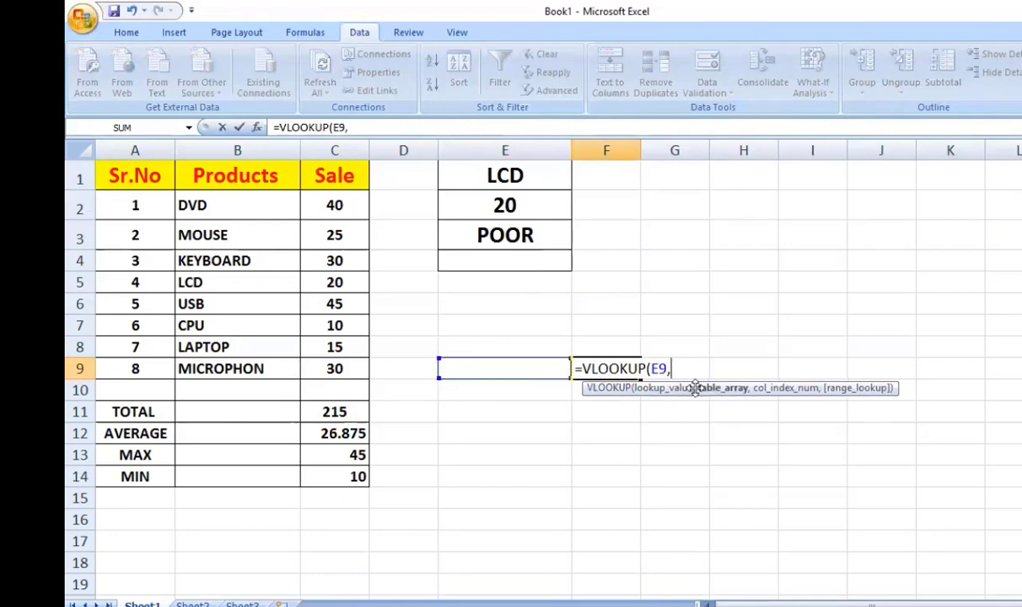
pyautogui.click(132, 202)
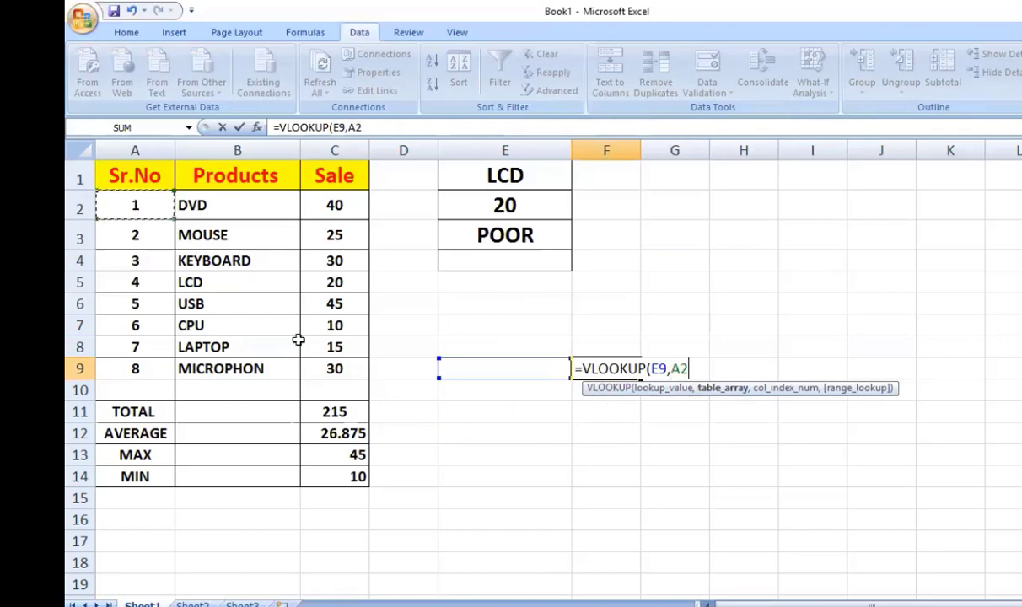
pyautogui.keyDown('shift'); pyautogui.click(328, 364); pyautogui.keyUp('shift')
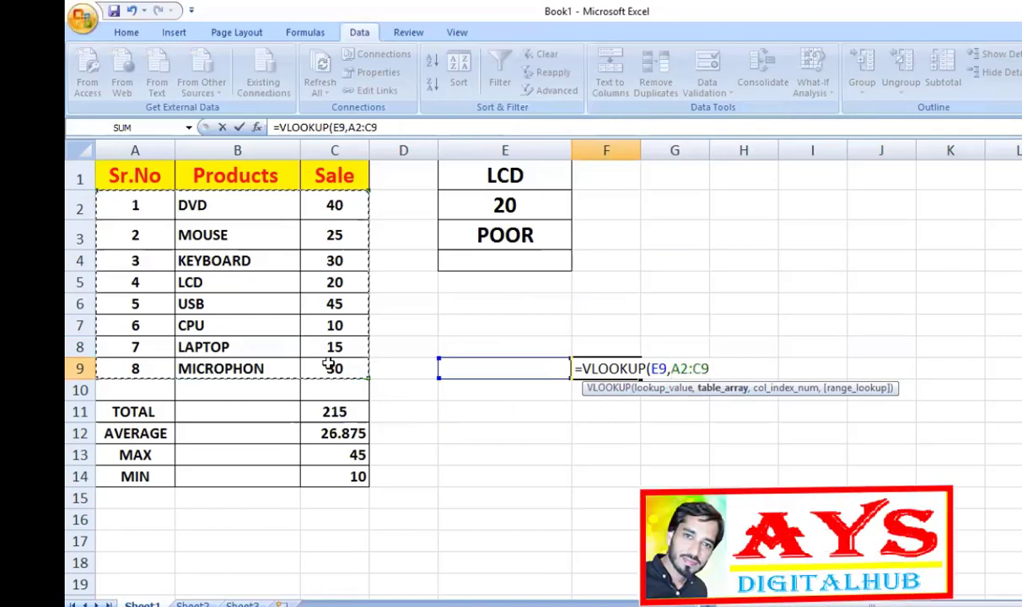
pyautogui.write(',')
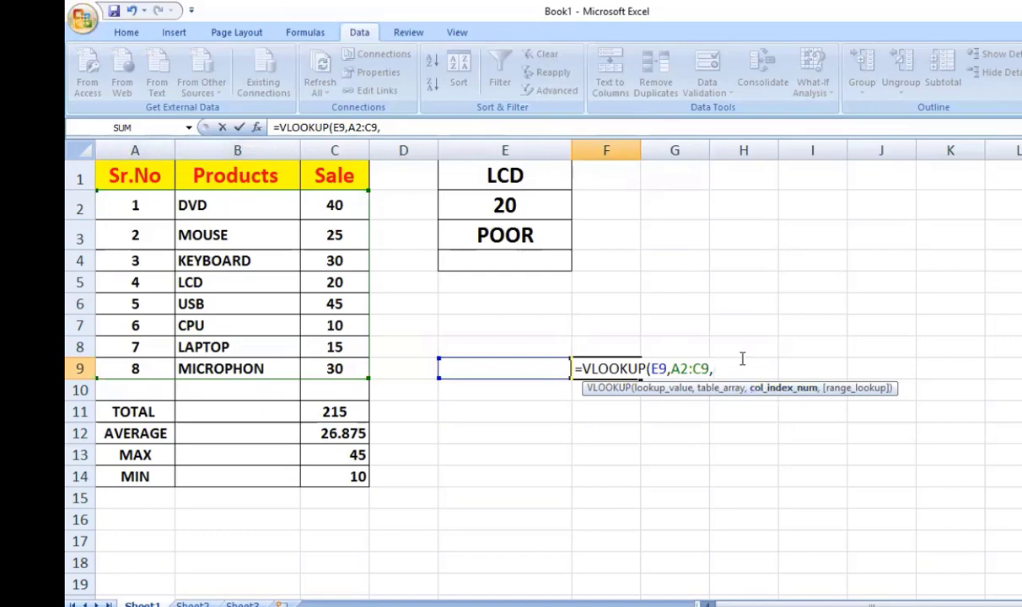
pyautogui.write('2)')
pyautogui.press('Return')
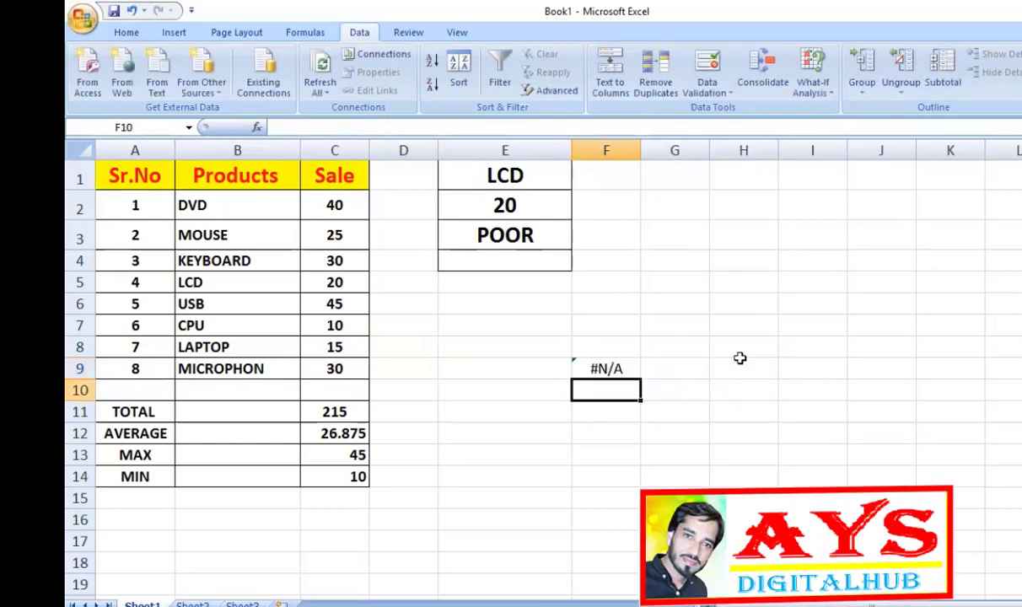
# - Test the VLOOKUP by entering serial number 1 and finally 5 in cell E9
pyautogui.click(513, 369)
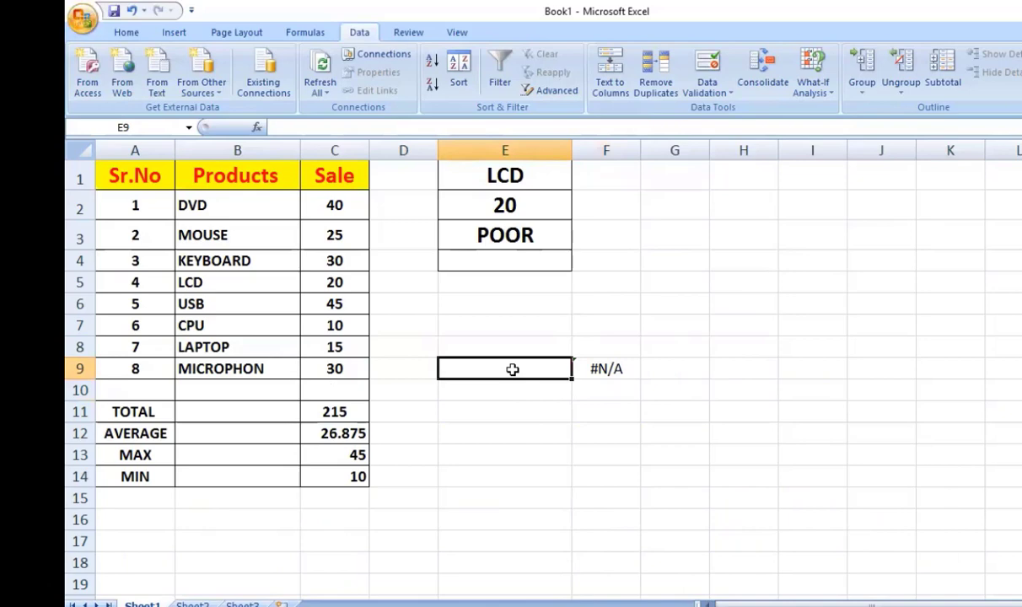
pyautogui.write('1')
pyautogui.press('Return')
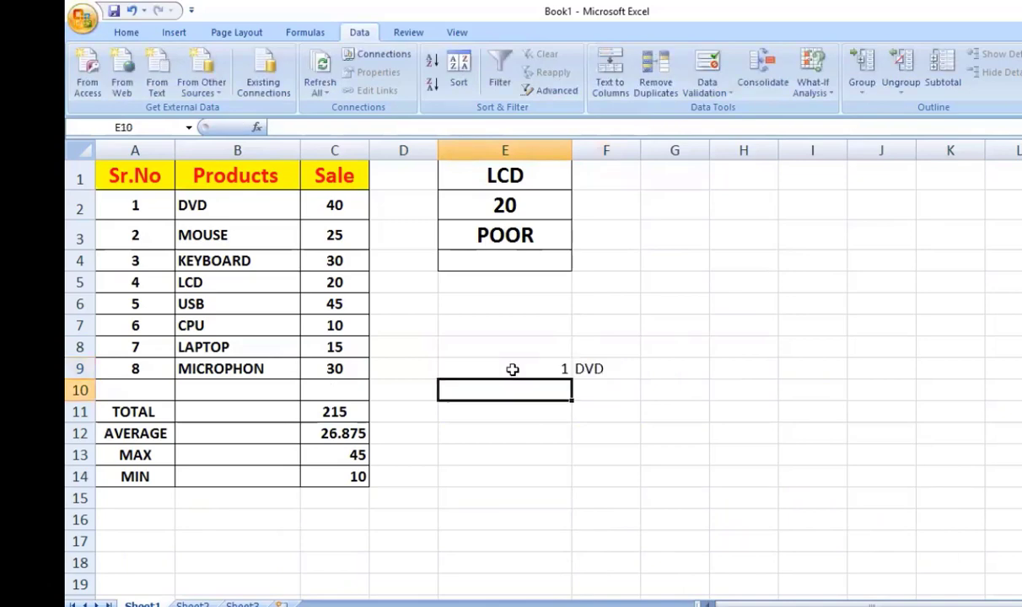
pyautogui.click(513, 369)
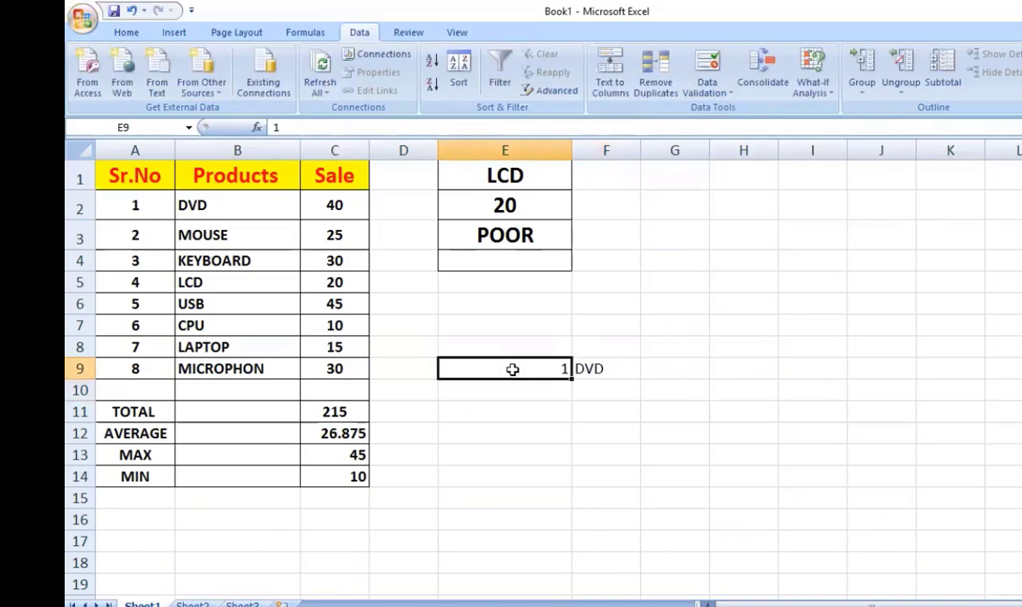
pyautogui.write('5')
pyautogui.press('Return')
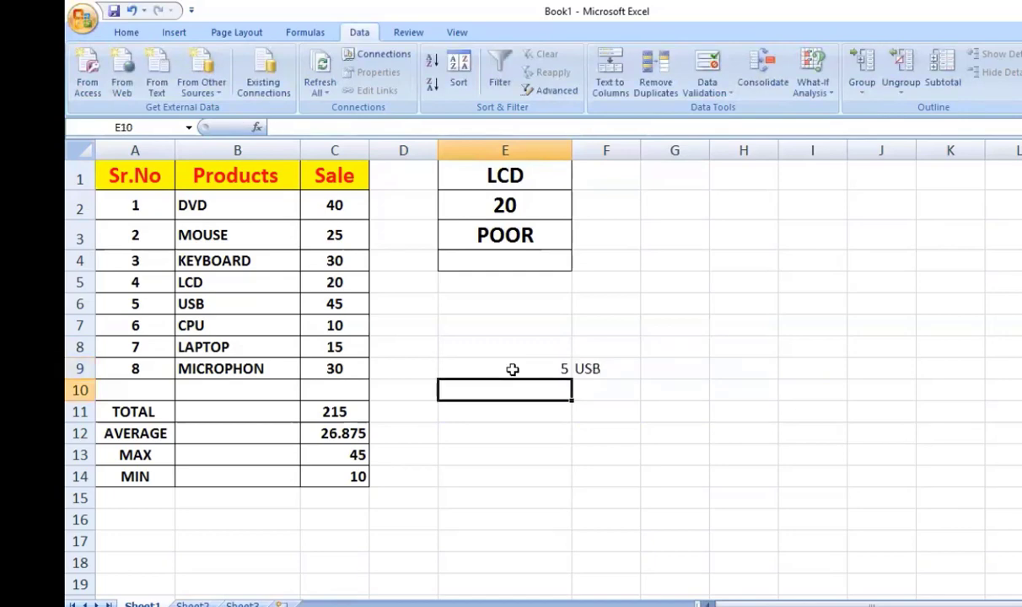
# - Test the product lookup by entering serial number 8 in cell E9
pyautogui.click(513, 369)
pyautogui.write('8')
pyautogui.press('Return')
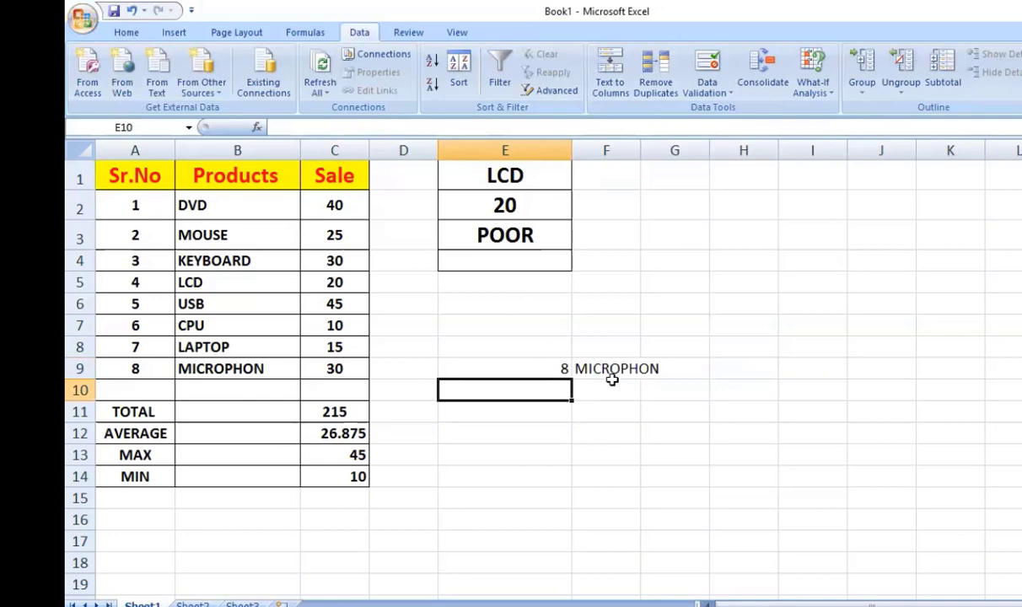
# - Widen column F to fit the product name and centre the serial number in cell E9
pyautogui.click(564, 366)
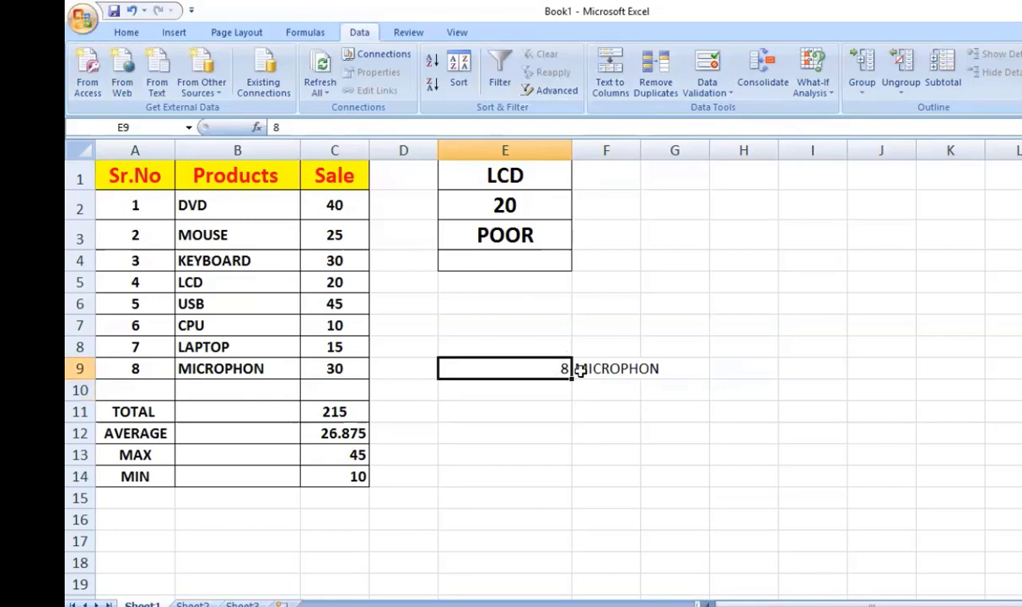
pyautogui.click(741, 361)
pyautogui.moveTo(641, 150); pyautogui.dragTo(664, 151)
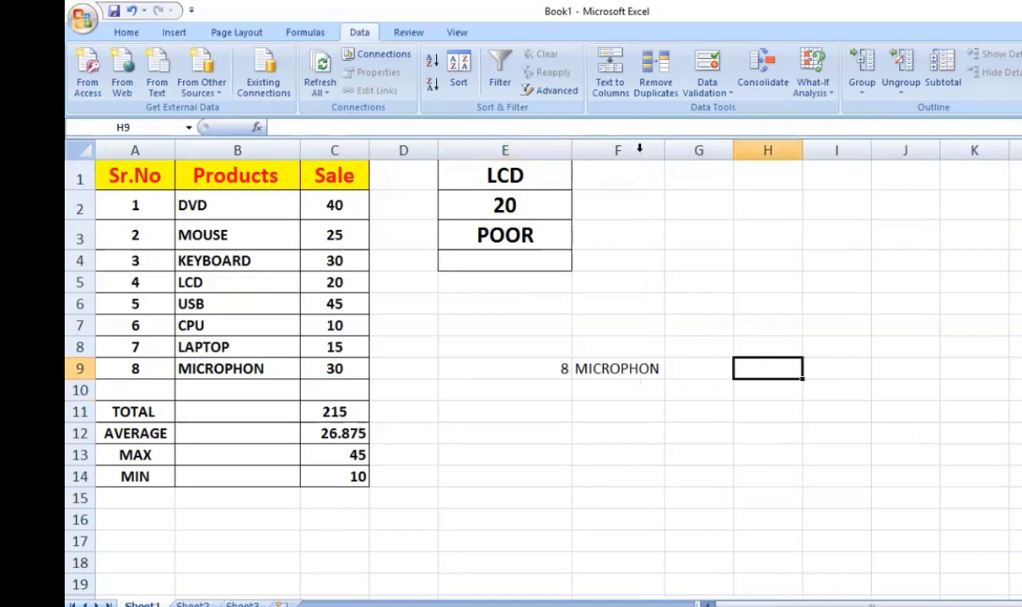
pyautogui.click(538, 365)
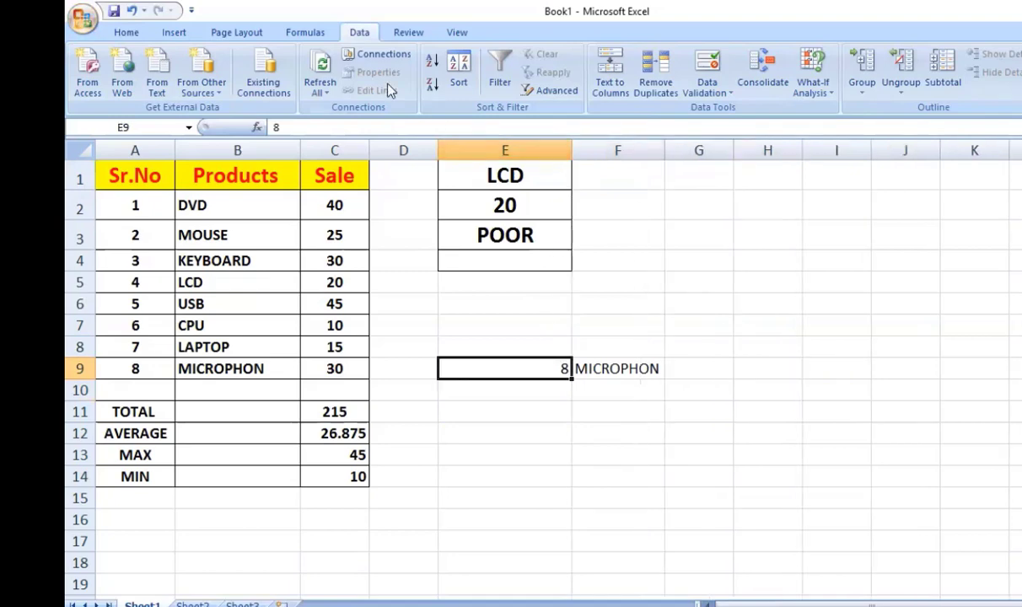
pyautogui.click(129, 34)
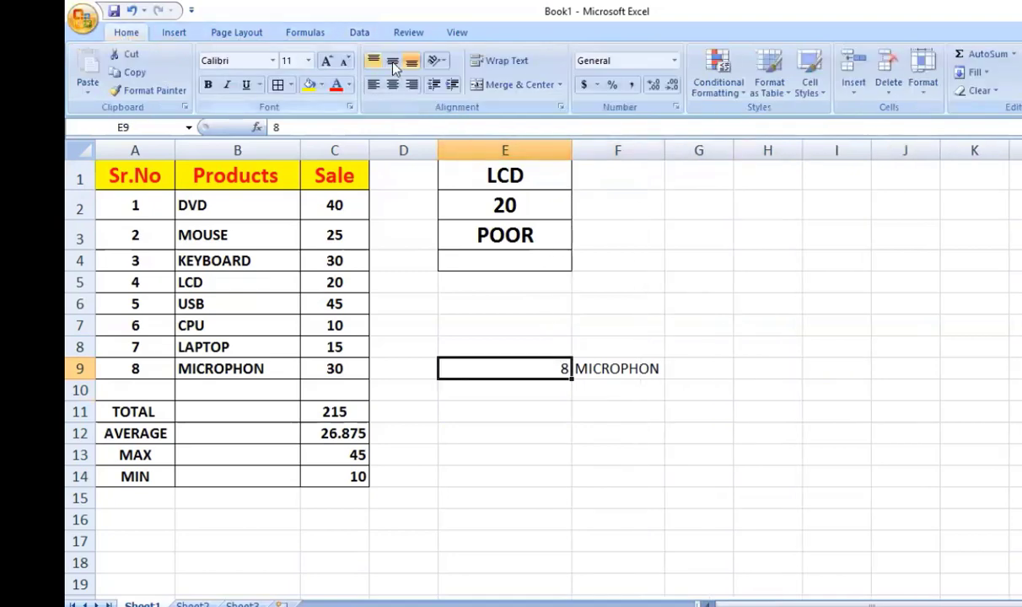
pyautogui.click(392, 84)
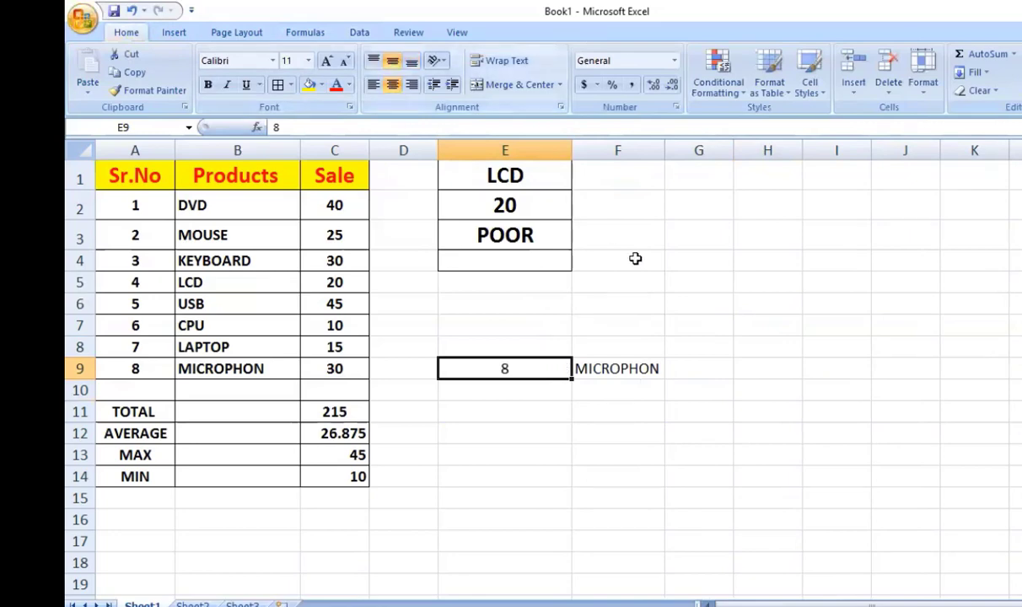
# - Look up the product's sale by serial number in cell G9 with the formula =VLOOKUP(E9,A2:C9,3)
pyautogui.click(708, 370)
pyautogui.write('=')
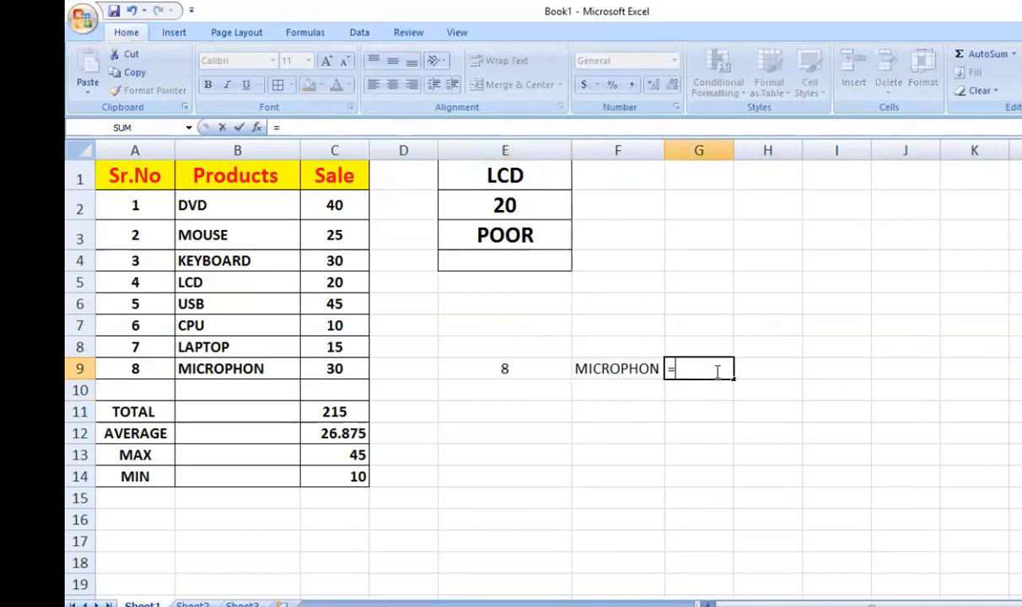
pyautogui.write('VL')
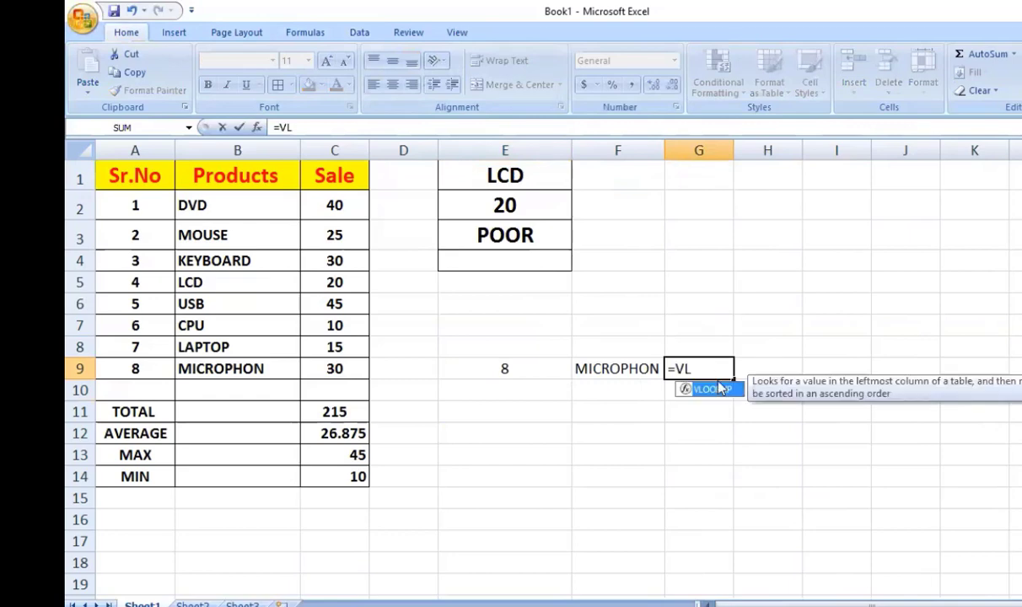
pyautogui.press('Tab')
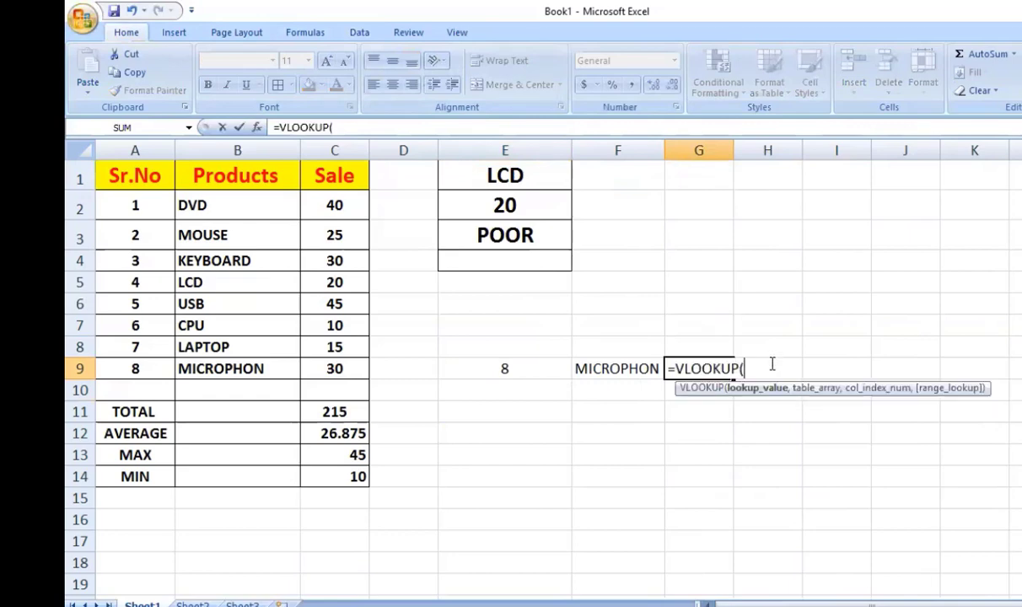
pyautogui.click(518, 369)
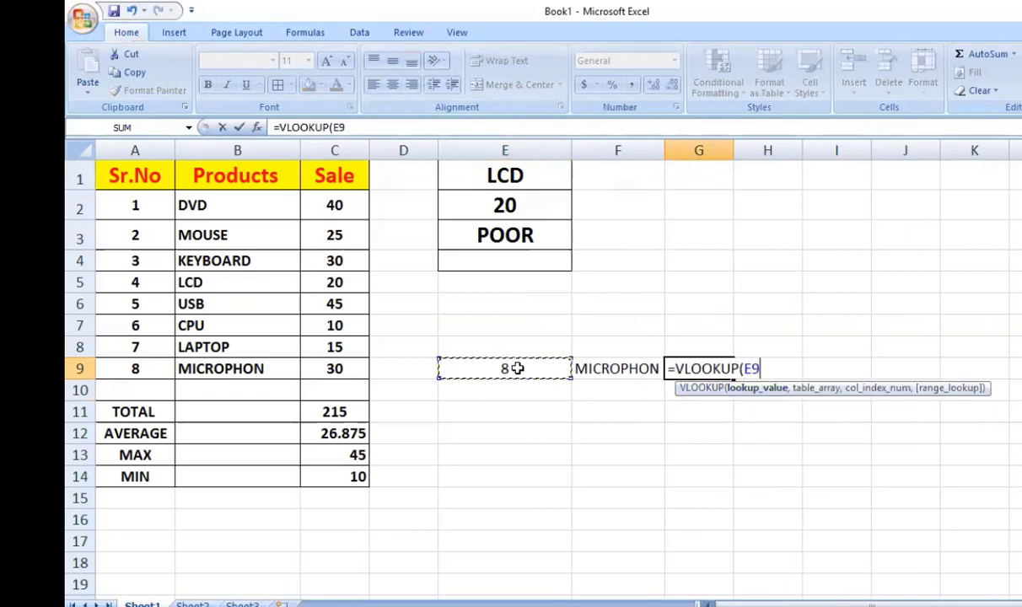
pyautogui.write(',')
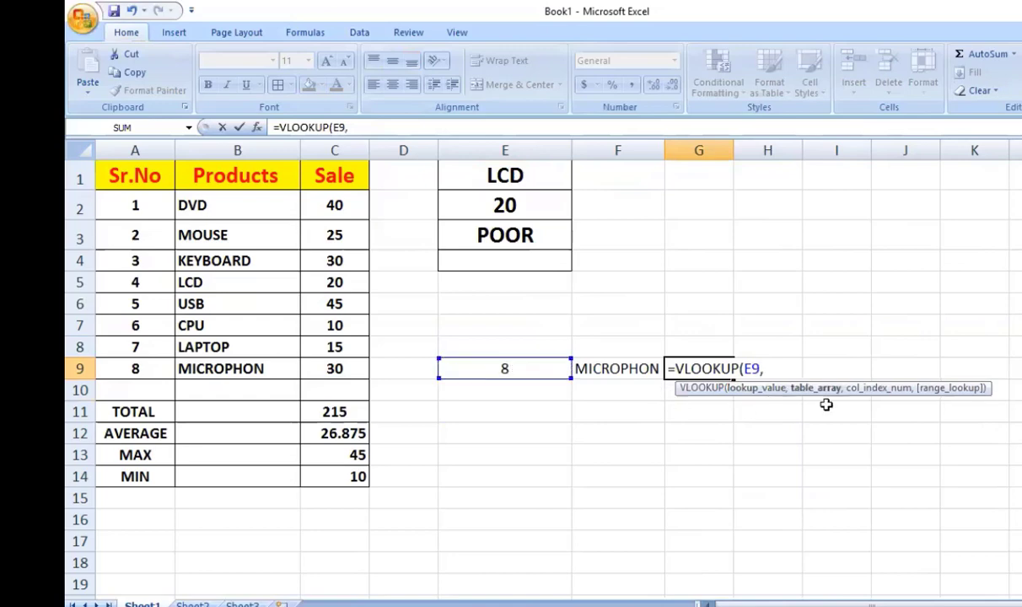
pyautogui.click(143, 202)
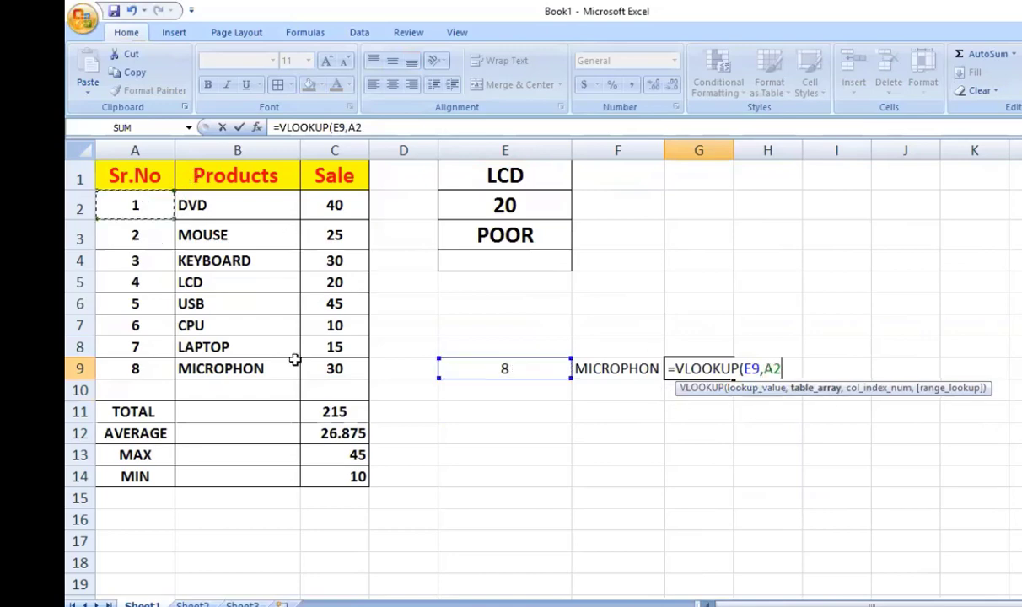
pyautogui.keyDown('shift'); pyautogui.click(324, 369); pyautogui.keyUp('shift')
pyautogui.write(',')
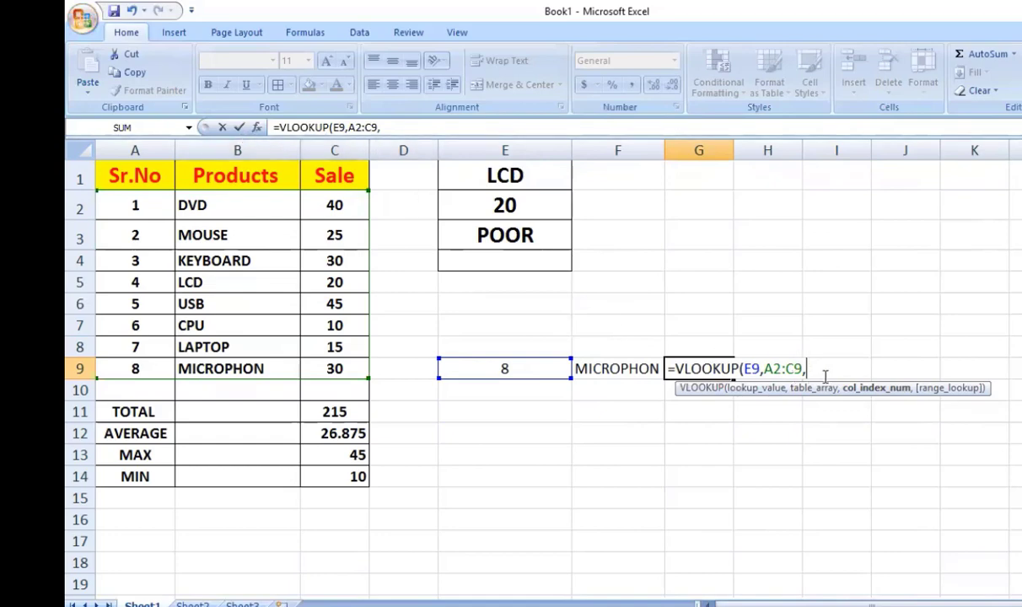
pyautogui.write('3)')
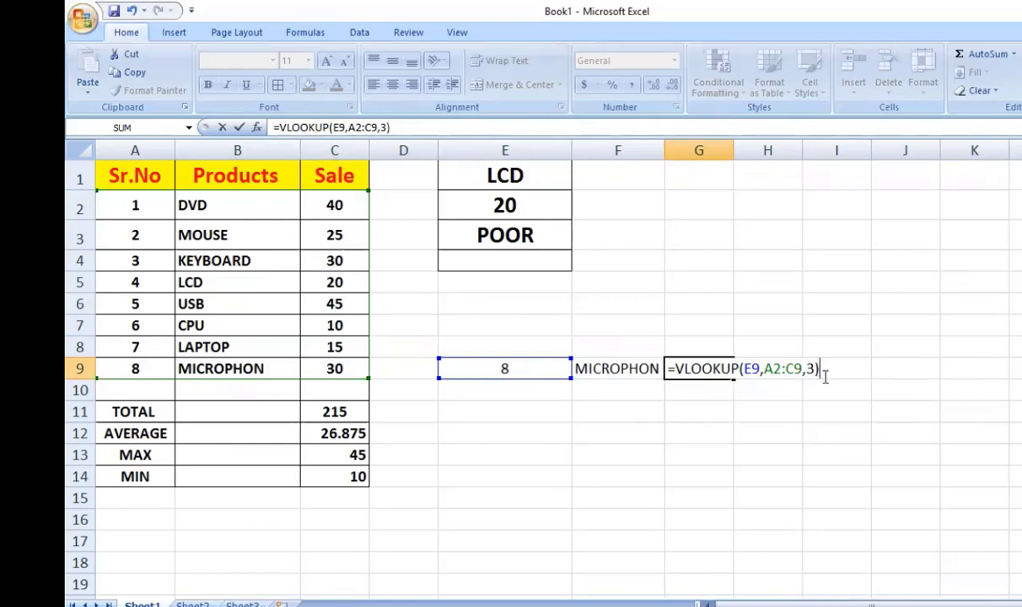
pyautogui.press('Return')
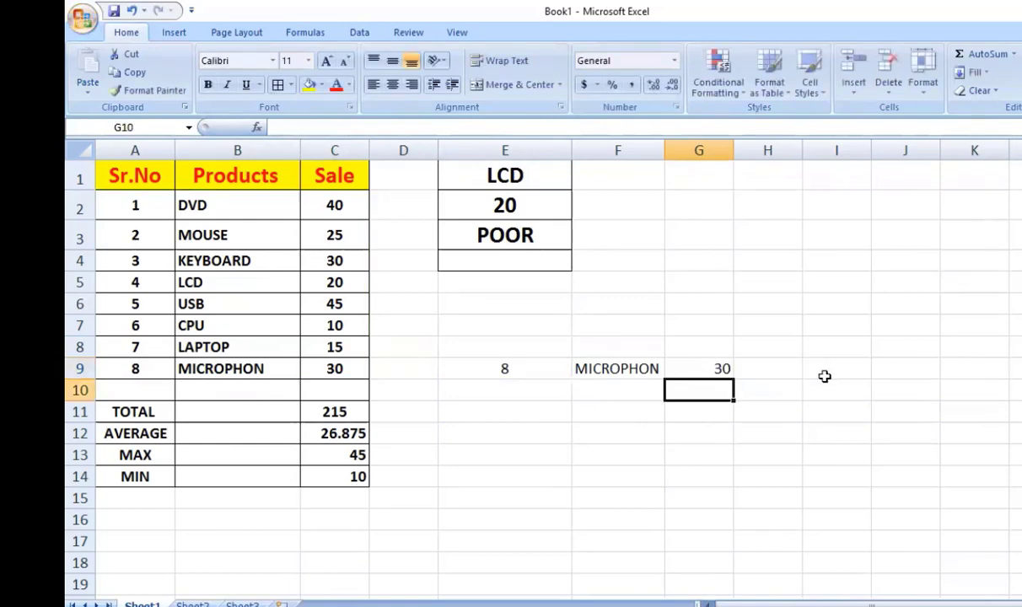
# - Test both VLOOKUP formulas by entering serial numbers 2, 7 and finally 6 in cell E9
pyautogui.click(534, 367)
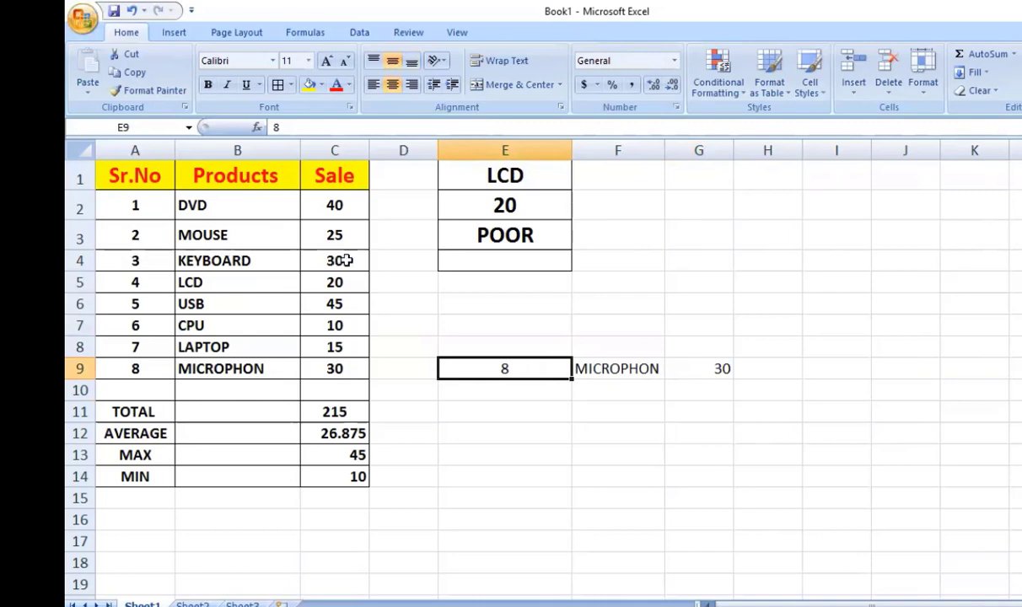
pyautogui.write('21')
pyautogui.press('BackSpace')
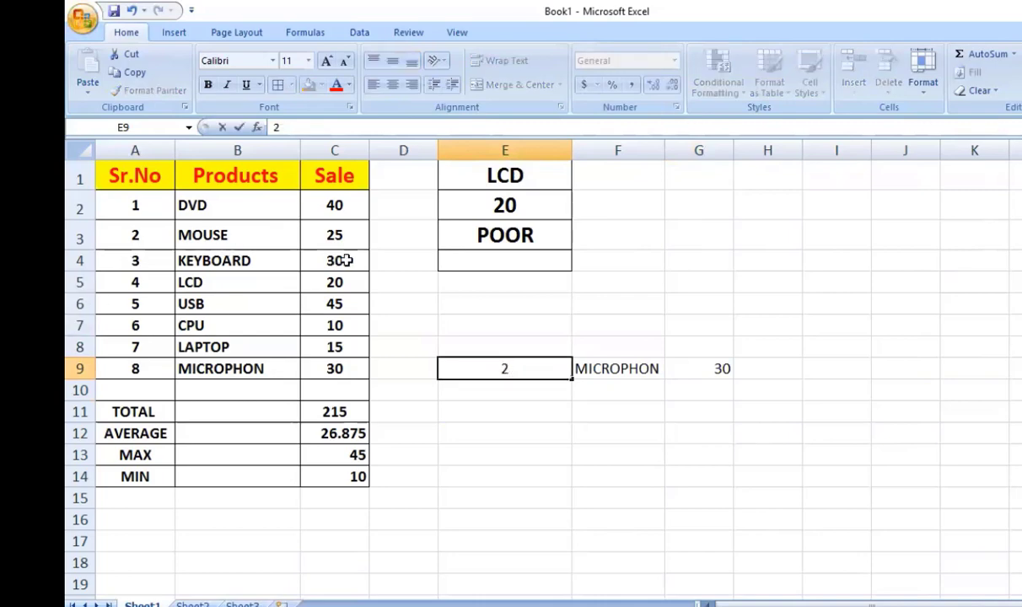
pyautogui.press('Return')
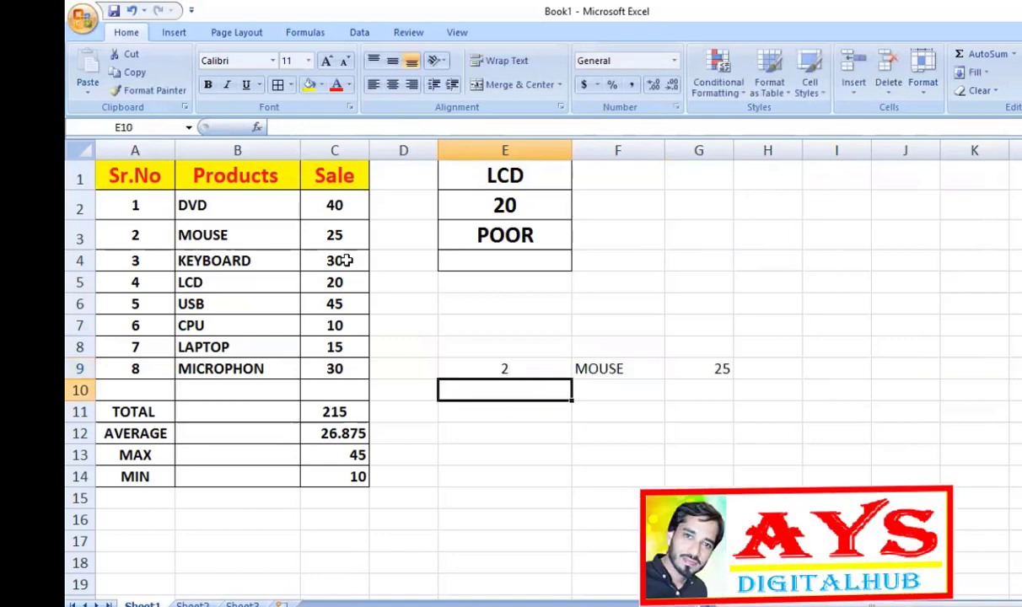
pyautogui.click(528, 365)
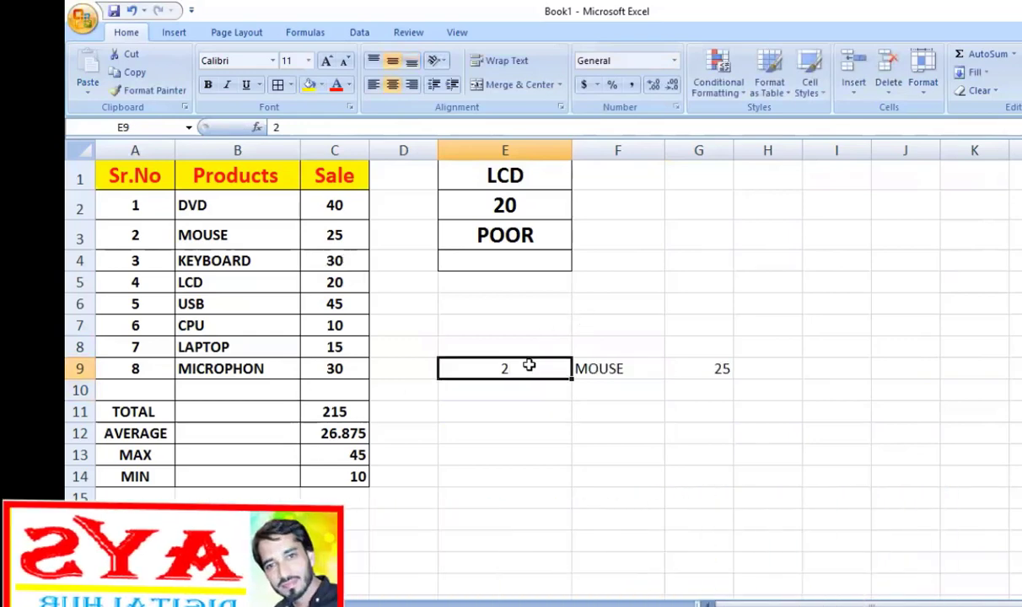
pyautogui.write('7')
pyautogui.press('Return')
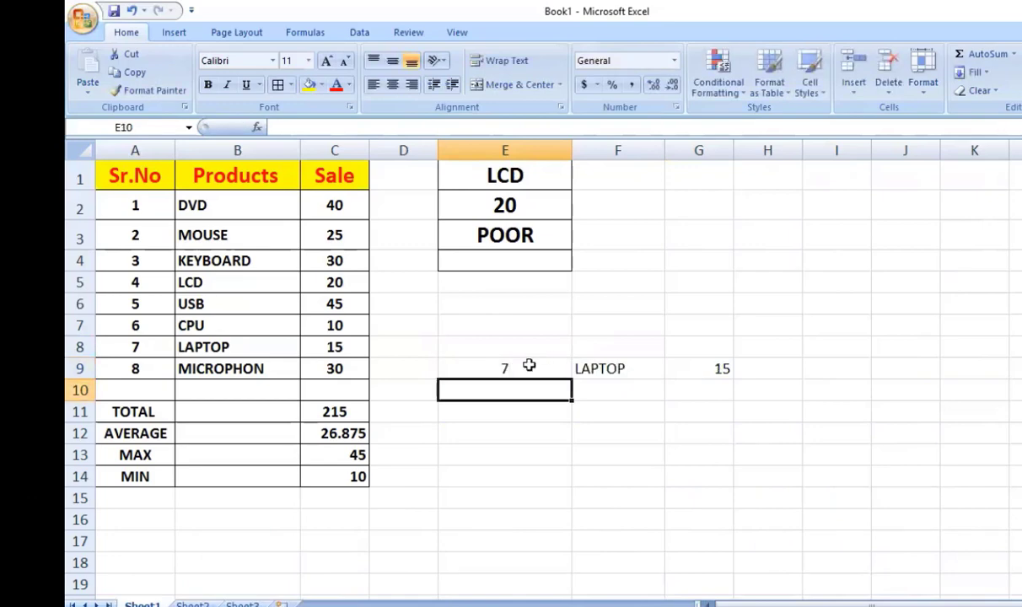
pyautogui.click(528, 365)
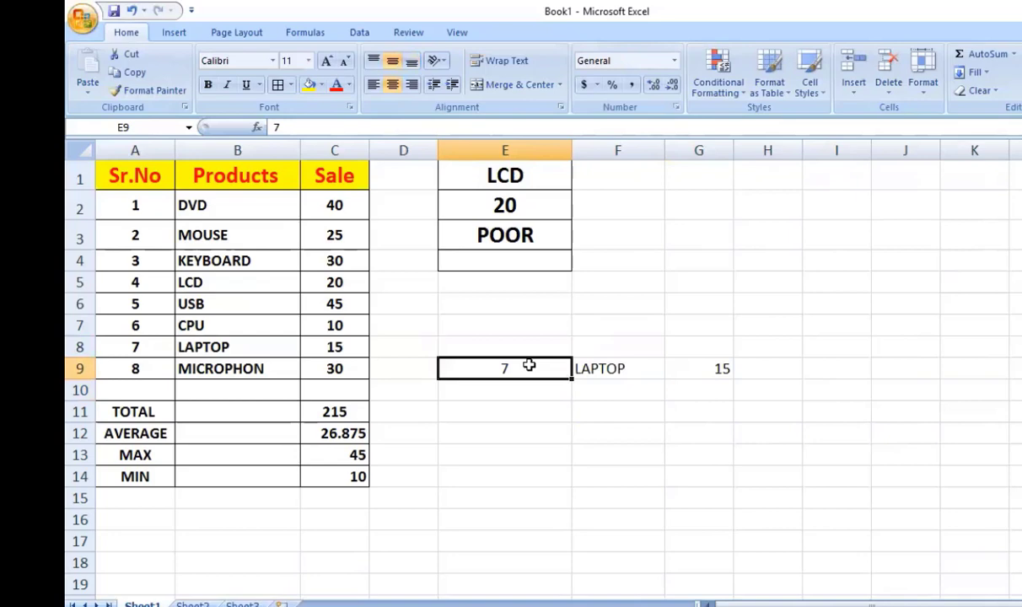
pyautogui.write('6')
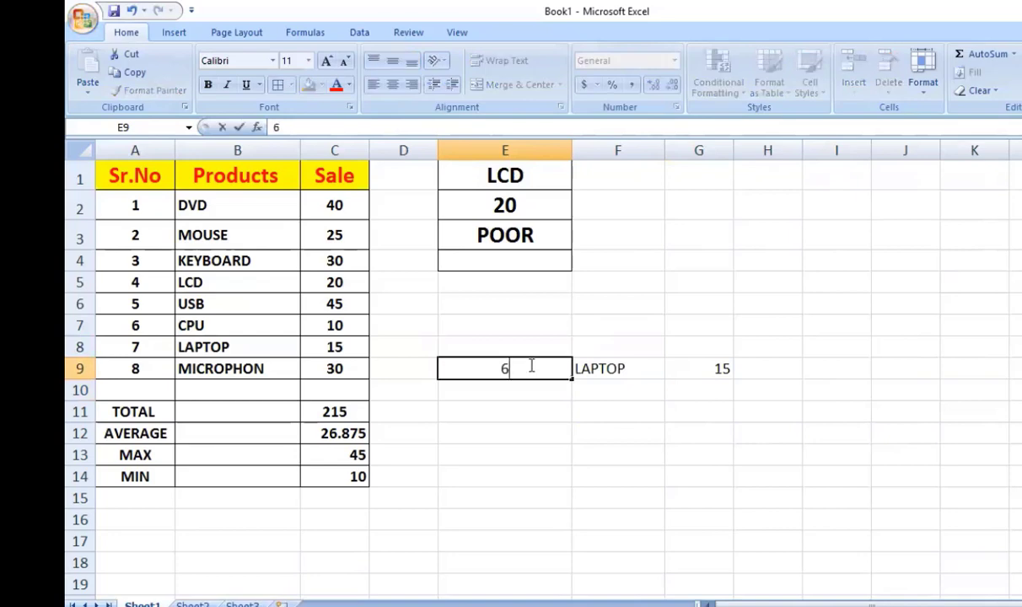
pyautogui.press('Return')
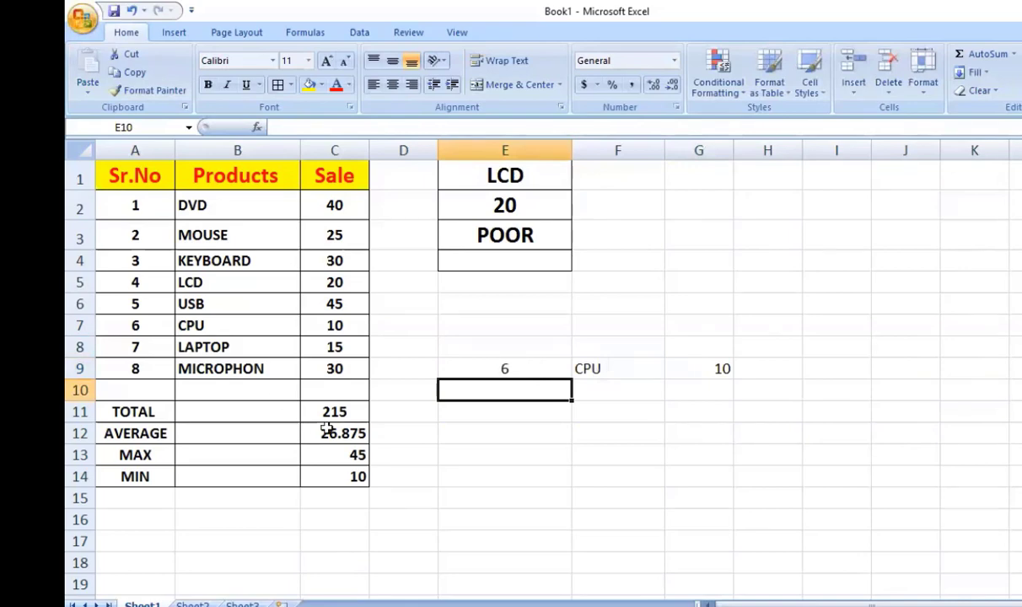
# - Review the total and average cells, the SUMIF and IF formulas in E2 and E3, and the lookup row E9:G9
pyautogui.moveTo(339, 409); pyautogui.dragTo(347, 430)
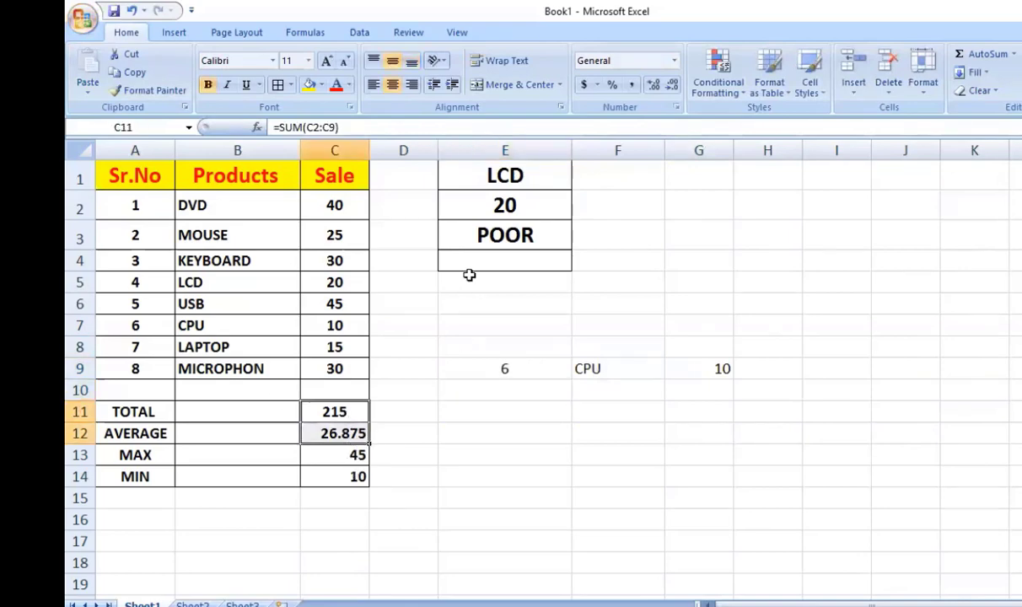
pyautogui.click(482, 185)
pyautogui.click(503, 232)
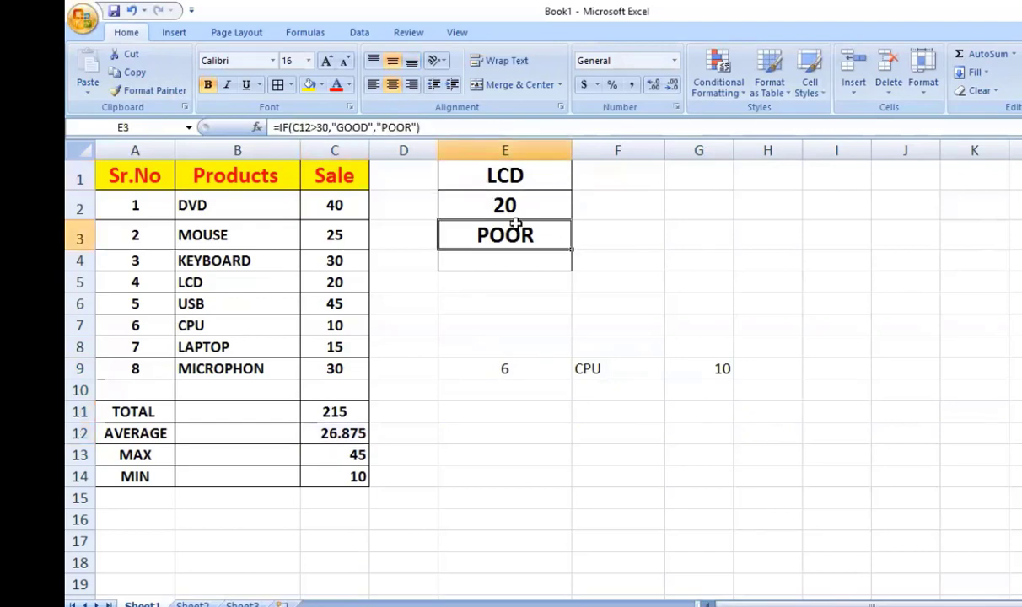
pyautogui.click(519, 207)
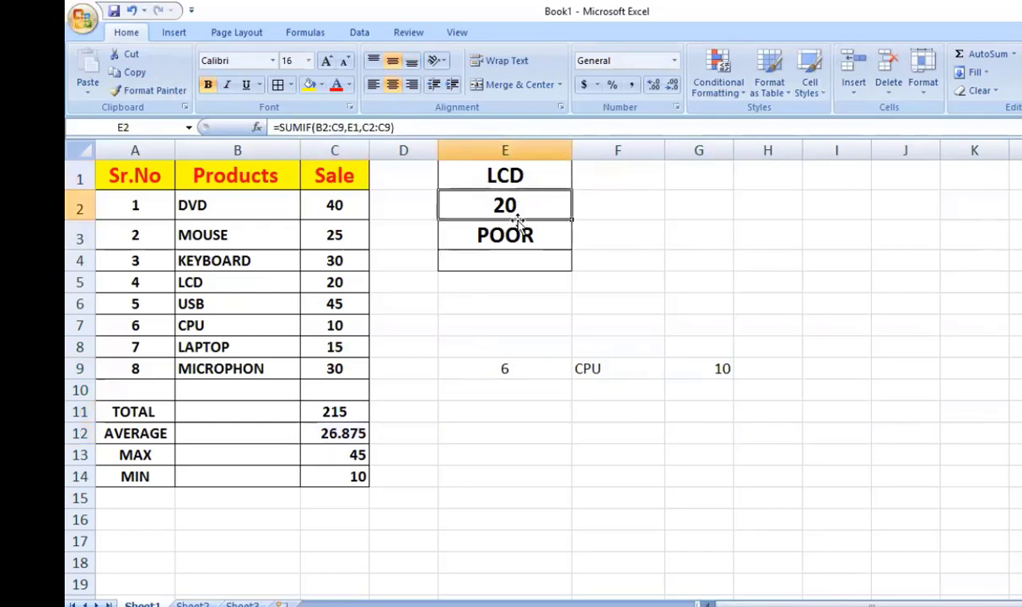
pyautogui.click(516, 235)
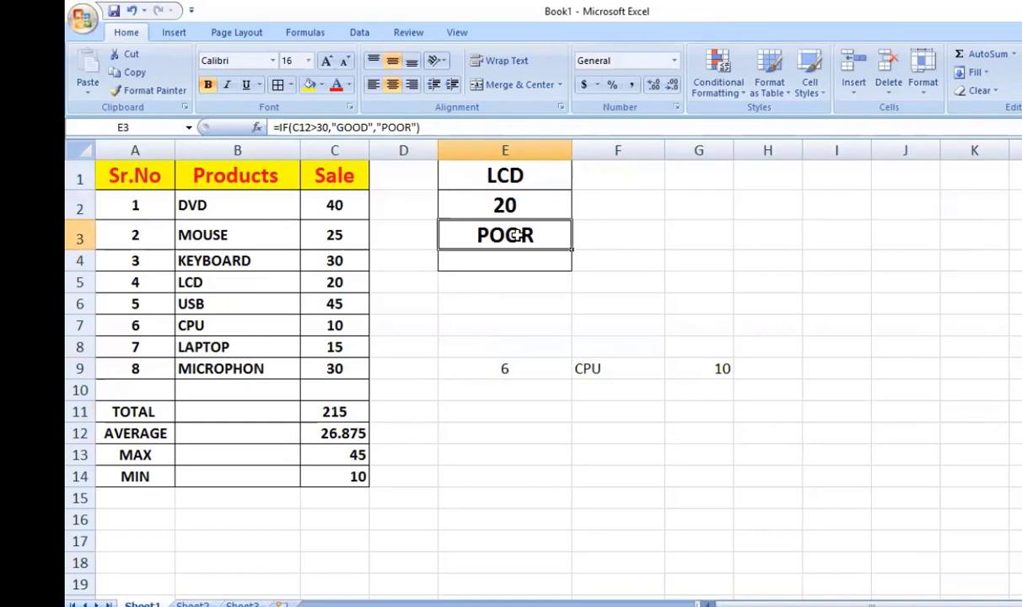
pyautogui.click(493, 366)
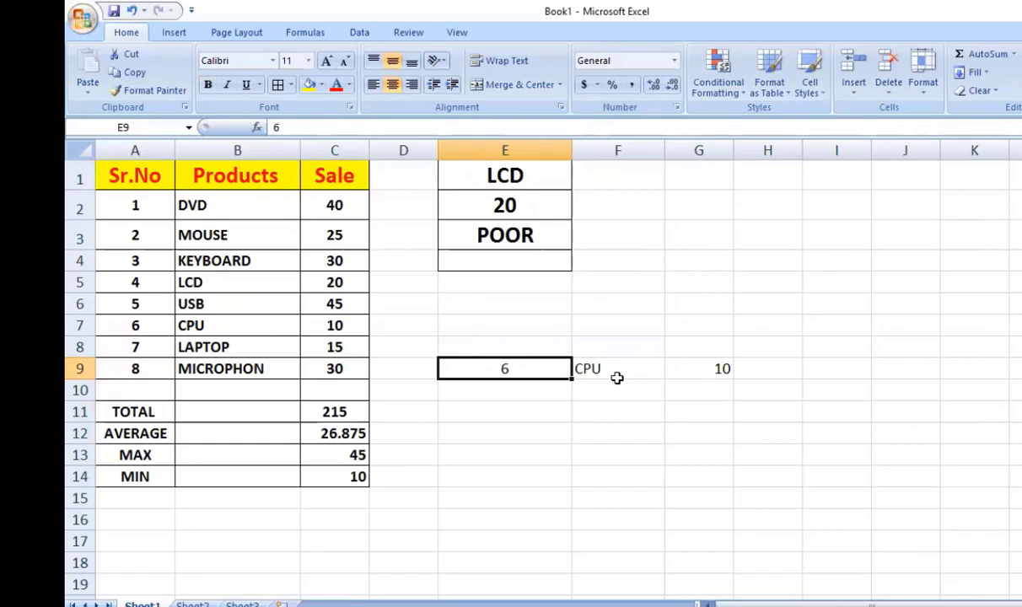
pyautogui.hotkey('shift', 'Right')
pyautogui.hotkey('shift', 'Right')
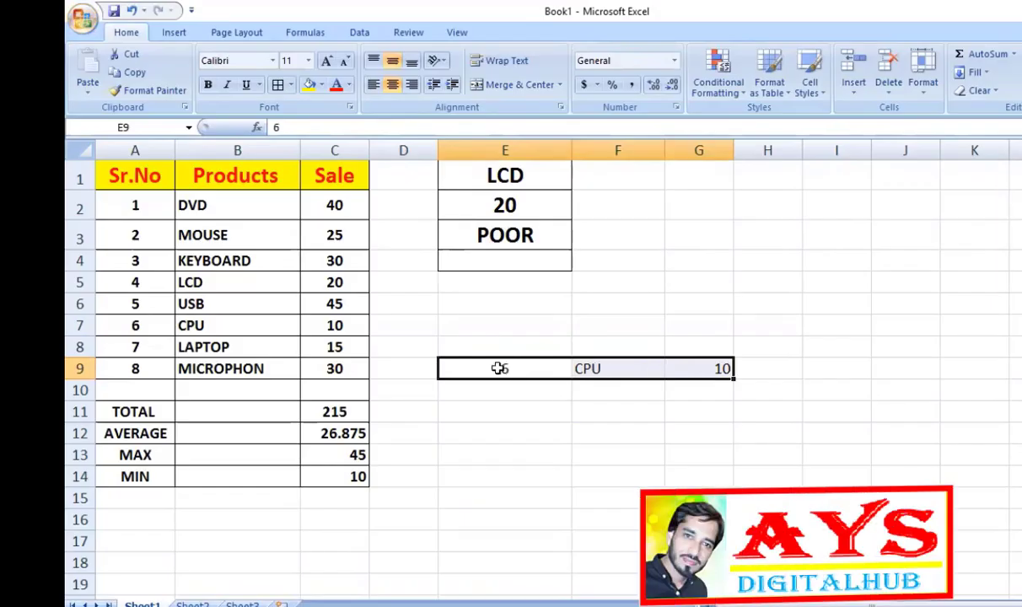
pyautogui.moveTo(500, 369); pyautogui.dragTo(714, 368)
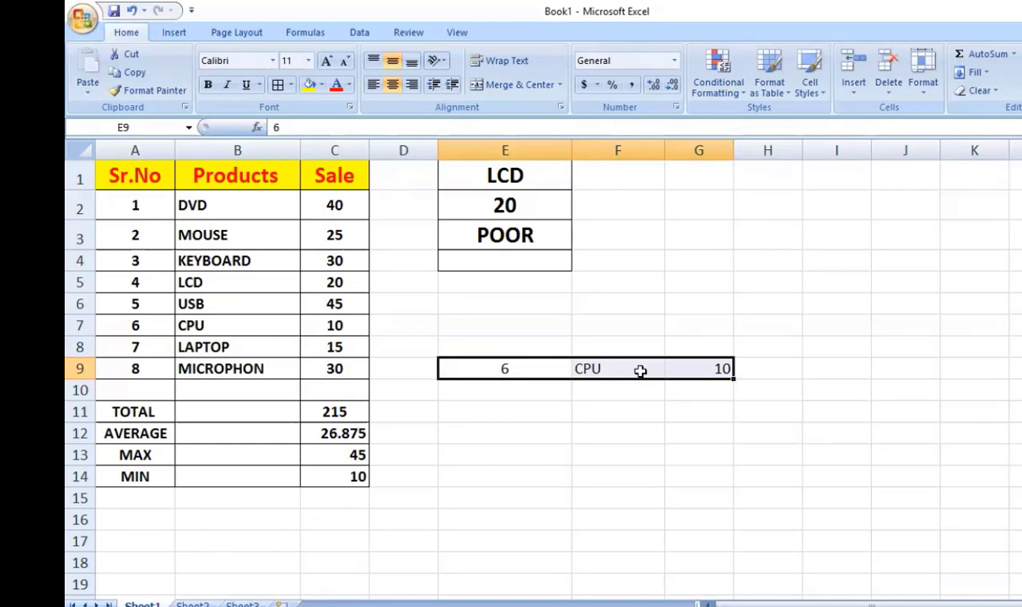
pyautogui.click(585, 303)
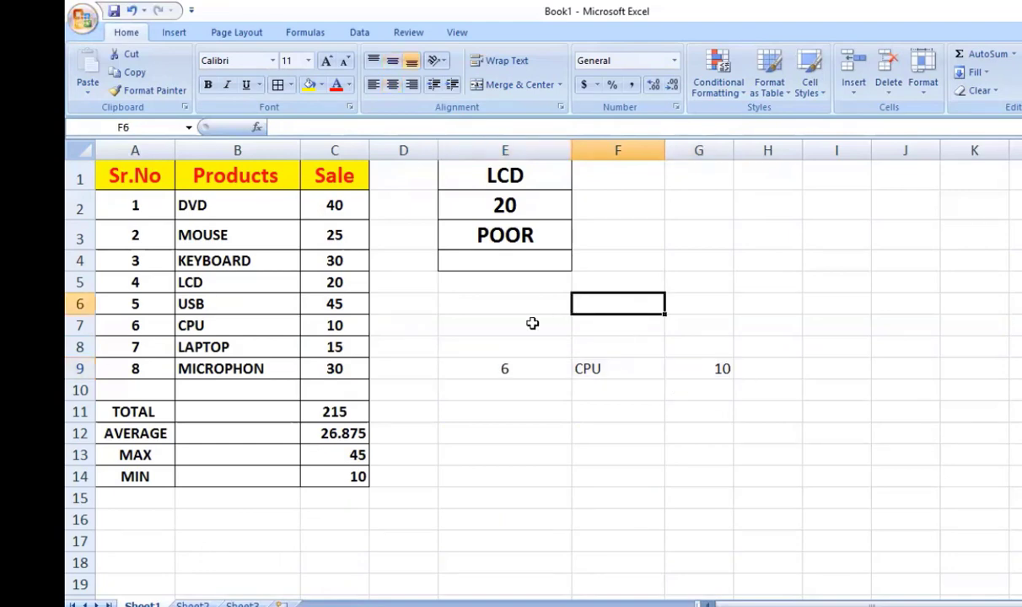
pyautogui.click(504, 304)
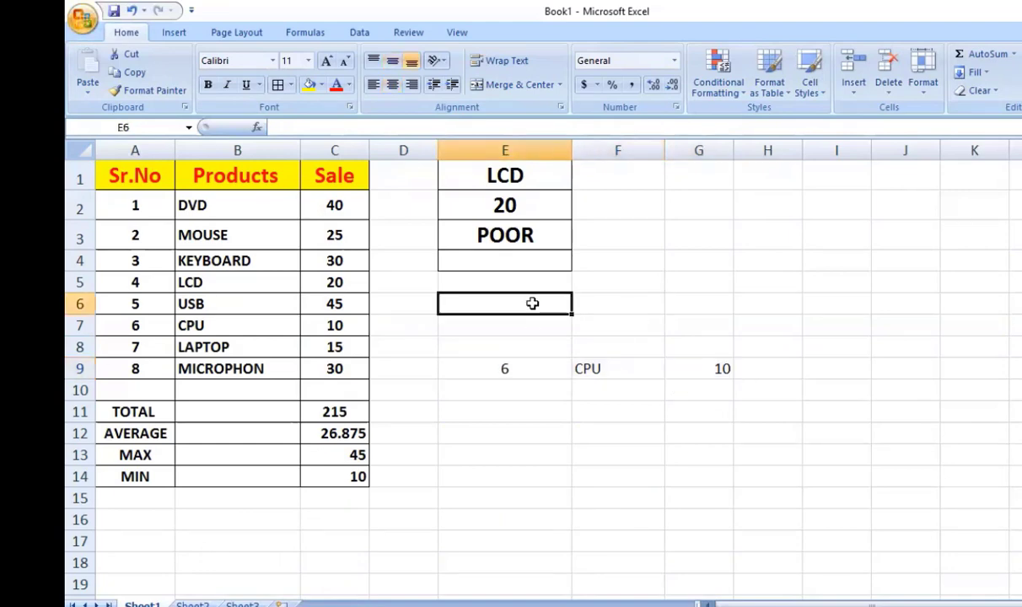
pyautogui.click(479, 263)
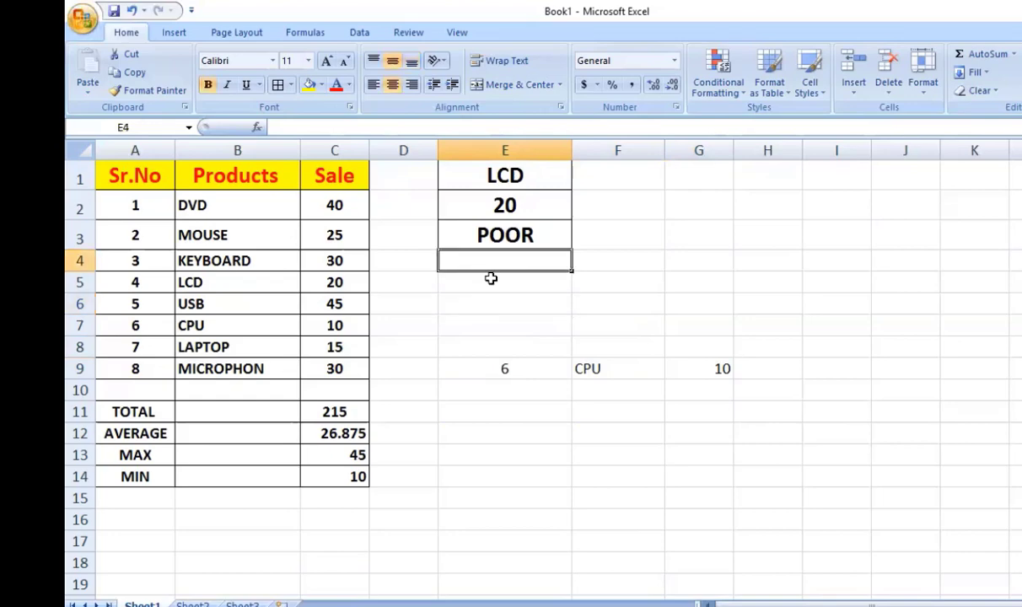